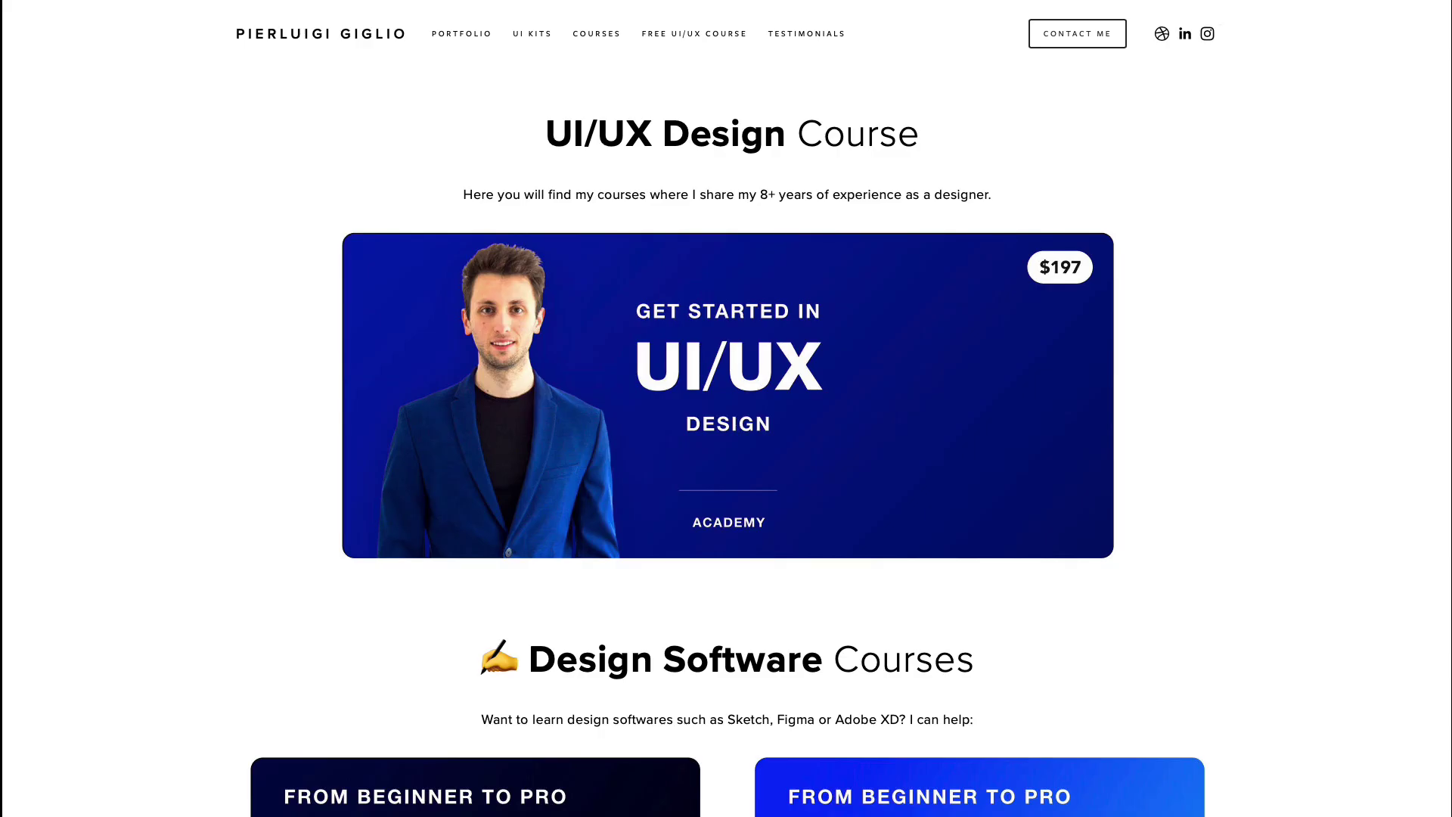
Scroll the UI/UX Design Course page past the Figma, Sketch and Adobe XD cards to Sales & Outreach Courses
{"action": "scroll", "coordinate": [726, 409], "scroll_direction": "down", "scroll_amount": 5}
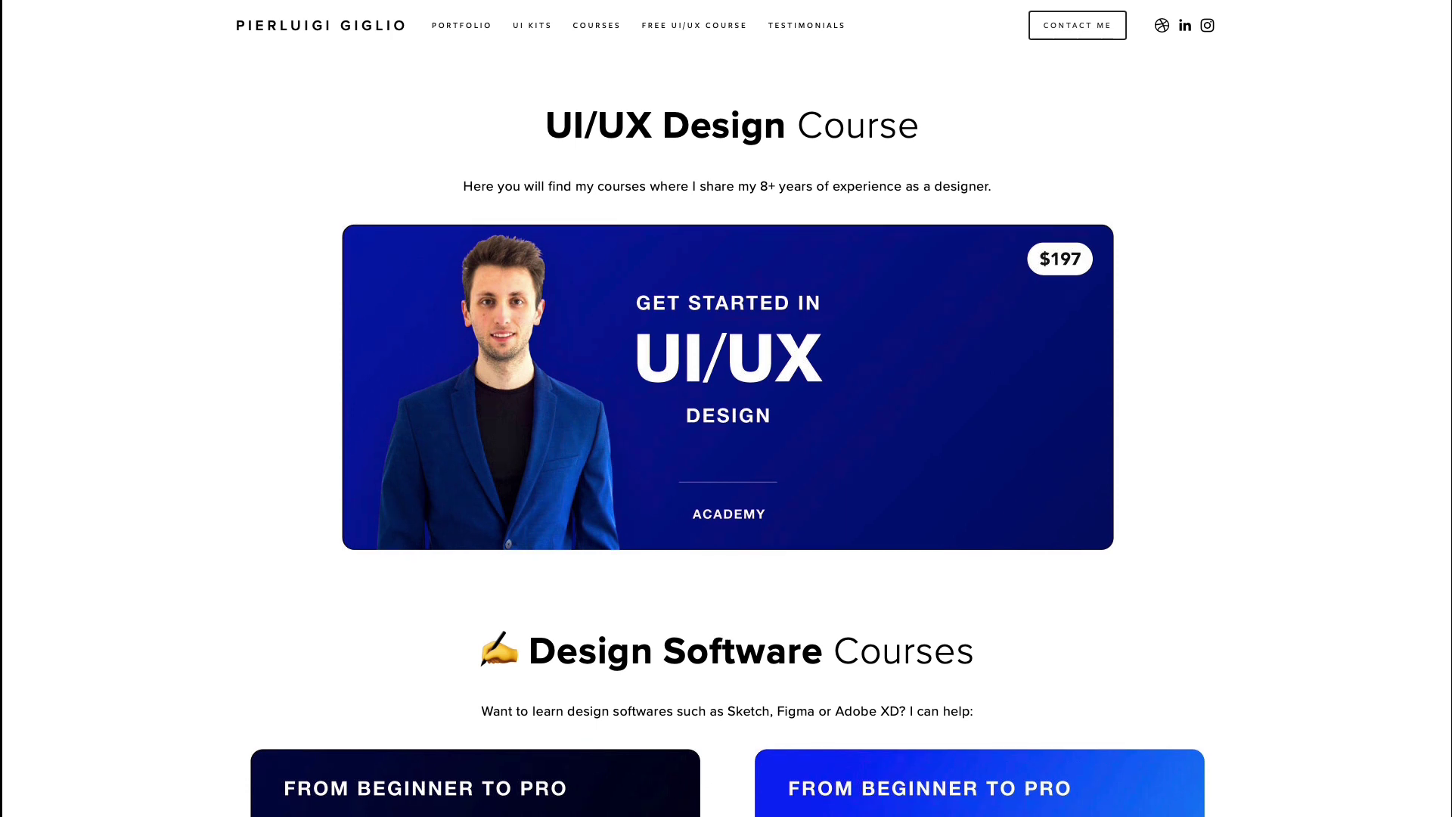
{"action": "scroll", "coordinate": [727, 409], "scroll_direction": "down", "scroll_amount": 5}
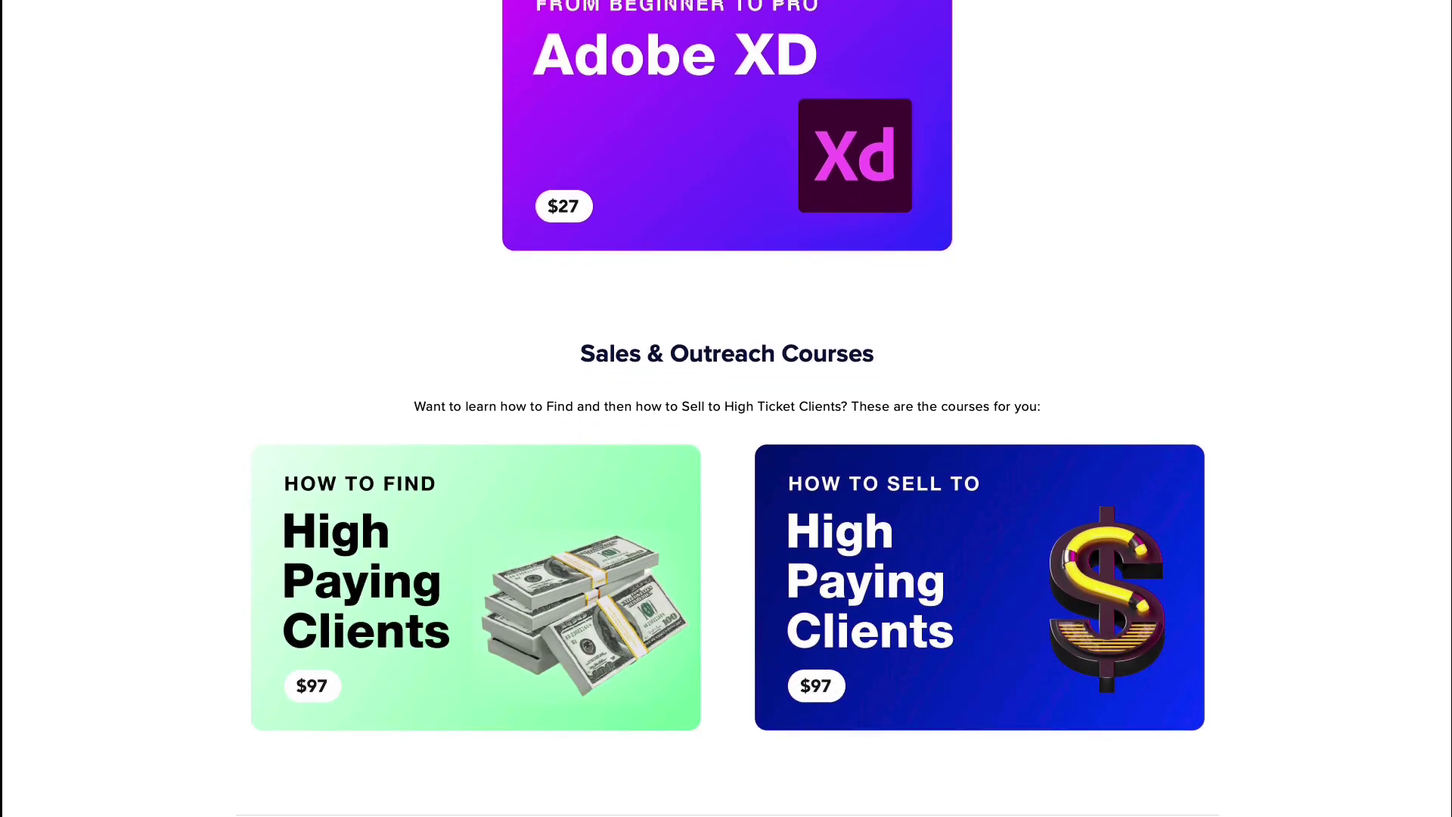
{"action": "scroll", "coordinate": [726, 408], "scroll_direction": "down", "scroll_amount": 2}
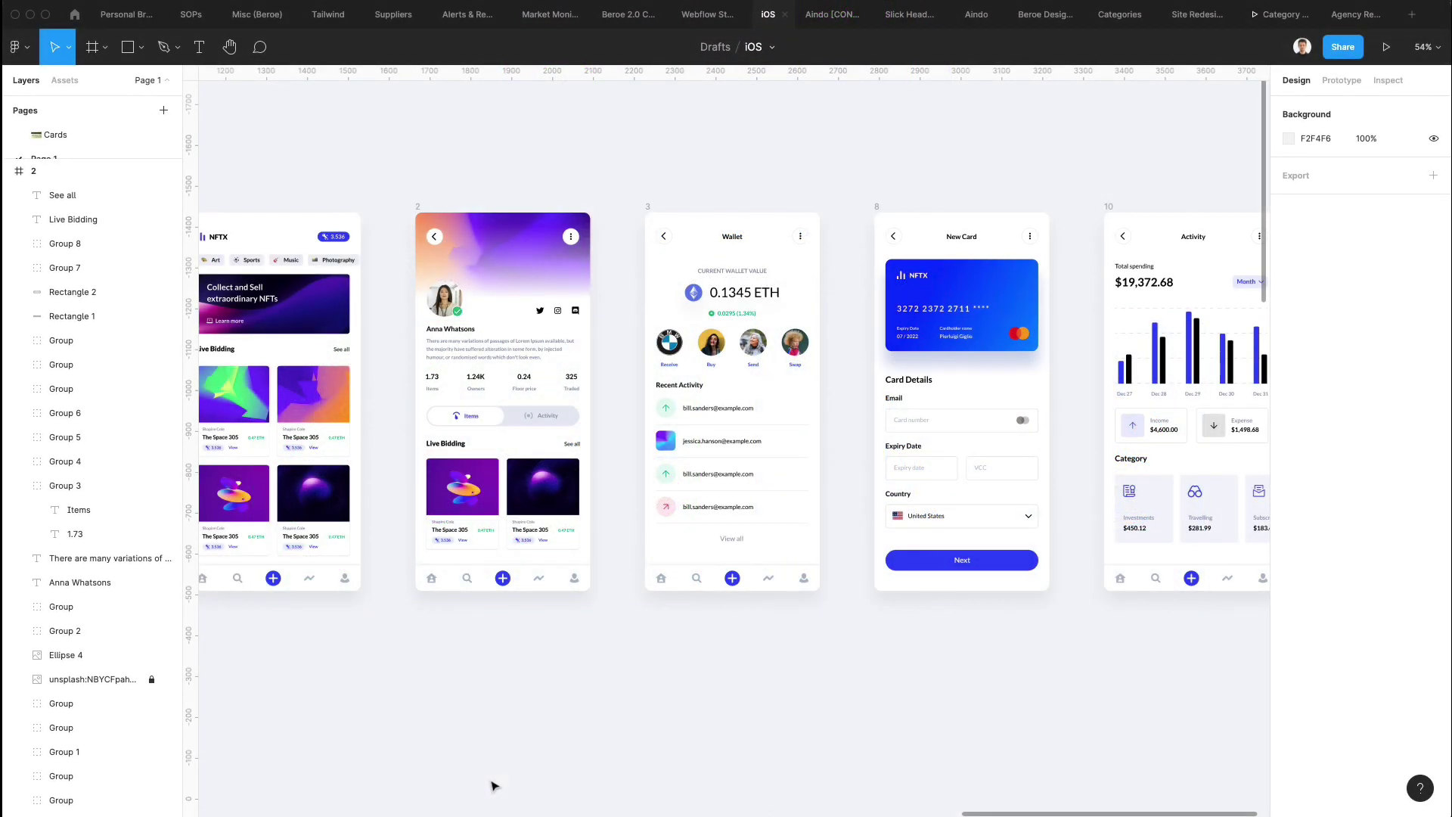
Duplicate the Activity screen beside itself as frame 11
{"action": "scroll", "coordinate": [492, 787], "scroll_direction": "down", "scroll_amount": 2}
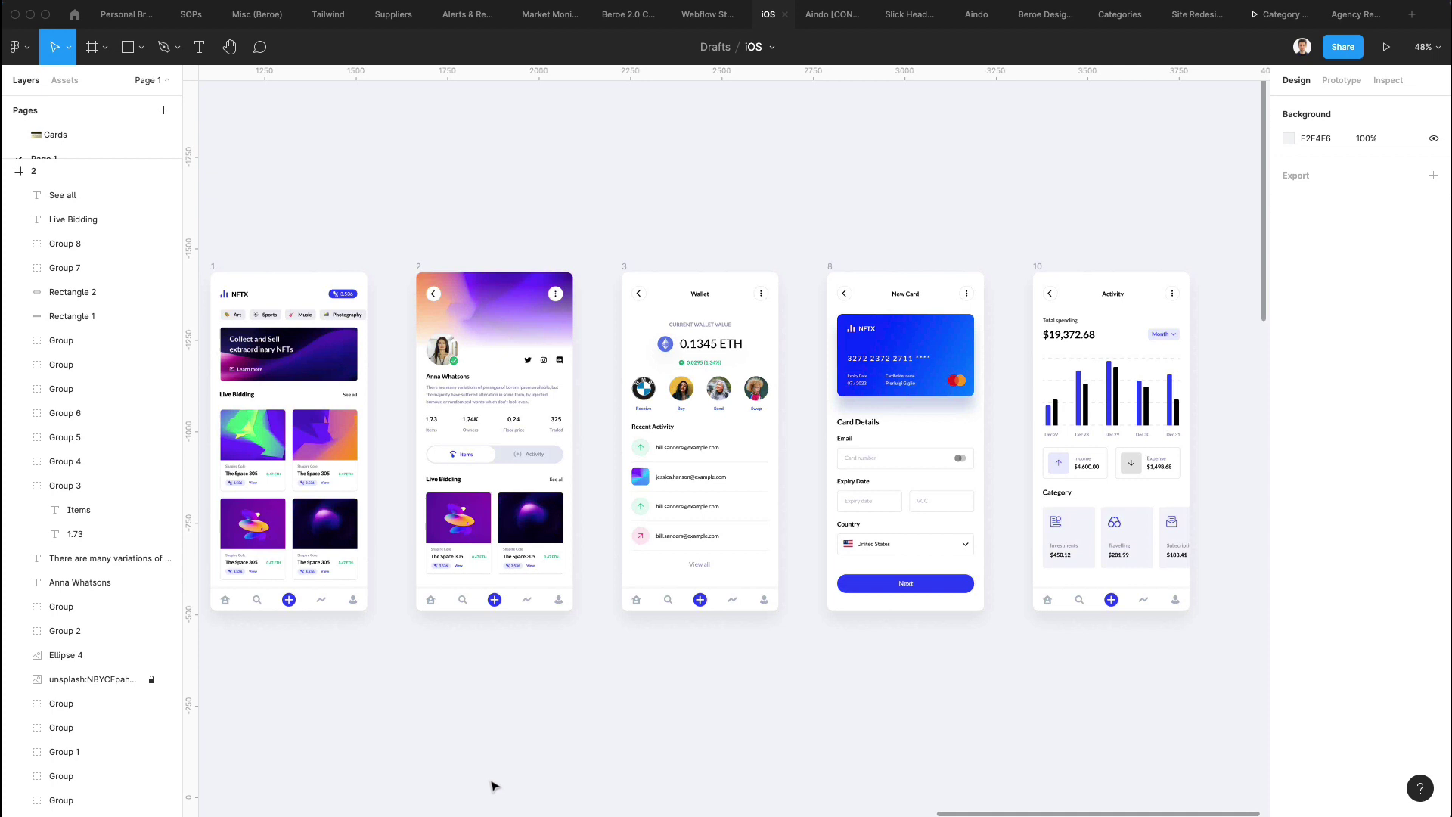
{"action": "scroll", "coordinate": [492, 787], "scroll_direction": "right", "scroll_amount": 3}
{"action": "scroll", "coordinate": [492, 787], "scroll_direction": "right", "scroll_amount": 2}
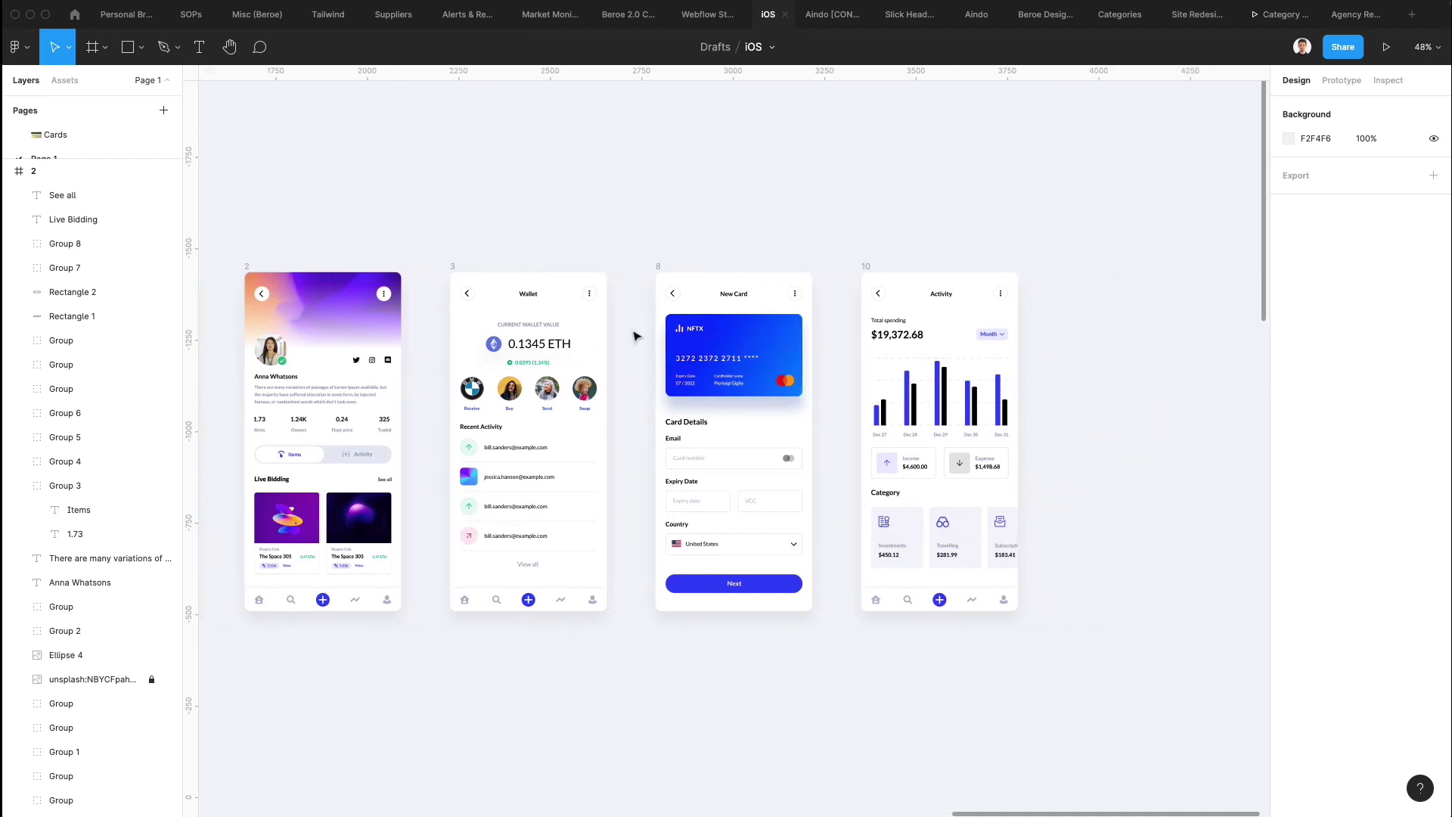
{"action": "left_click", "coordinate": [867, 268]}
{"action": "left_click_drag", "start_coordinate": [902, 321], "coordinate": [1107, 321], "text": "alt"}
Delete all of frame 11's contents, including the leftover Activity header, leaving a blank white frame
{"action": "scroll", "coordinate": [932, 424], "scroll_direction": "right", "scroll_amount": 5}
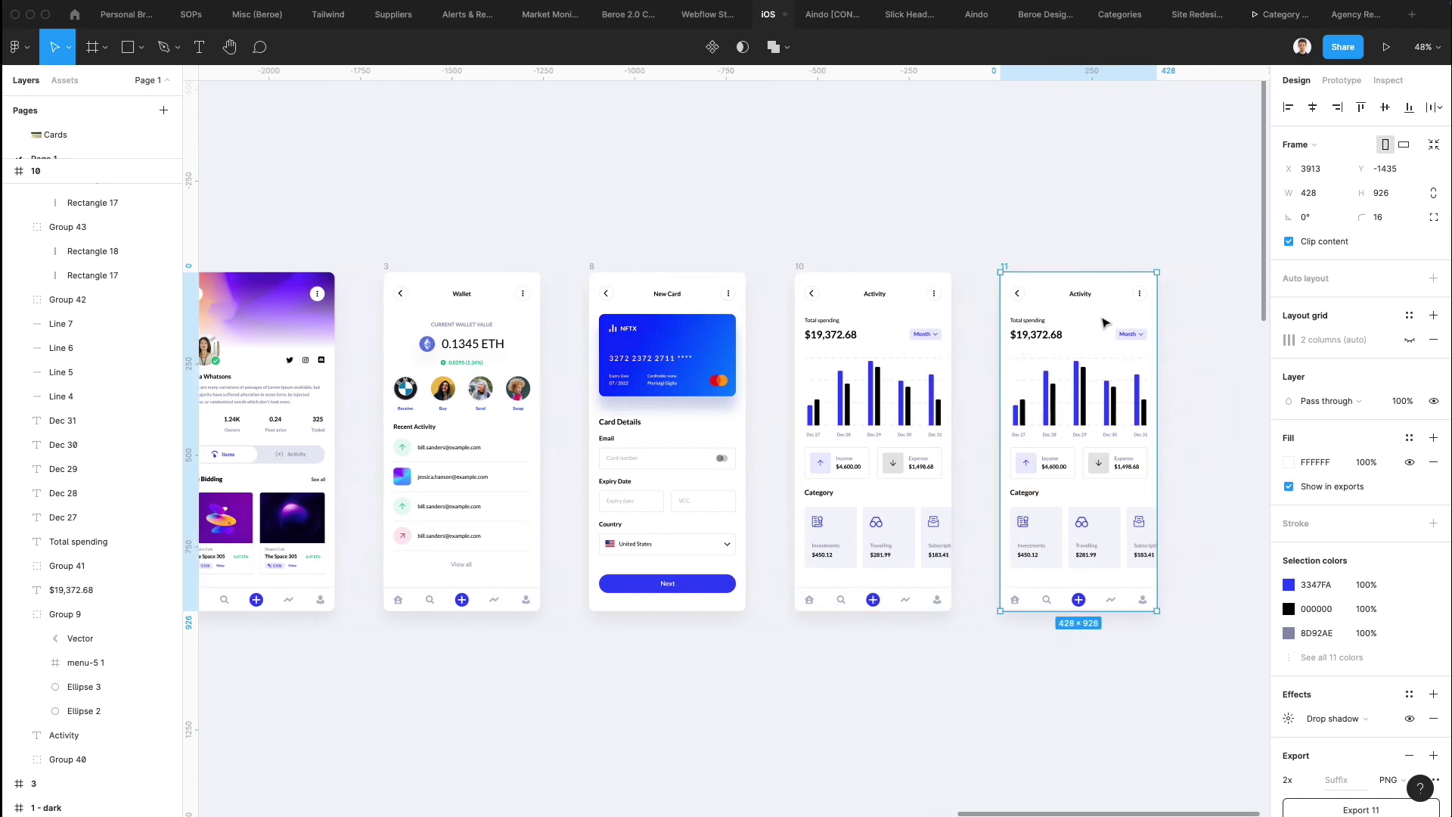
{"action": "scroll", "coordinate": [932, 424], "scroll_direction": "up", "scroll_amount": 5}
{"action": "scroll", "coordinate": [930, 421], "scroll_direction": "right", "scroll_amount": 5}
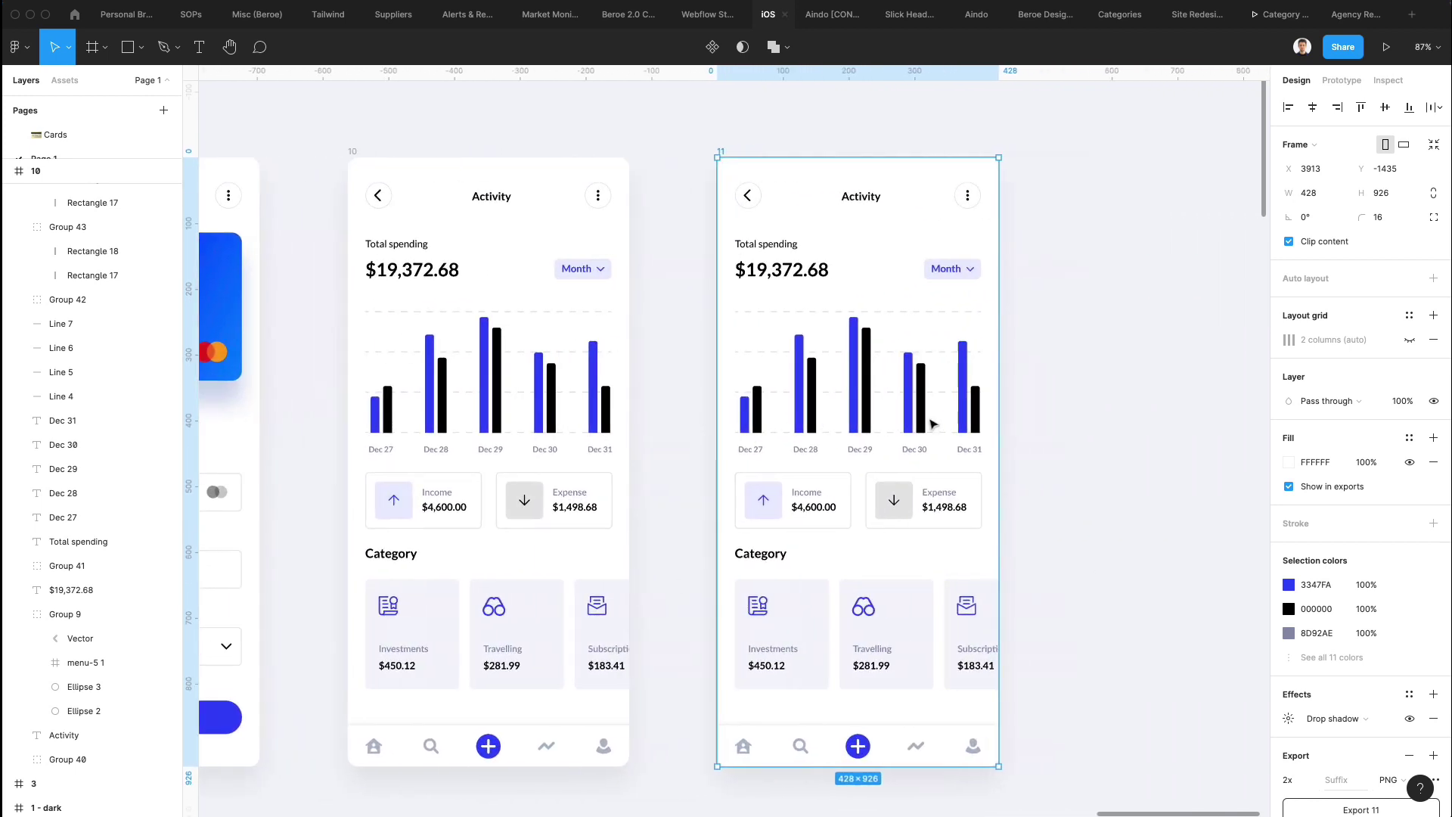
{"action": "scroll", "coordinate": [676, 408], "scroll_direction": "right", "scroll_amount": 2}
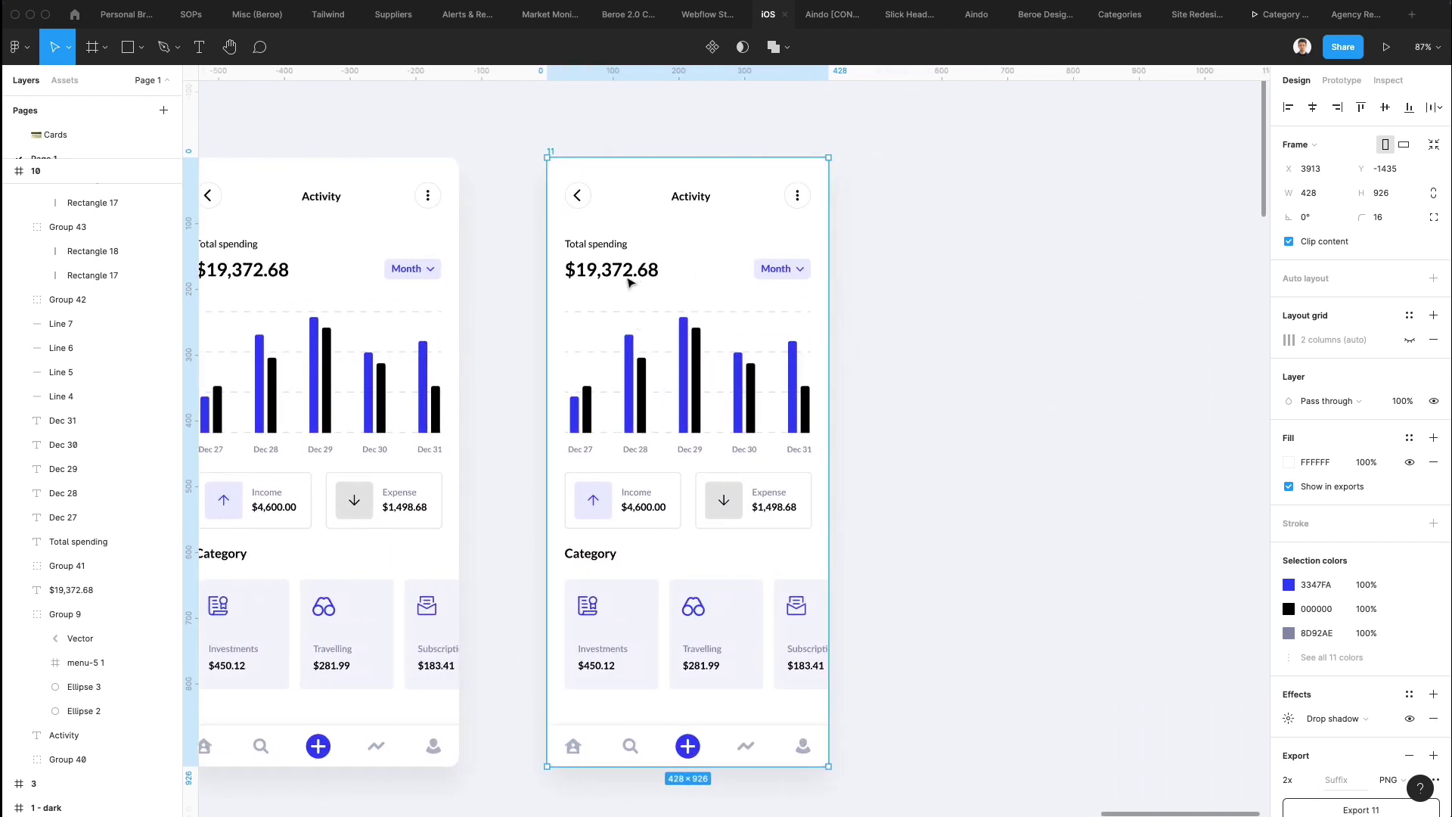
{"action": "left_click", "coordinate": [796, 221]}
{"action": "left_click_drag", "start_coordinate": [541, 221], "coordinate": [563, 767]}
{"action": "key", "text": "Delete"}
{"action": "key", "text": "Delete"}
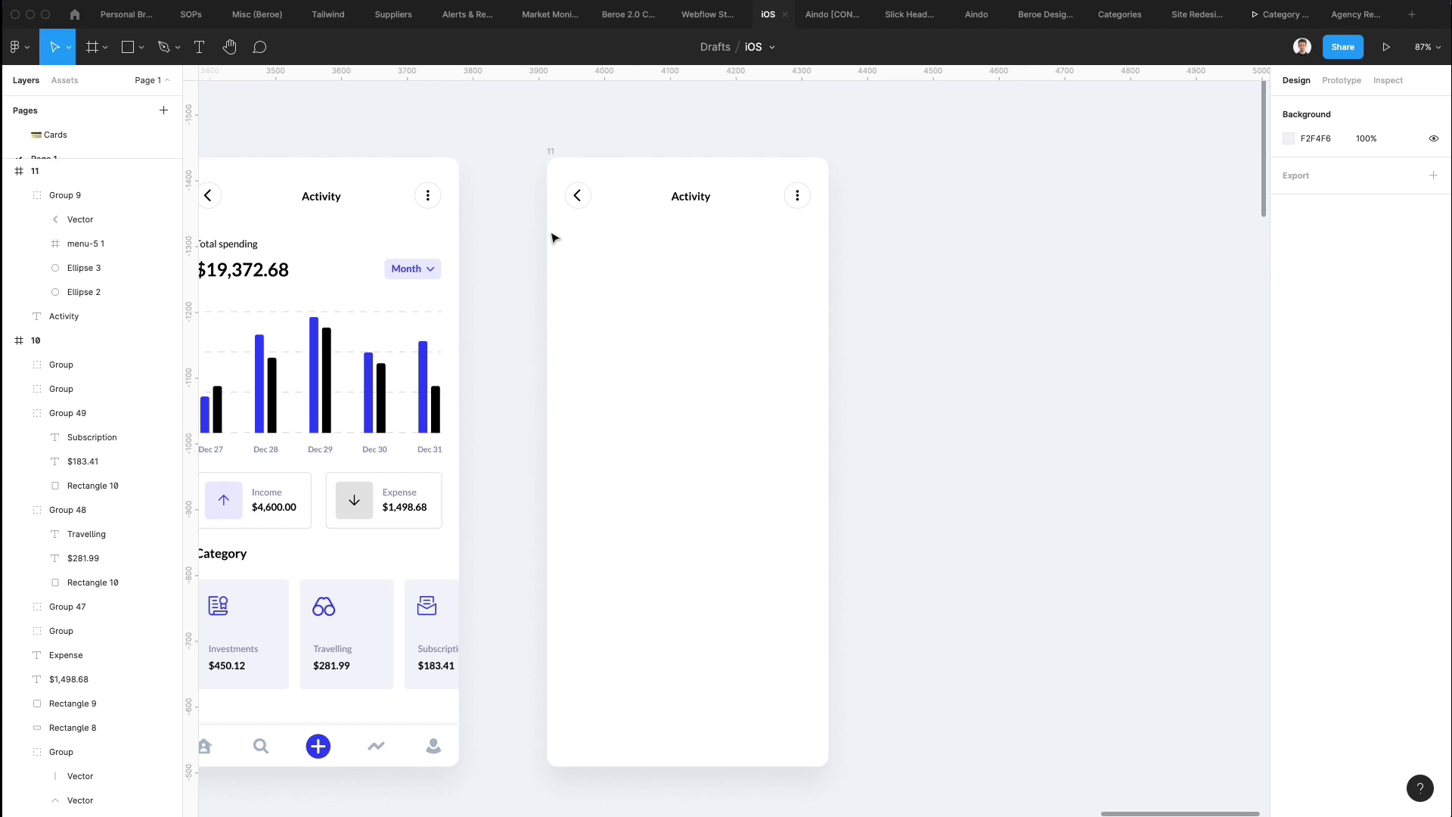
{"action": "left_click_drag", "start_coordinate": [552, 239], "coordinate": [824, 155]}
{"action": "key", "text": "Delete"}
{"action": "left_click", "coordinate": [742, 217]}
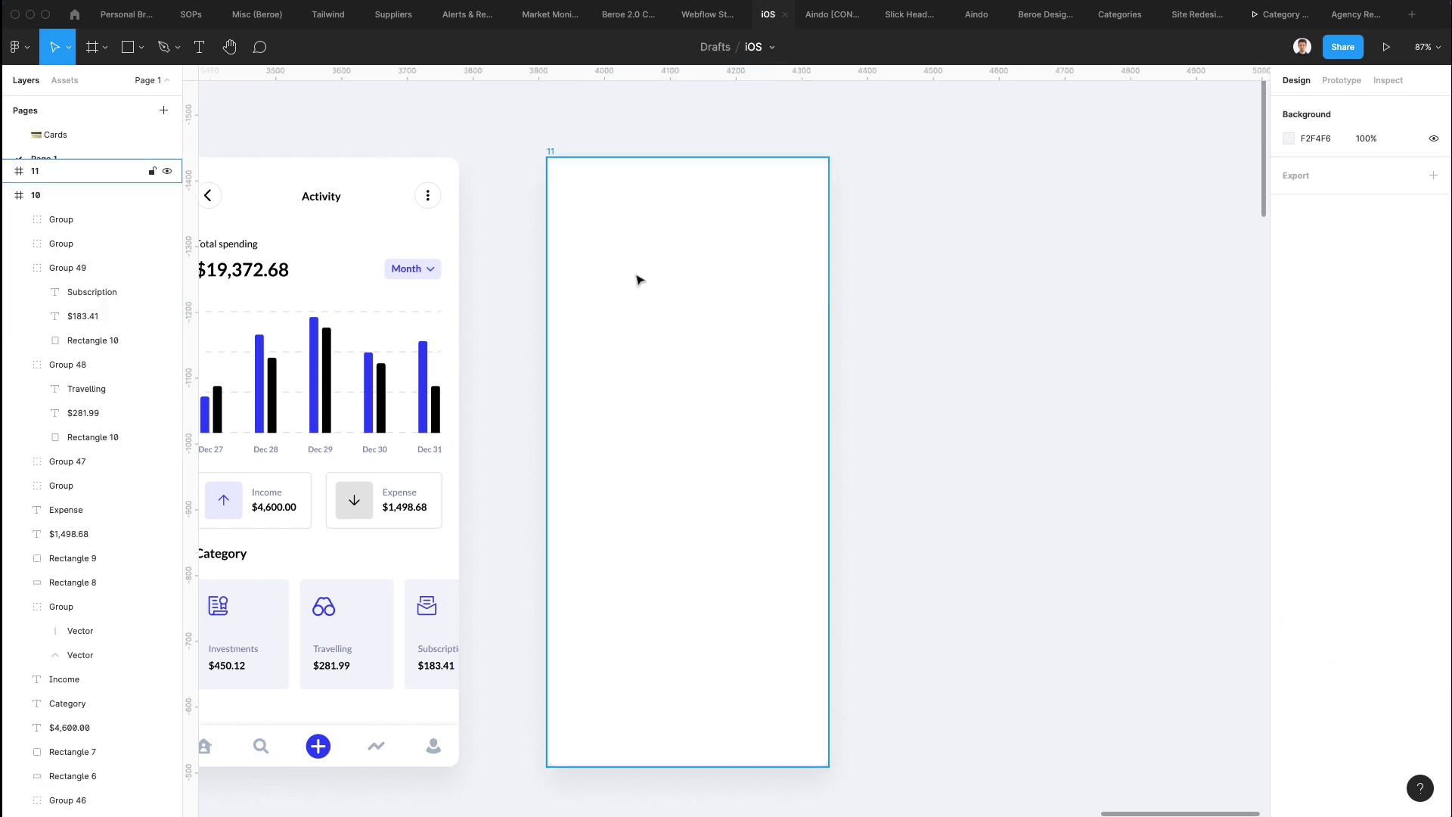
{"action": "key", "text": "r"}
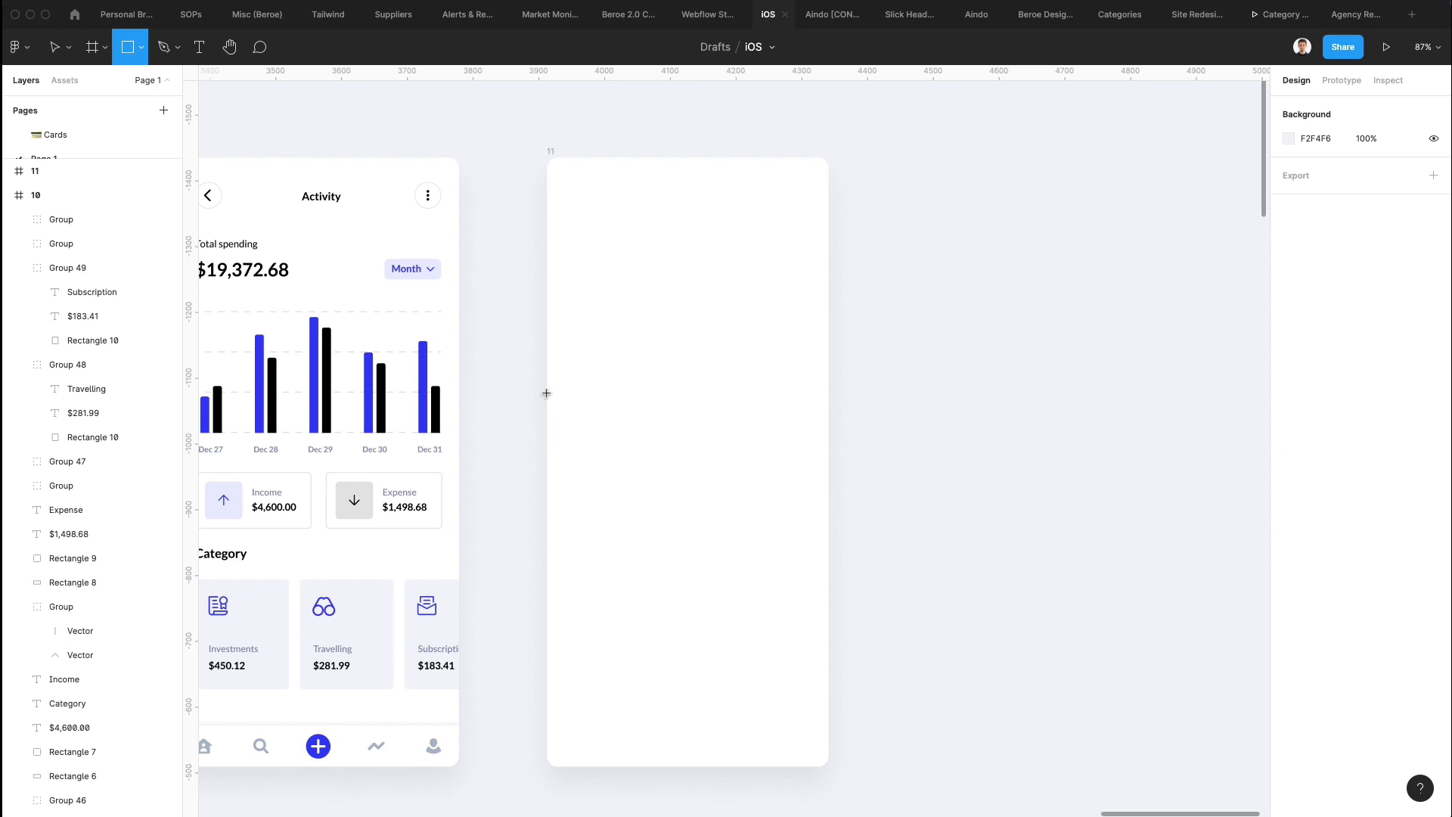
Draw a grey 428 × 675.58 rectangle across frame 11's lower part, testing and resetting top-corner rounding
{"action": "left_click_drag", "start_coordinate": [546, 393], "coordinate": [829, 768]}
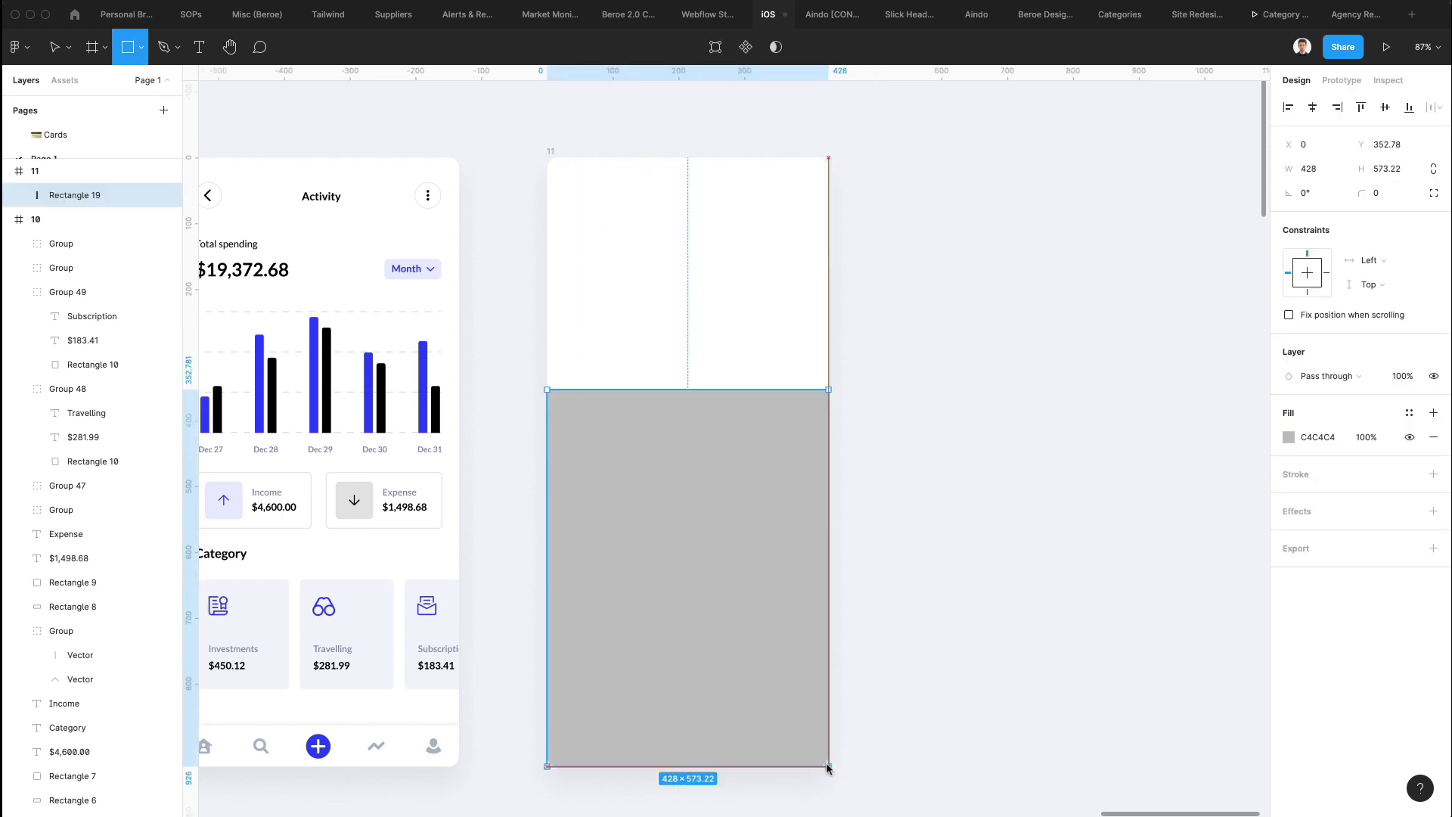
{"action": "left_click_drag", "start_coordinate": [748, 389], "coordinate": [751, 323]}
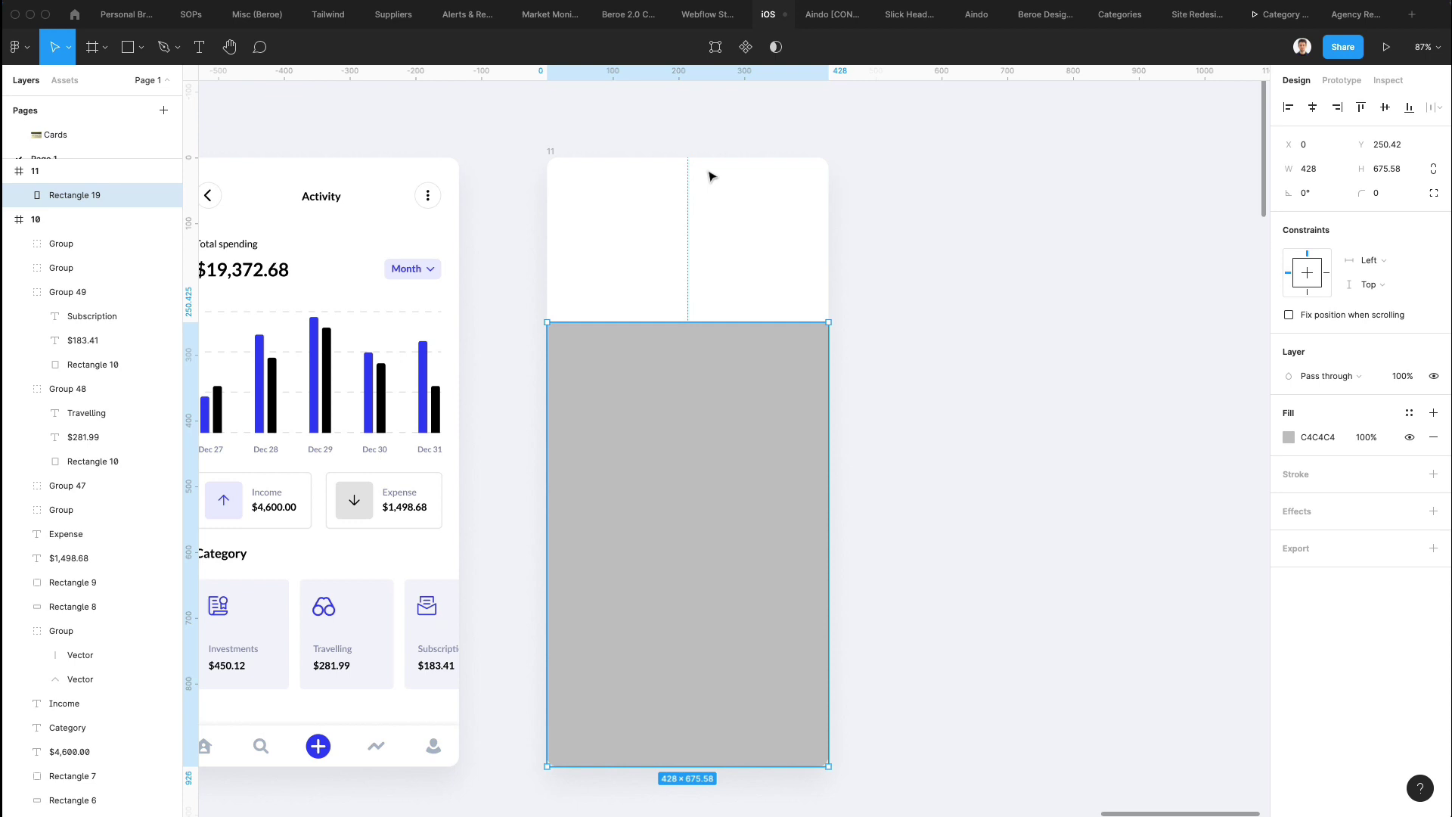
{"action": "mouse_move", "coordinate": [814, 375]}
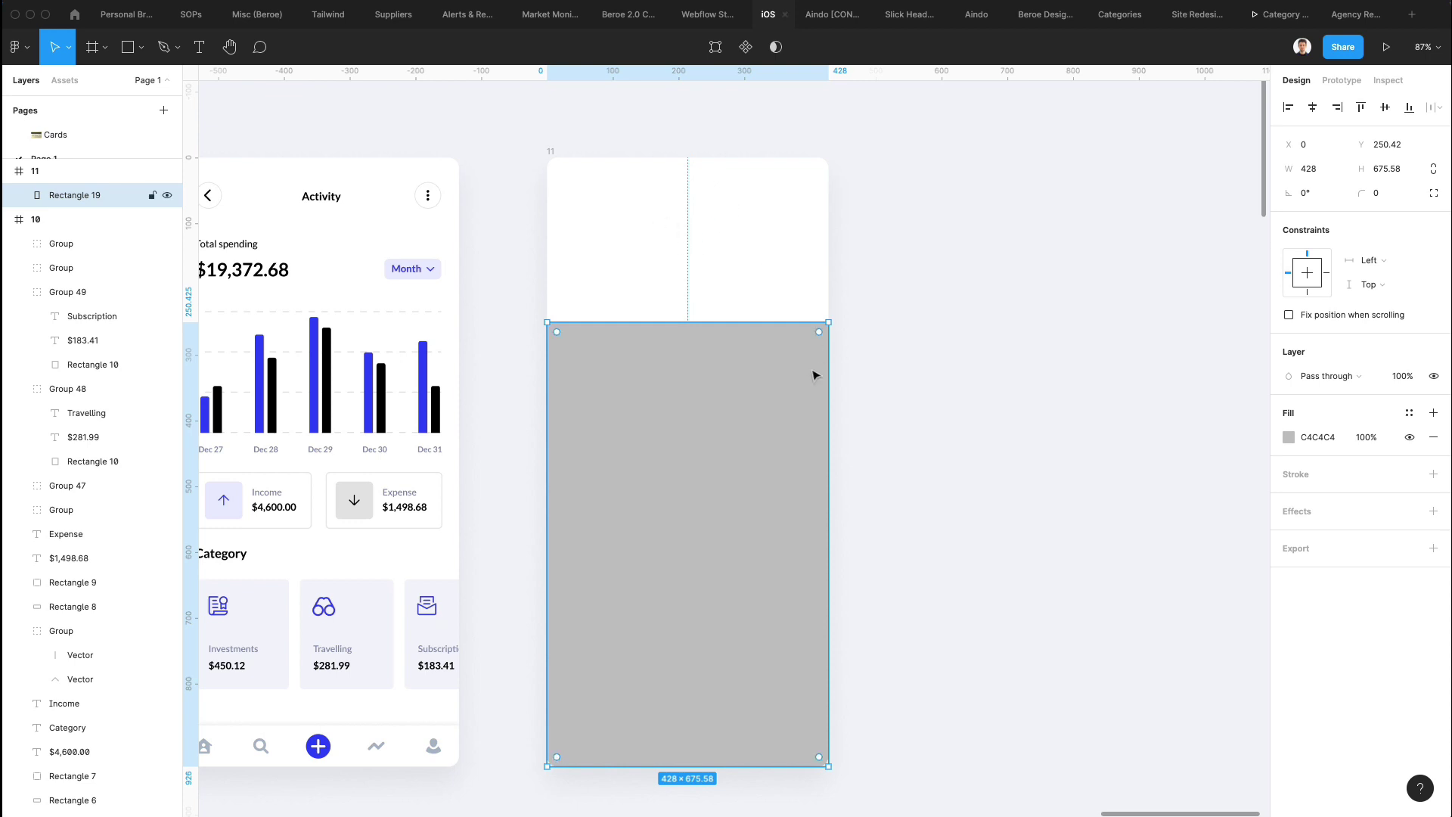
{"action": "double_click", "coordinate": [722, 382]}
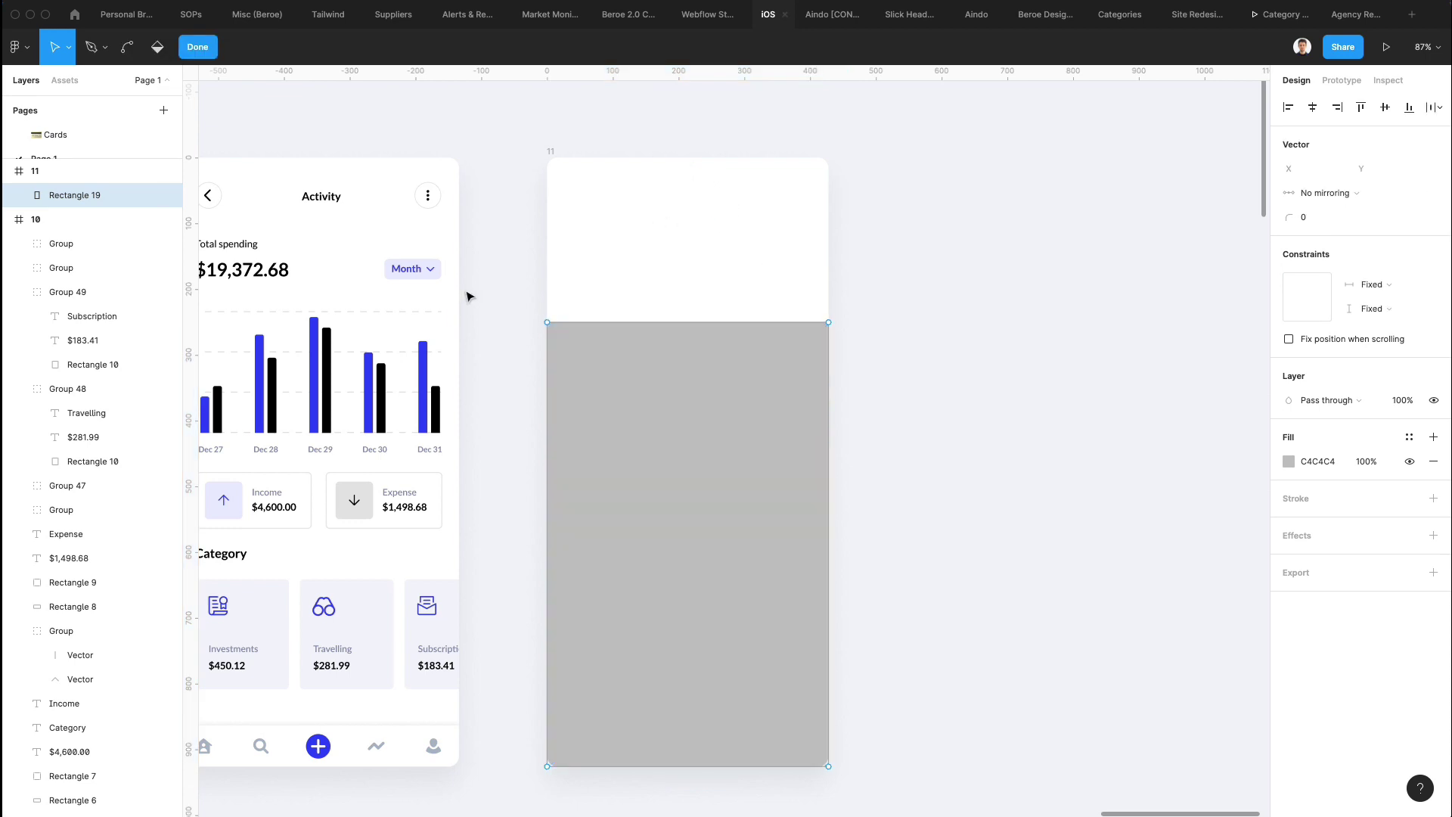
{"action": "left_click_drag", "start_coordinate": [469, 288], "coordinate": [952, 403]}
{"action": "mouse_move", "coordinate": [1285, 222]}
{"action": "left_mouse_down"}
{"action": "mouse_move", "coordinate": [1369, 218]}
{"action": "mouse_move", "coordinate": [1309, 215]}
{"action": "left_mouse_up"}
{"action": "left_click", "coordinate": [1059, 303]}
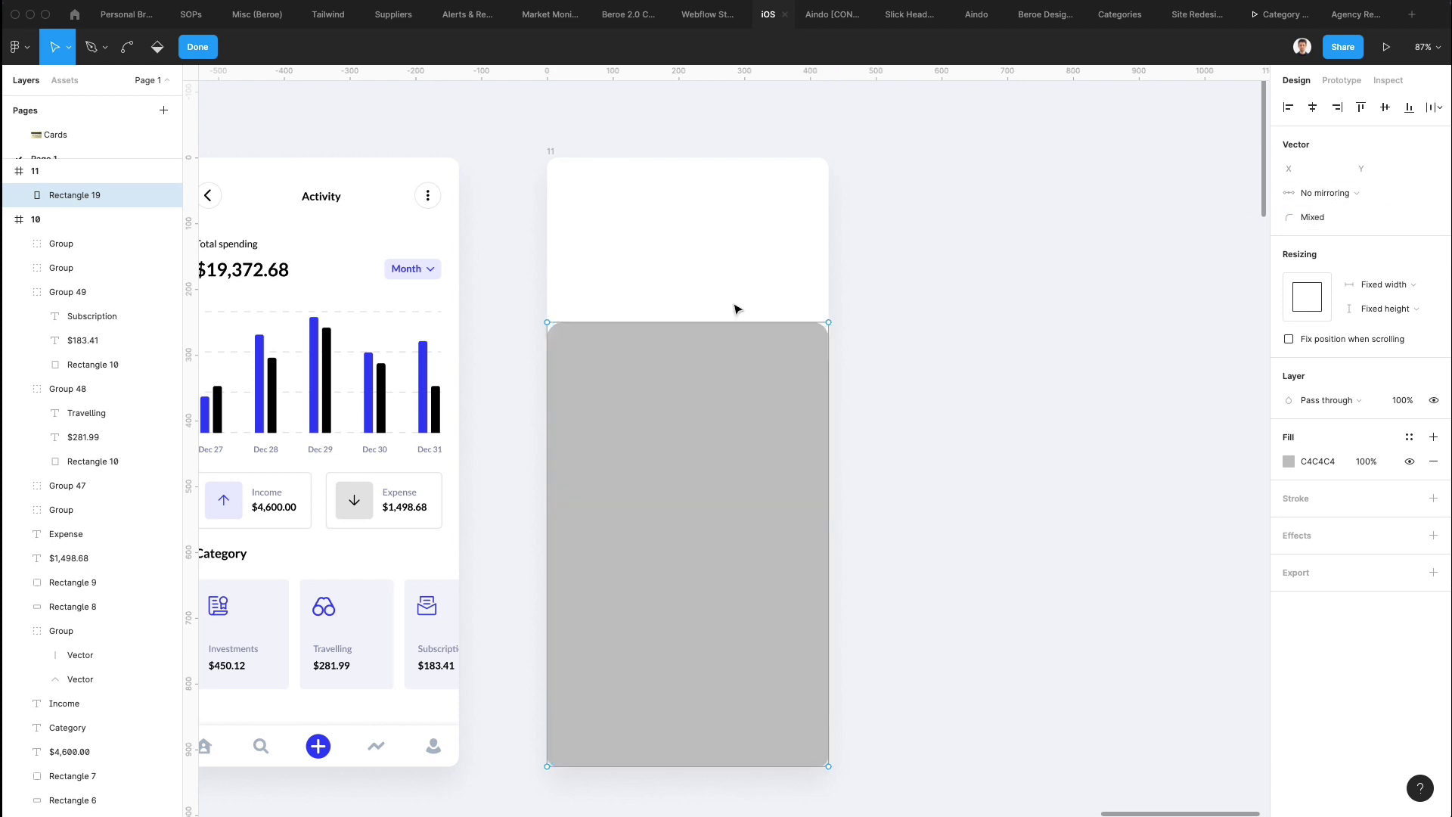
{"action": "key", "text": "Escape"}
Eyedrop white onto the lower rectangle and blue 3347FA onto frame 11's fill
{"action": "key", "text": "i"}
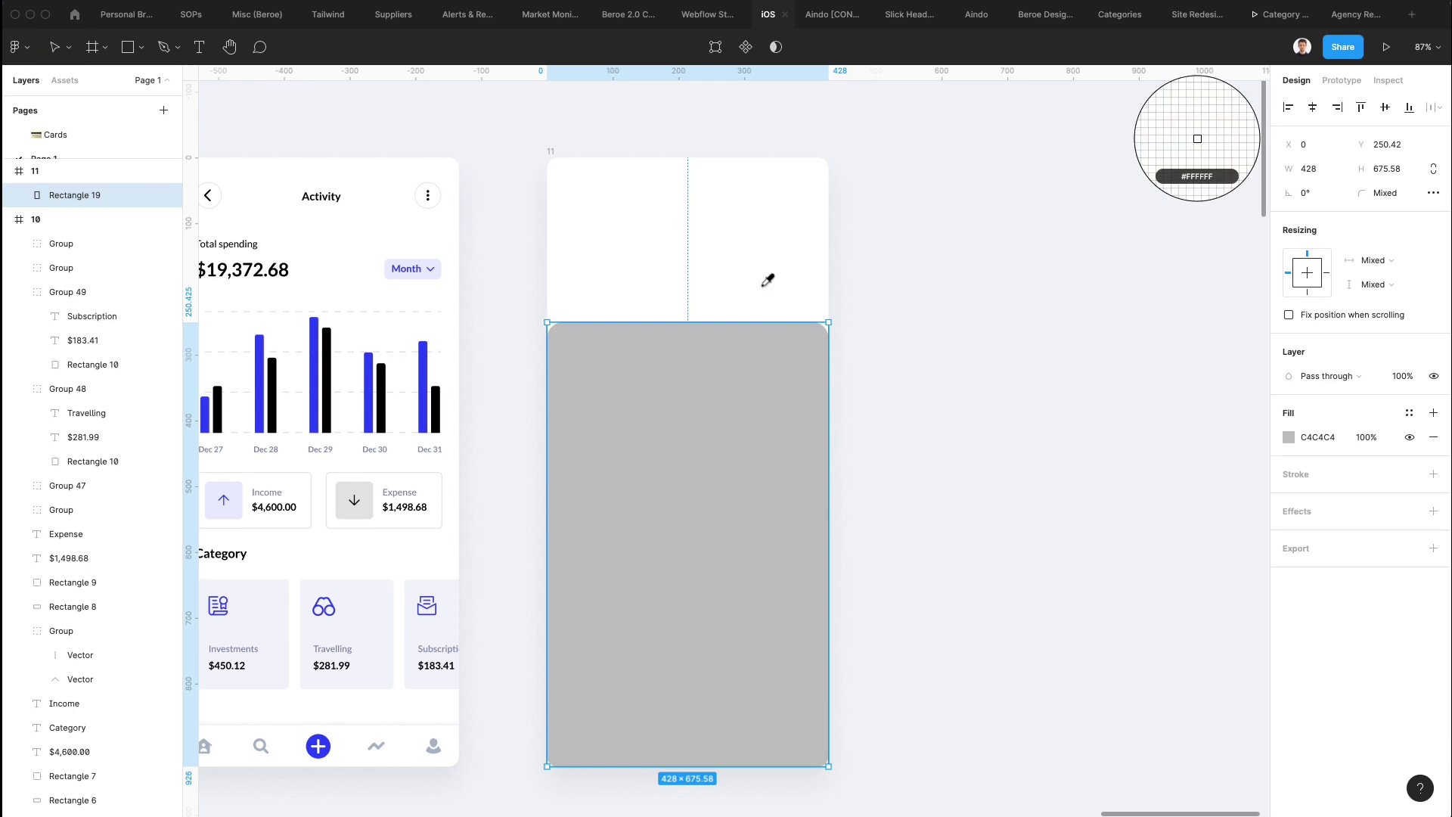
{"action": "left_click", "coordinate": [768, 280]}
{"action": "left_click", "coordinate": [551, 157]}
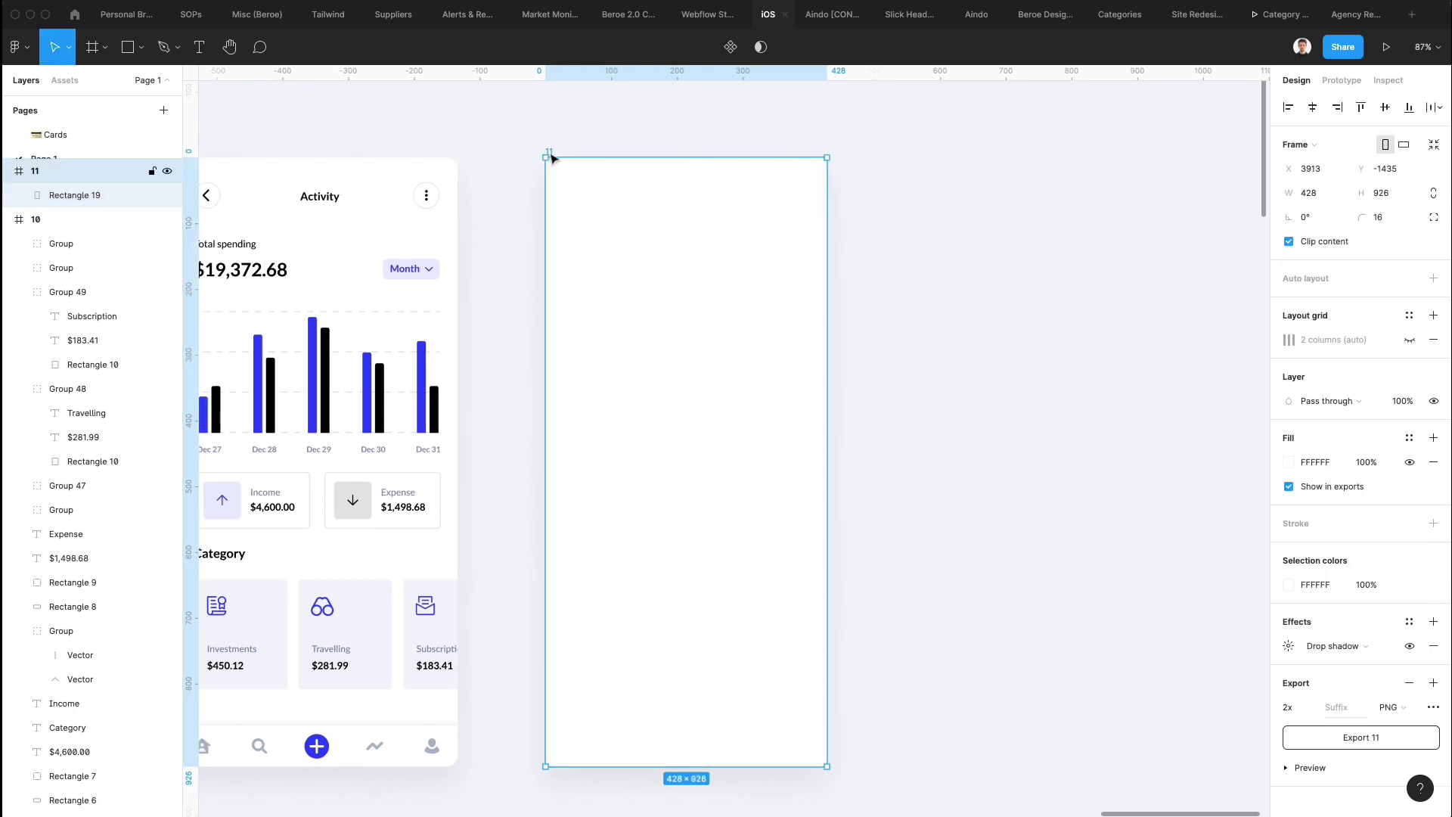
{"action": "scroll", "coordinate": [590, 256], "scroll_direction": "left", "scroll_amount": 3}
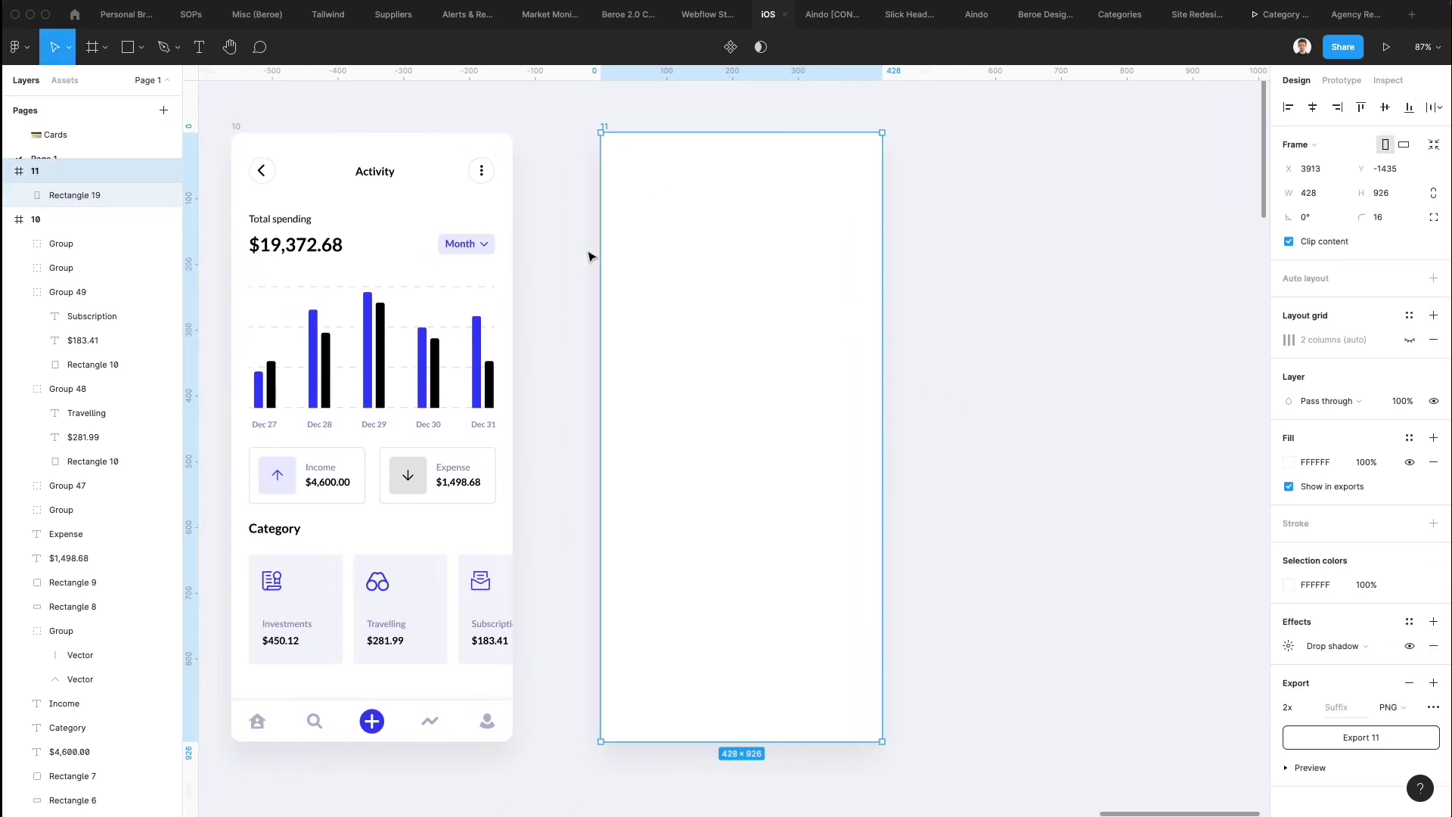
{"action": "key", "text": "i"}
{"action": "left_click", "coordinate": [370, 310]}
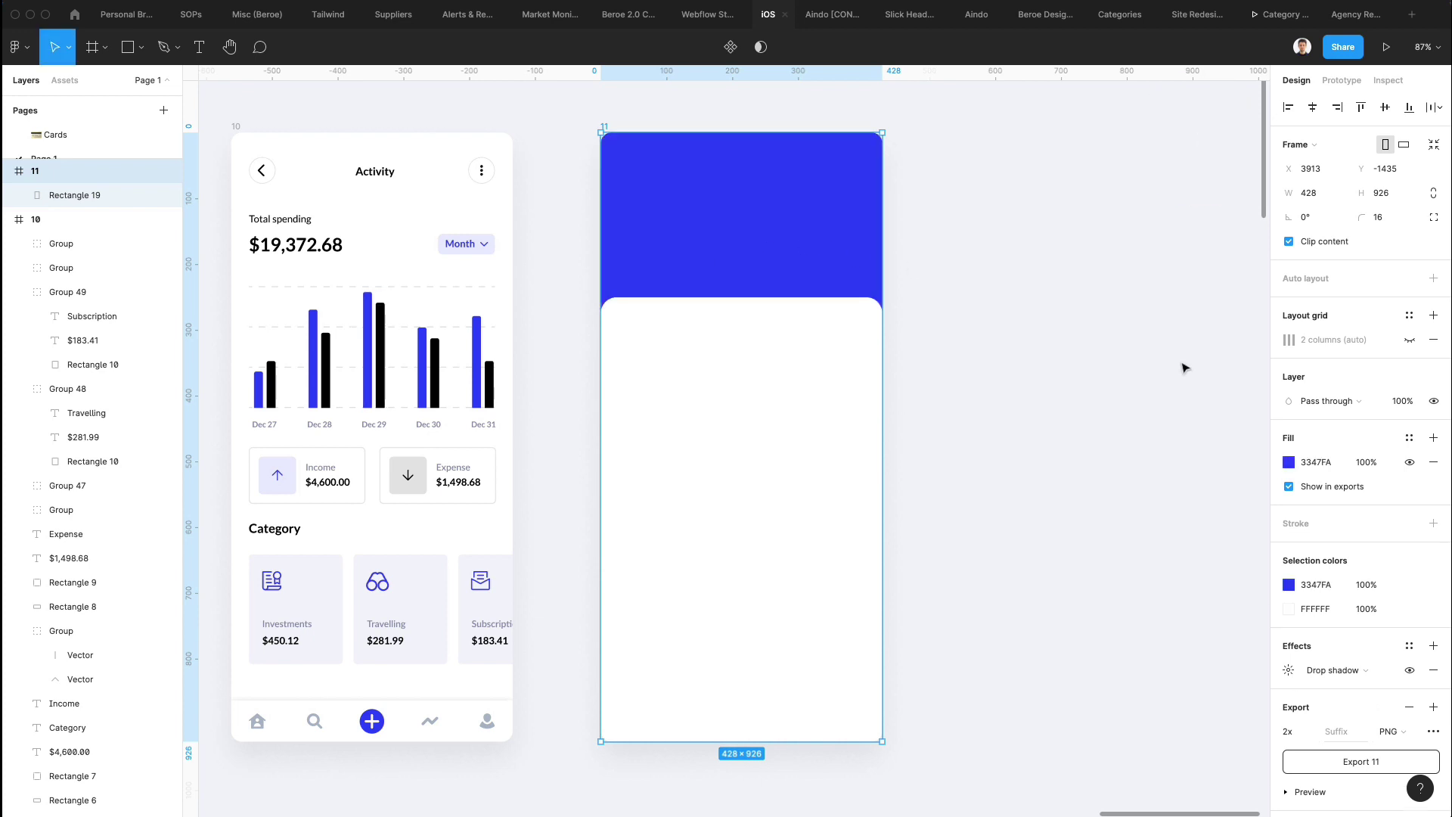
Turn frame 11's fill into a linear gradient ending in opaque light blue 33D6FA, shortened
{"action": "left_click", "coordinate": [1289, 462]}
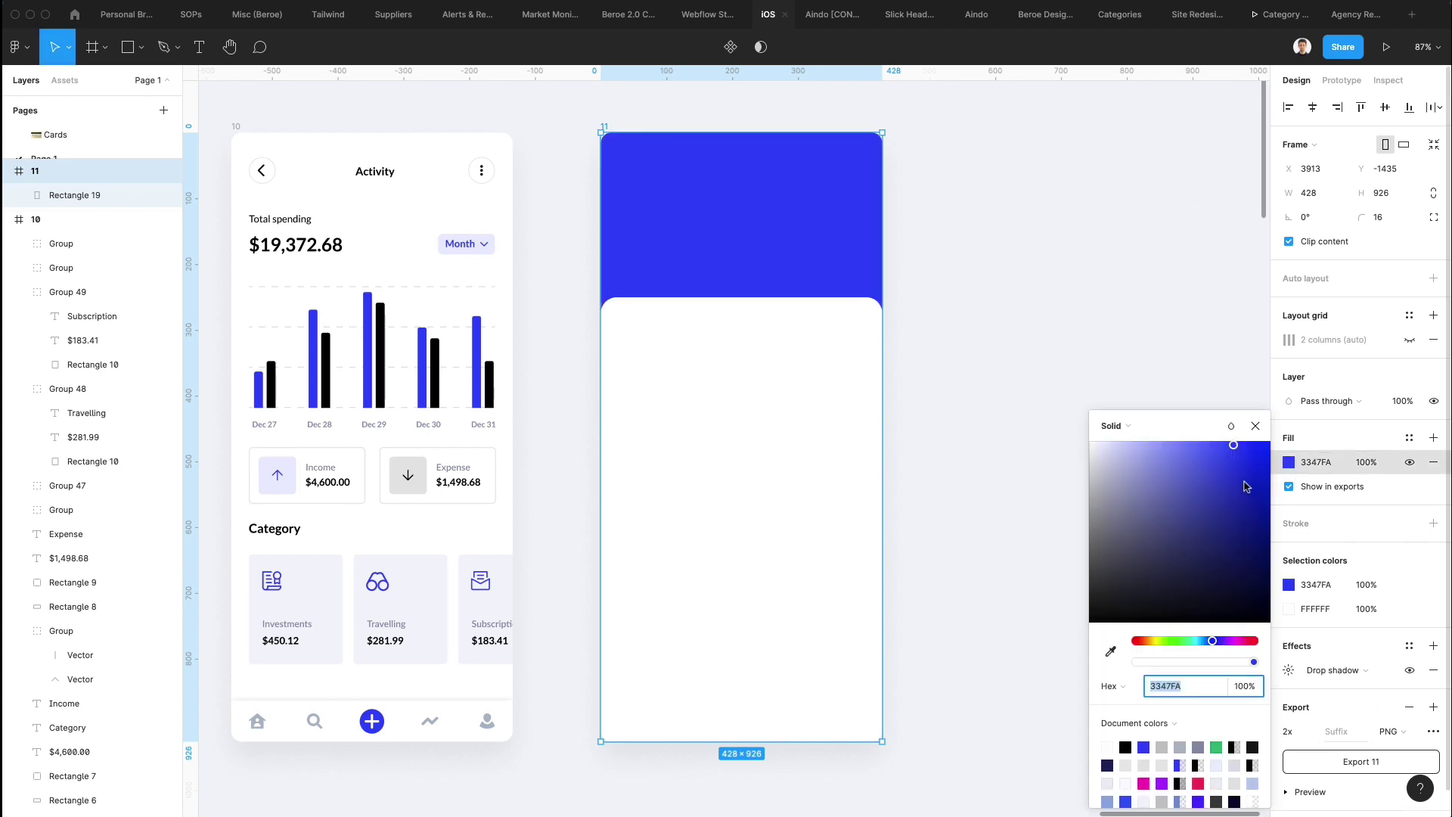
{"action": "left_click", "coordinate": [1144, 426]}
{"action": "left_click", "coordinate": [1133, 444]}
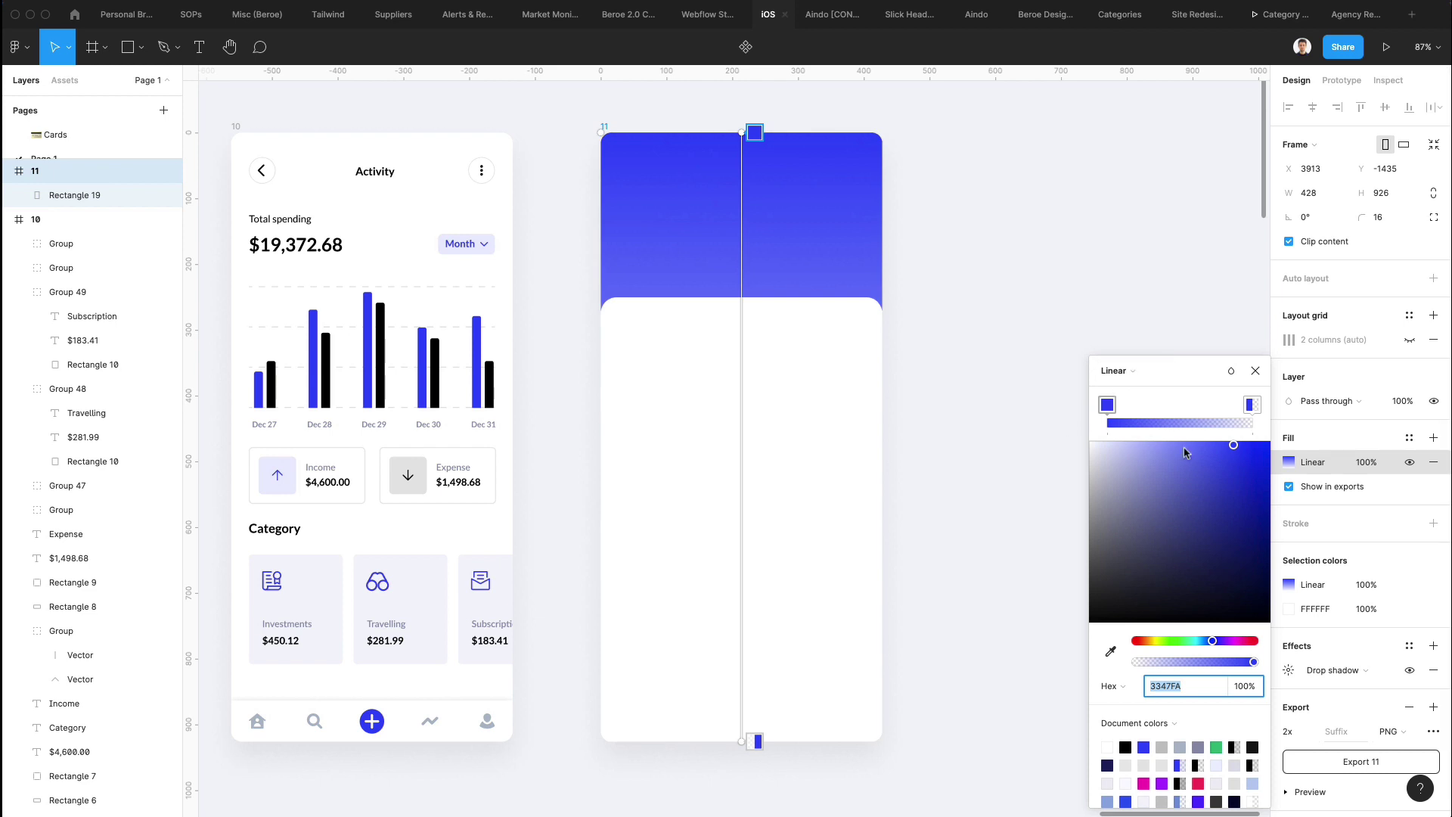
{"action": "left_click", "coordinate": [1248, 408]}
{"action": "left_click_drag", "start_coordinate": [1179, 664], "coordinate": [1199, 642]}
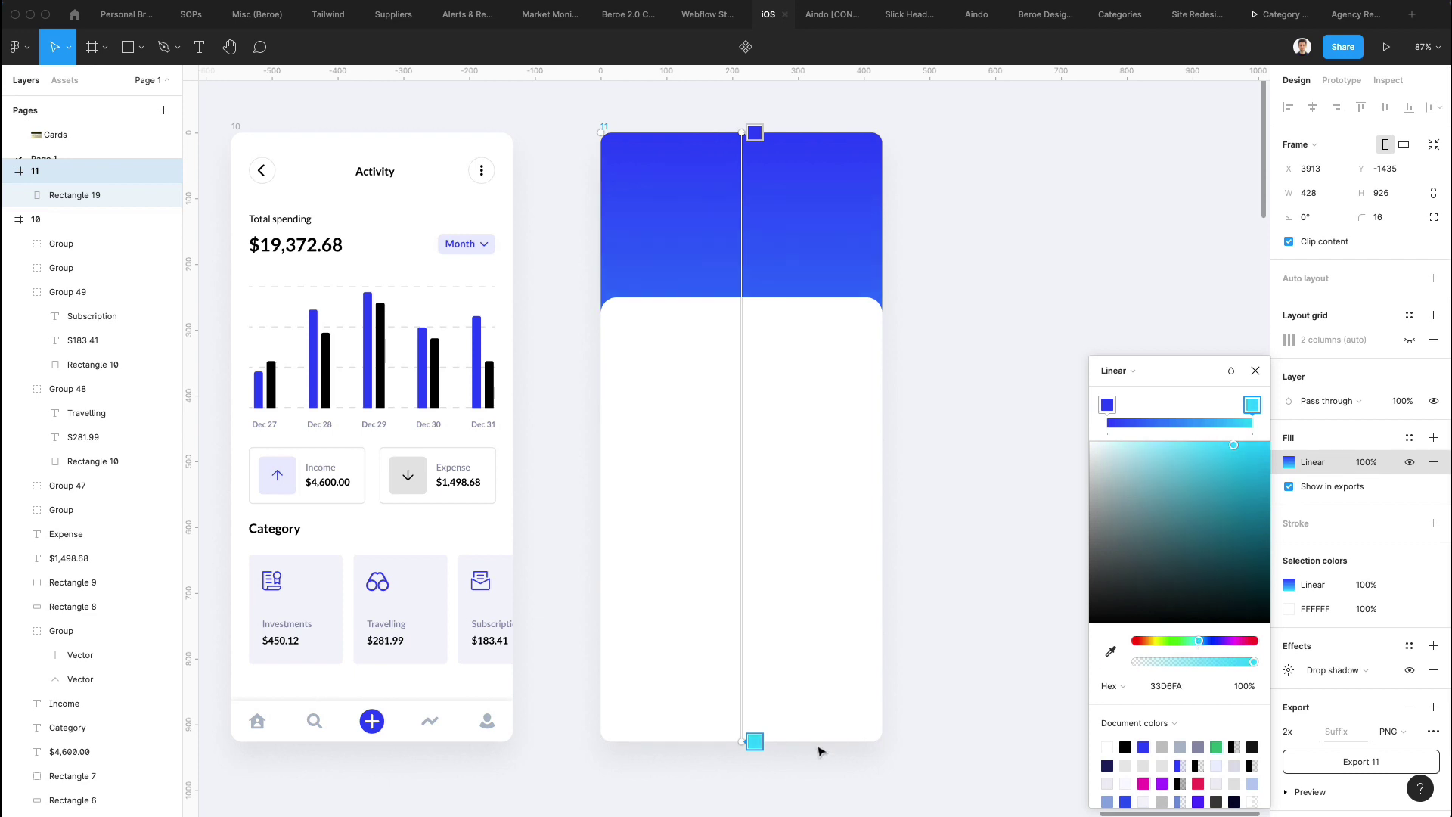
{"action": "left_click_drag", "start_coordinate": [742, 741], "coordinate": [753, 444]}
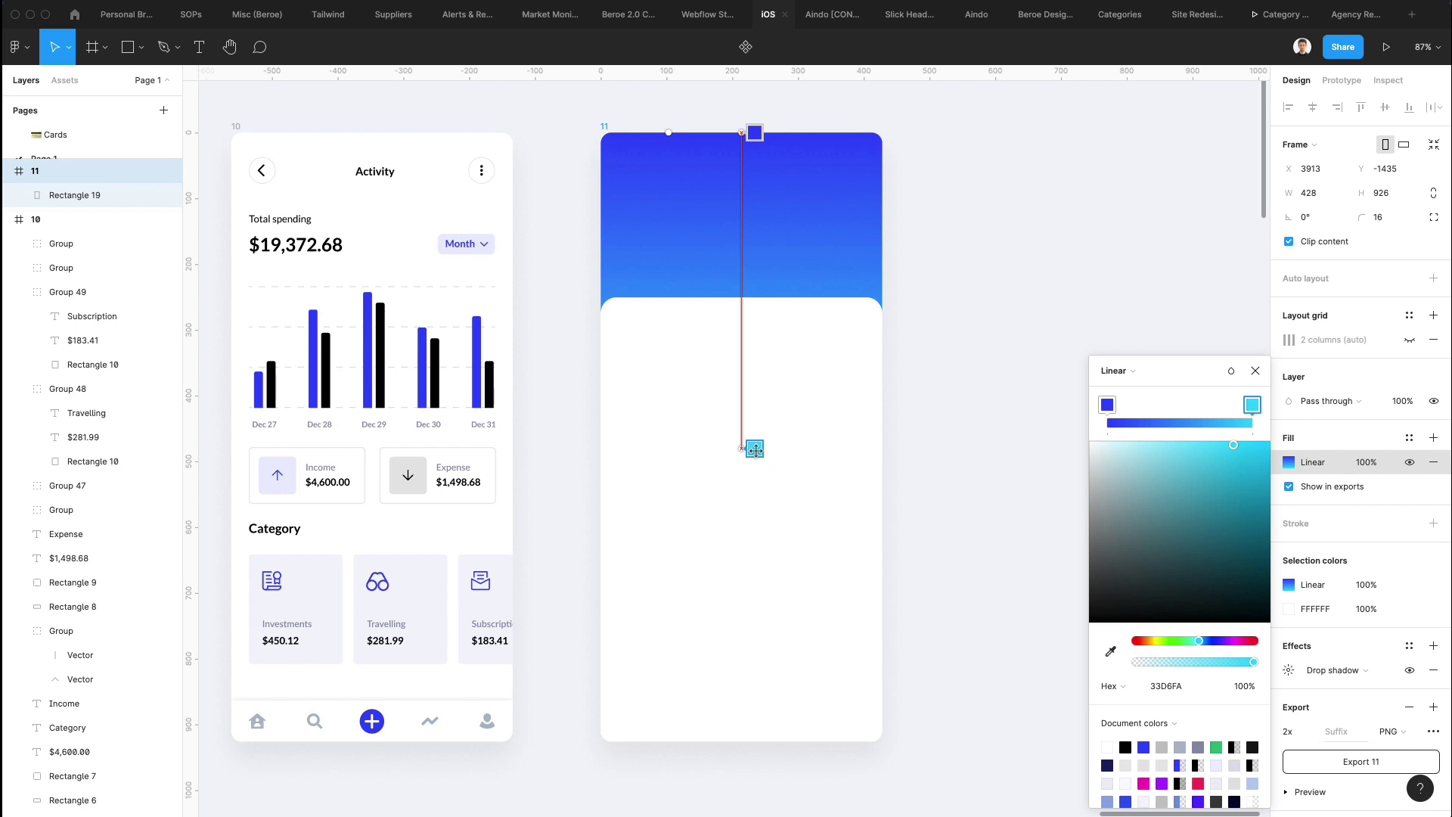
{"action": "left_click", "coordinate": [932, 433]}
{"action": "left_click", "coordinate": [912, 430]}
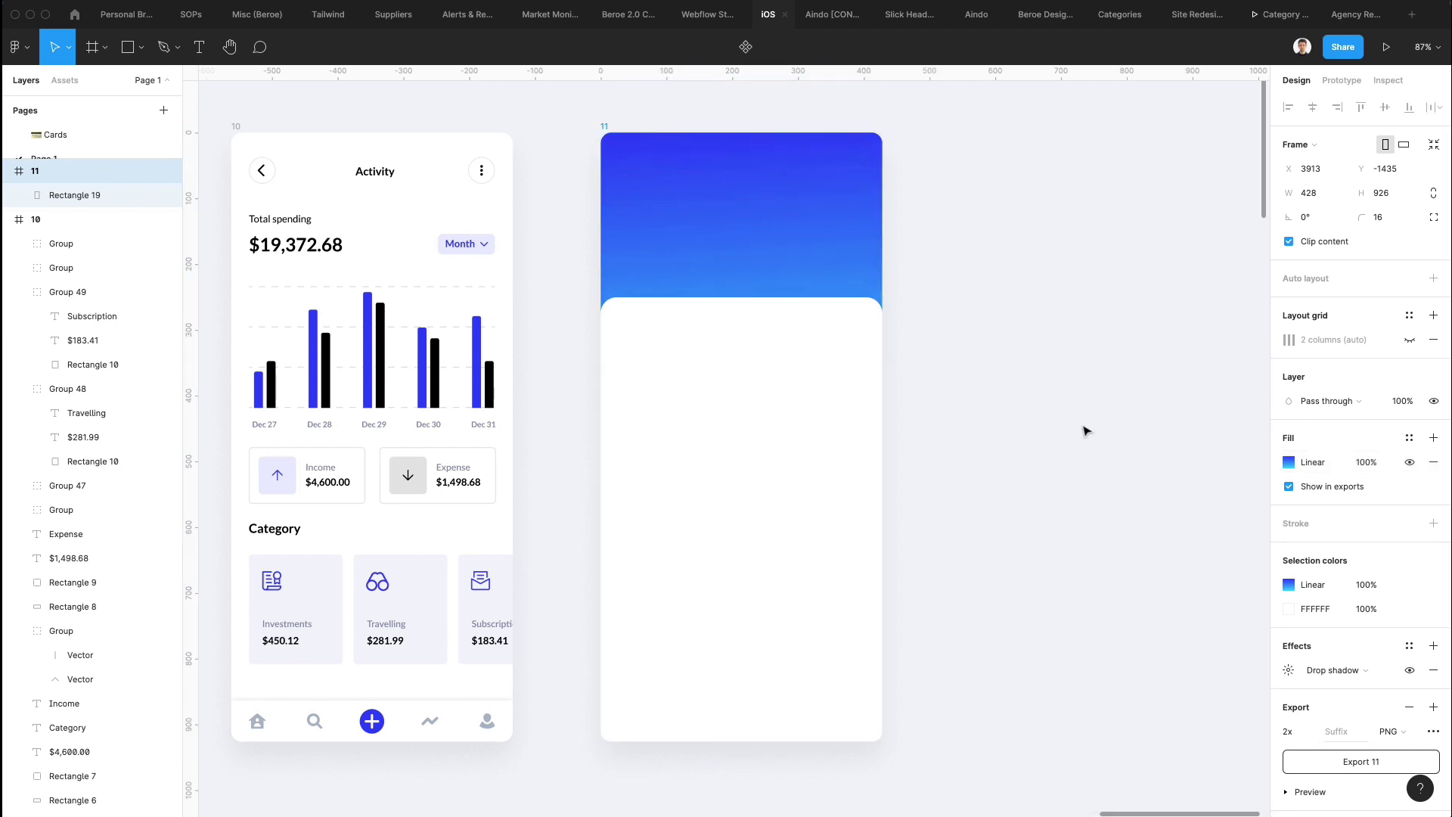
Paste a copy of the NFTX logo into the middle of frame 11's blue header and make it white
{"action": "scroll", "coordinate": [1005, 510], "scroll_direction": "down", "scroll_amount": 5}
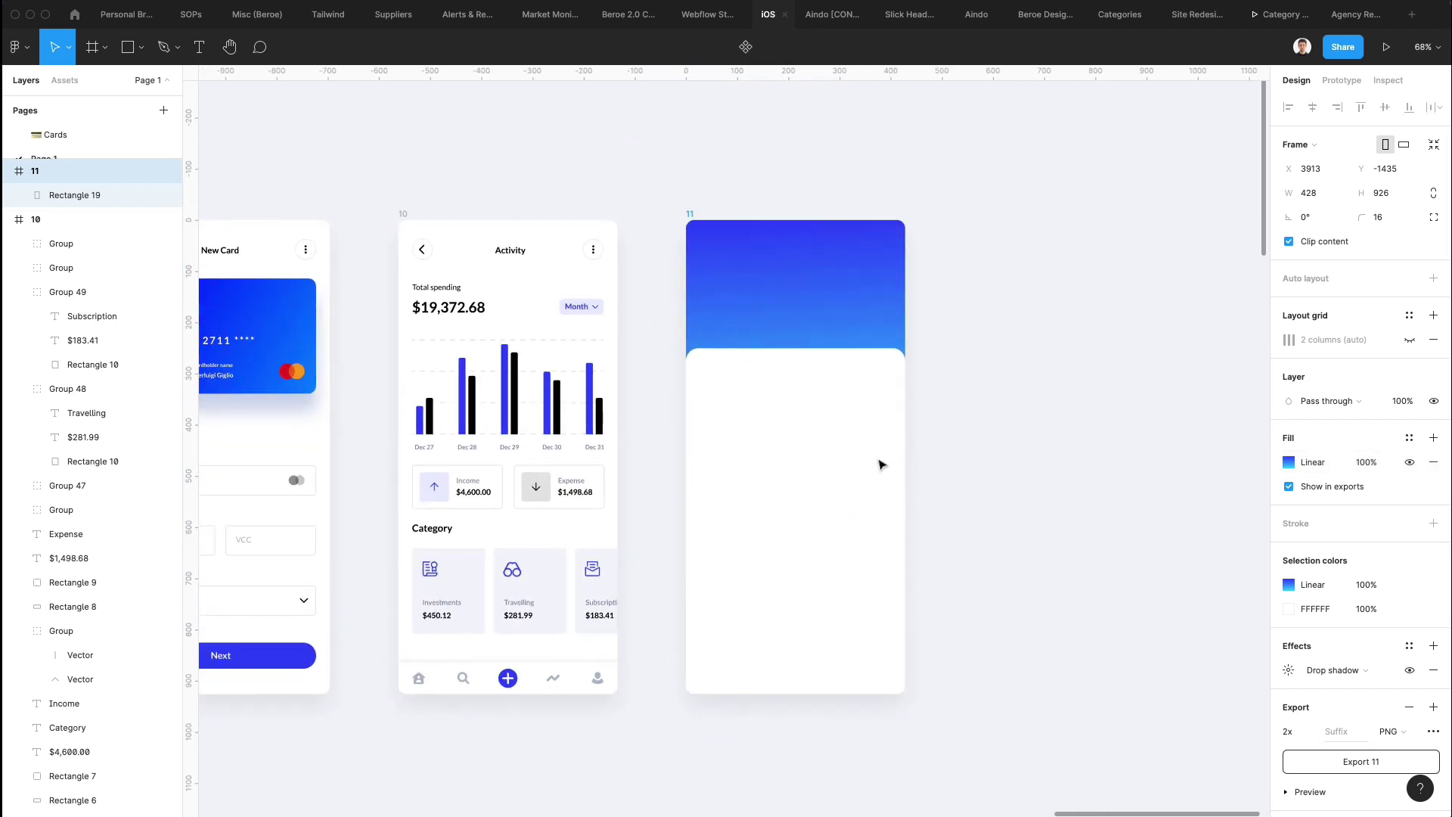
{"action": "scroll", "coordinate": [878, 464], "scroll_direction": "left", "scroll_amount": 2}
{"action": "scroll", "coordinate": [878, 464], "scroll_direction": "left", "scroll_amount": 15}
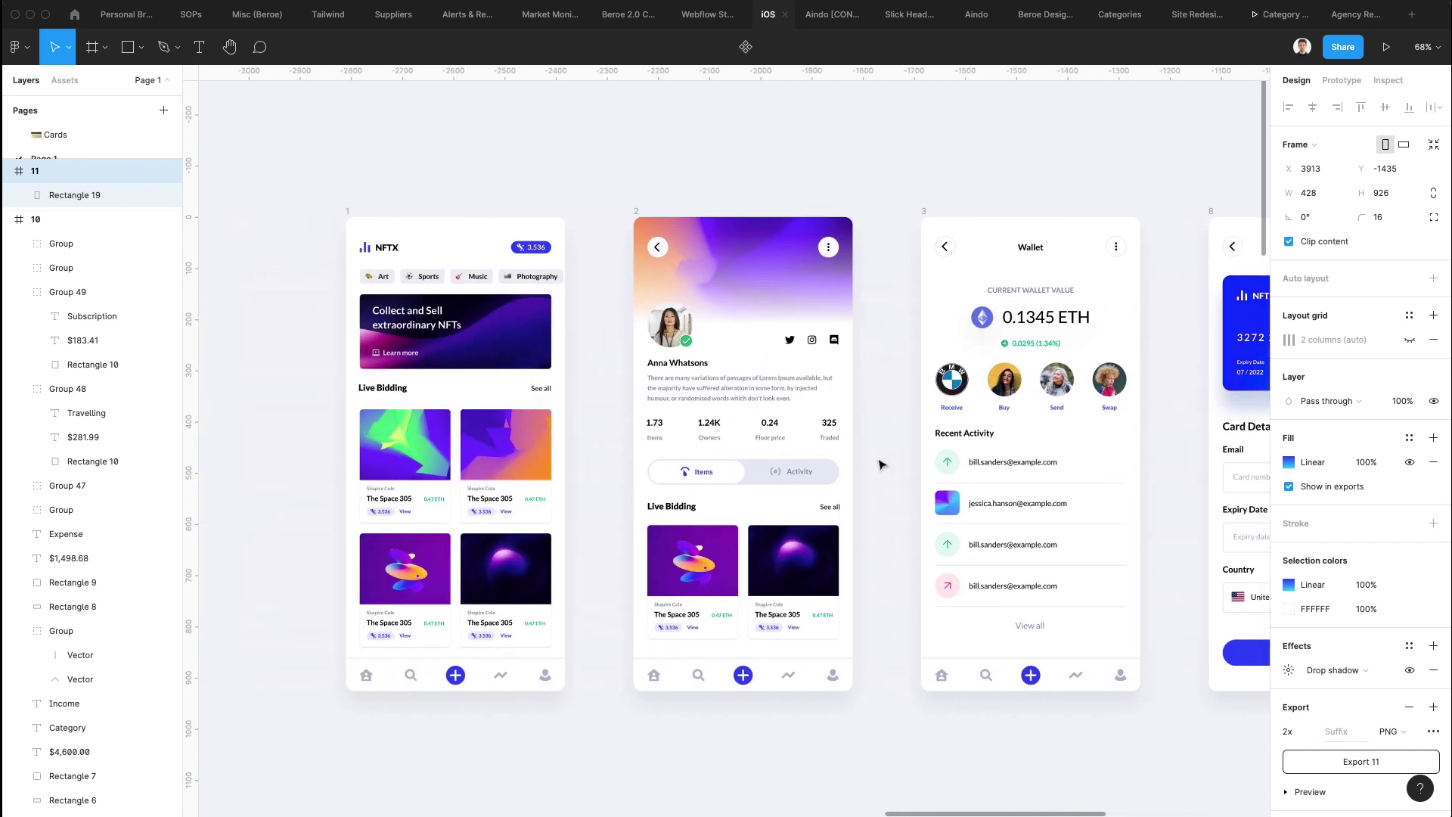
{"action": "scroll", "coordinate": [603, 233], "scroll_direction": "up", "scroll_amount": 3}
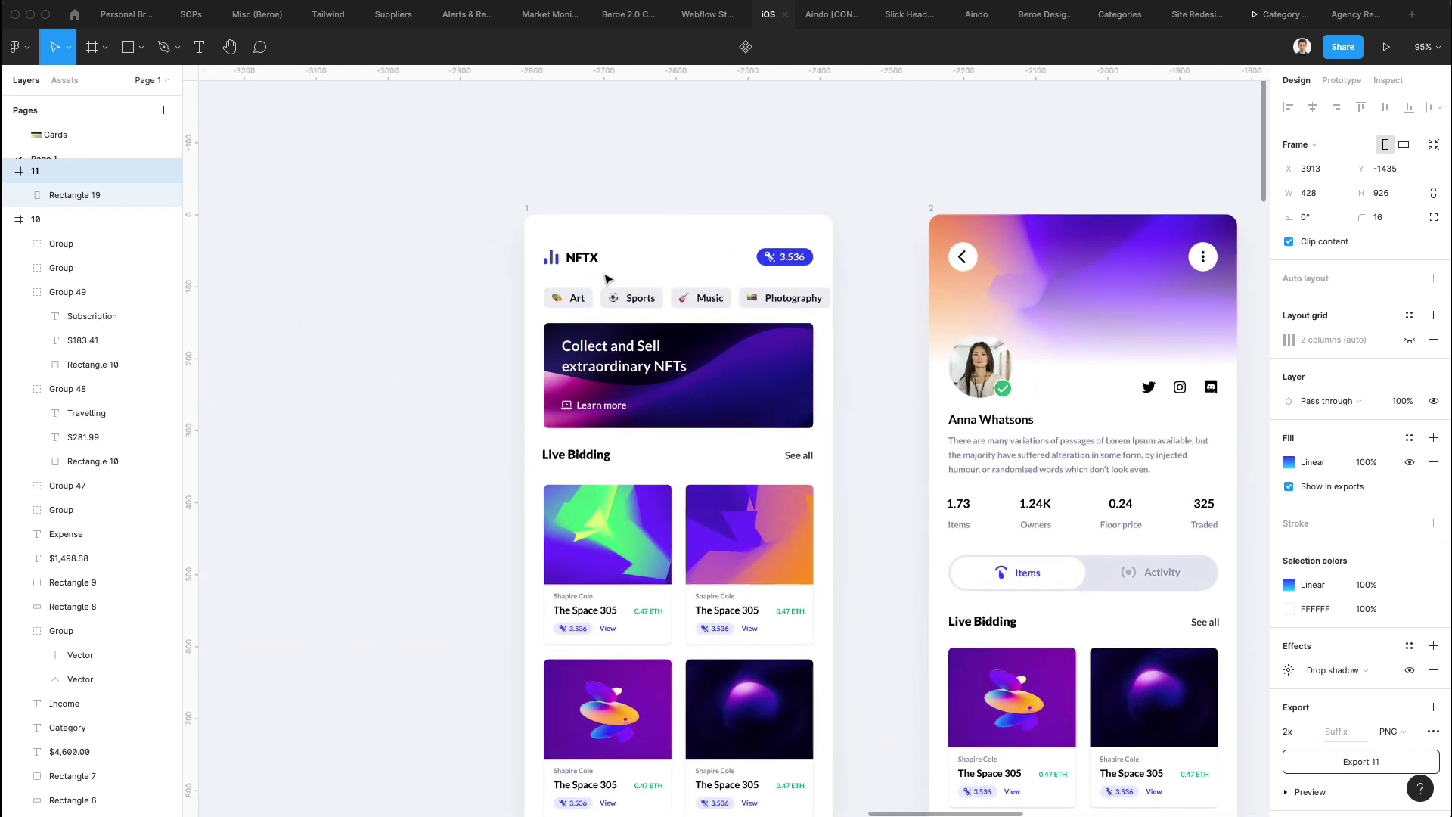
{"action": "left_click", "coordinate": [594, 259]}
{"action": "scroll", "coordinate": [681, 263], "scroll_direction": "right", "scroll_amount": 10}
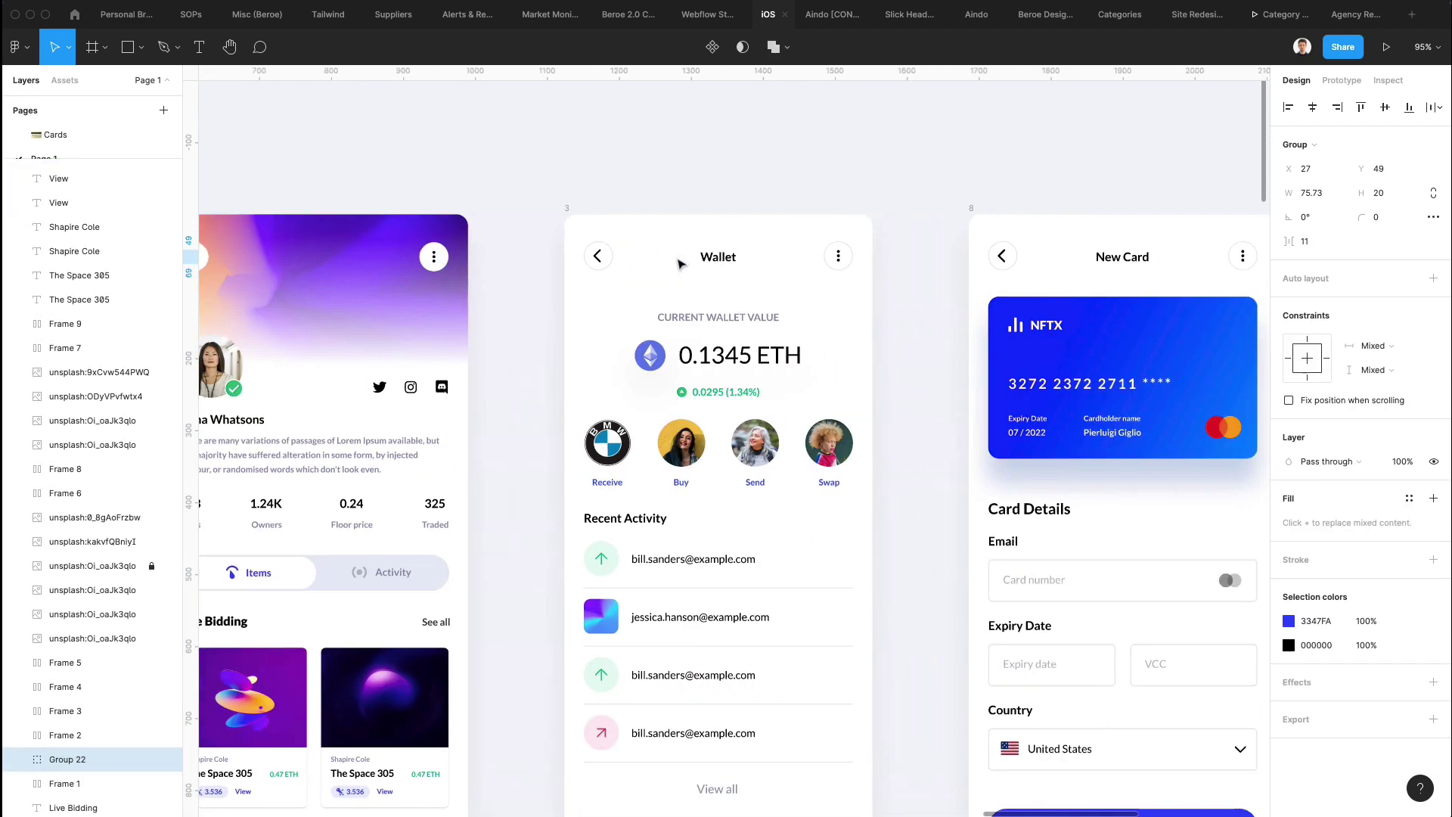
{"action": "scroll", "coordinate": [678, 263], "scroll_direction": "right", "scroll_amount": 15}
{"action": "left_click", "coordinate": [700, 205]}
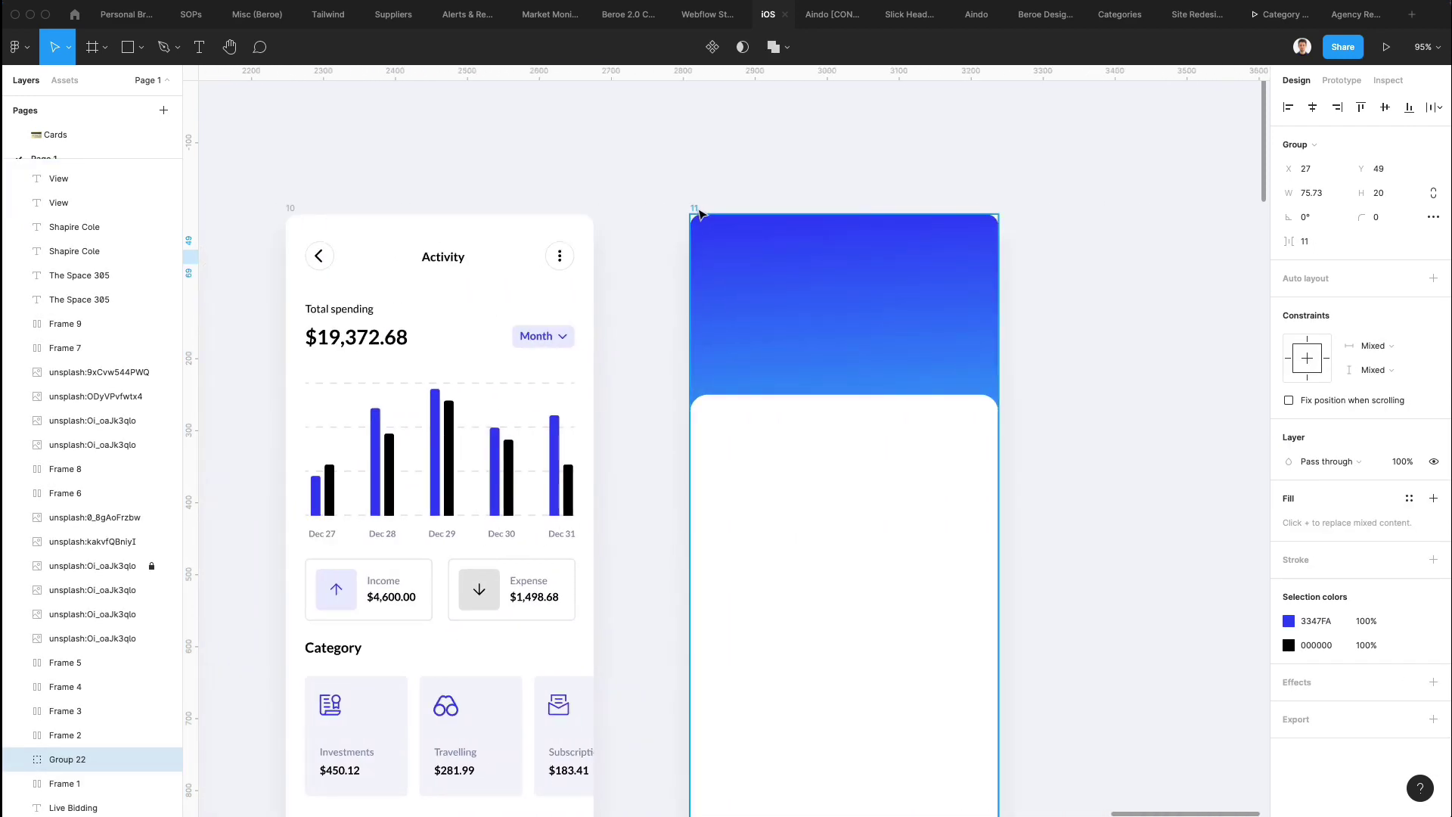
{"action": "key", "text": "super+v"}
{"action": "left_click_drag", "start_coordinate": [765, 261], "coordinate": [862, 300]}
{"action": "key", "text": "i"}
{"action": "key", "text": "Escape"}
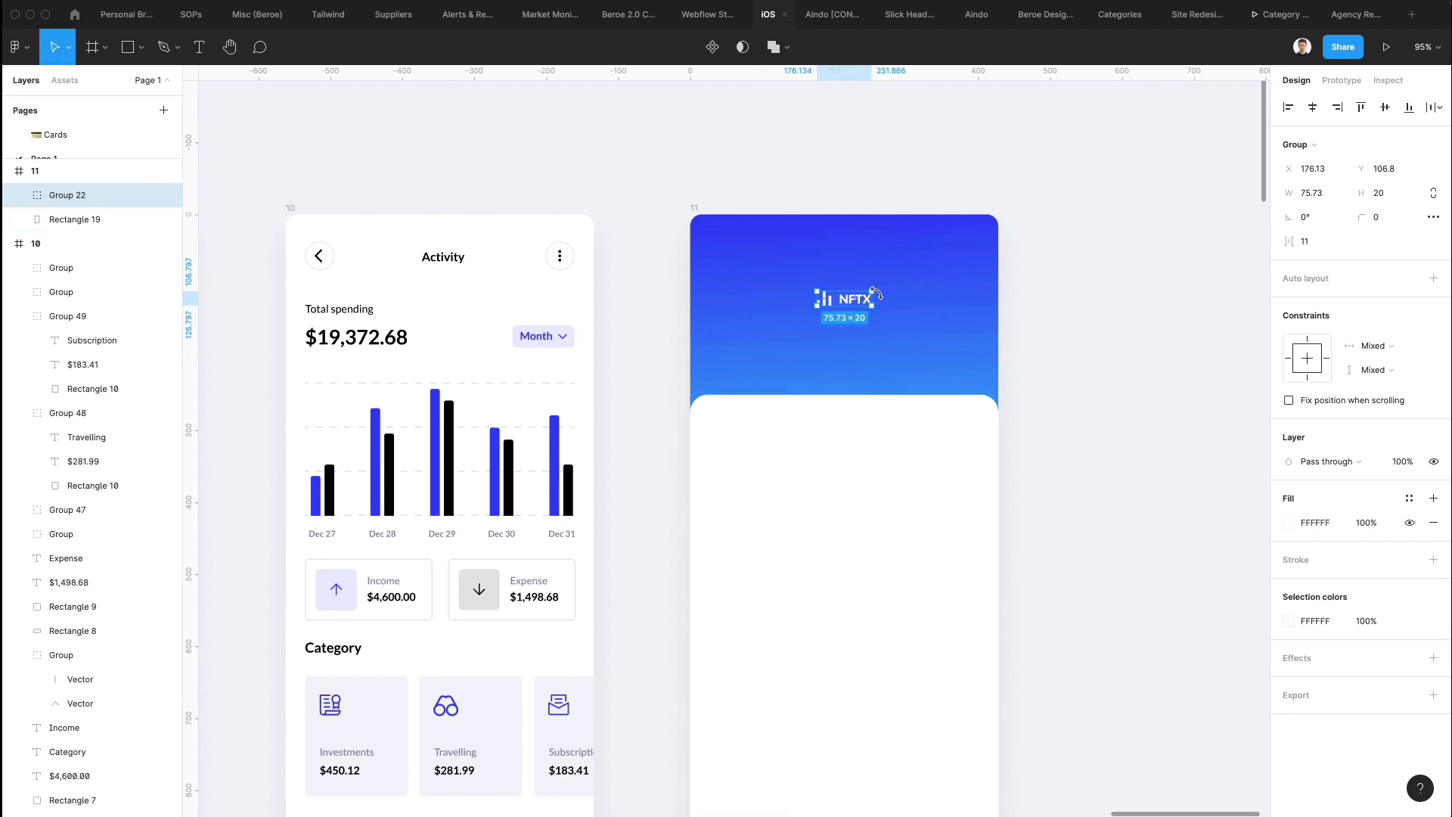
Enlarge the NFTX logo to about 128 × 34, delete the small original, and nudge it lower
{"action": "scroll", "coordinate": [870, 295], "scroll_direction": "right", "scroll_amount": 2}
{"action": "key", "text": "super+d"}
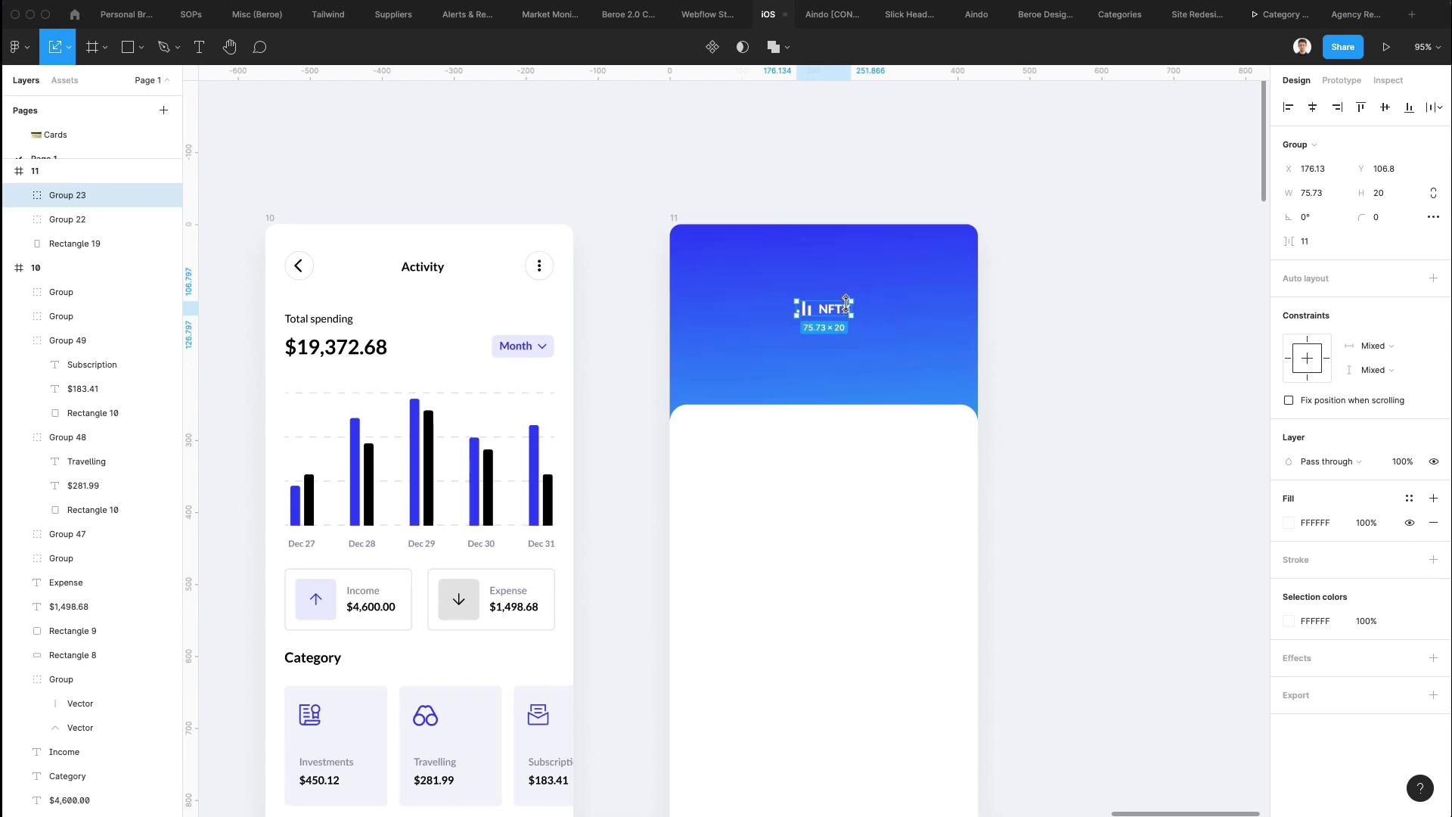
{"action": "left_click_drag", "start_coordinate": [852, 308], "coordinate": [878, 314]}
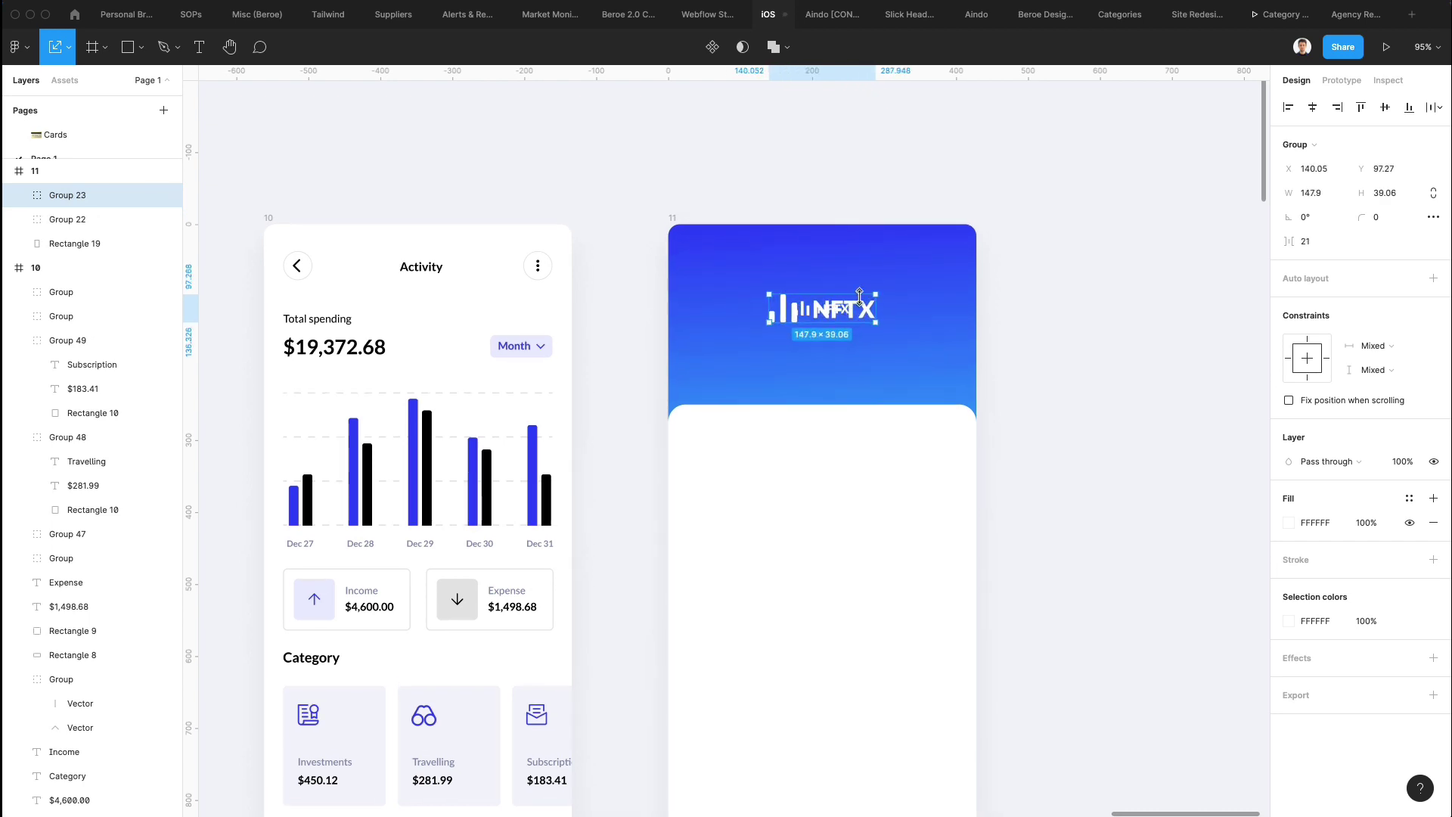
{"action": "left_click", "coordinate": [64, 220]}
{"action": "key", "text": "Delete"}
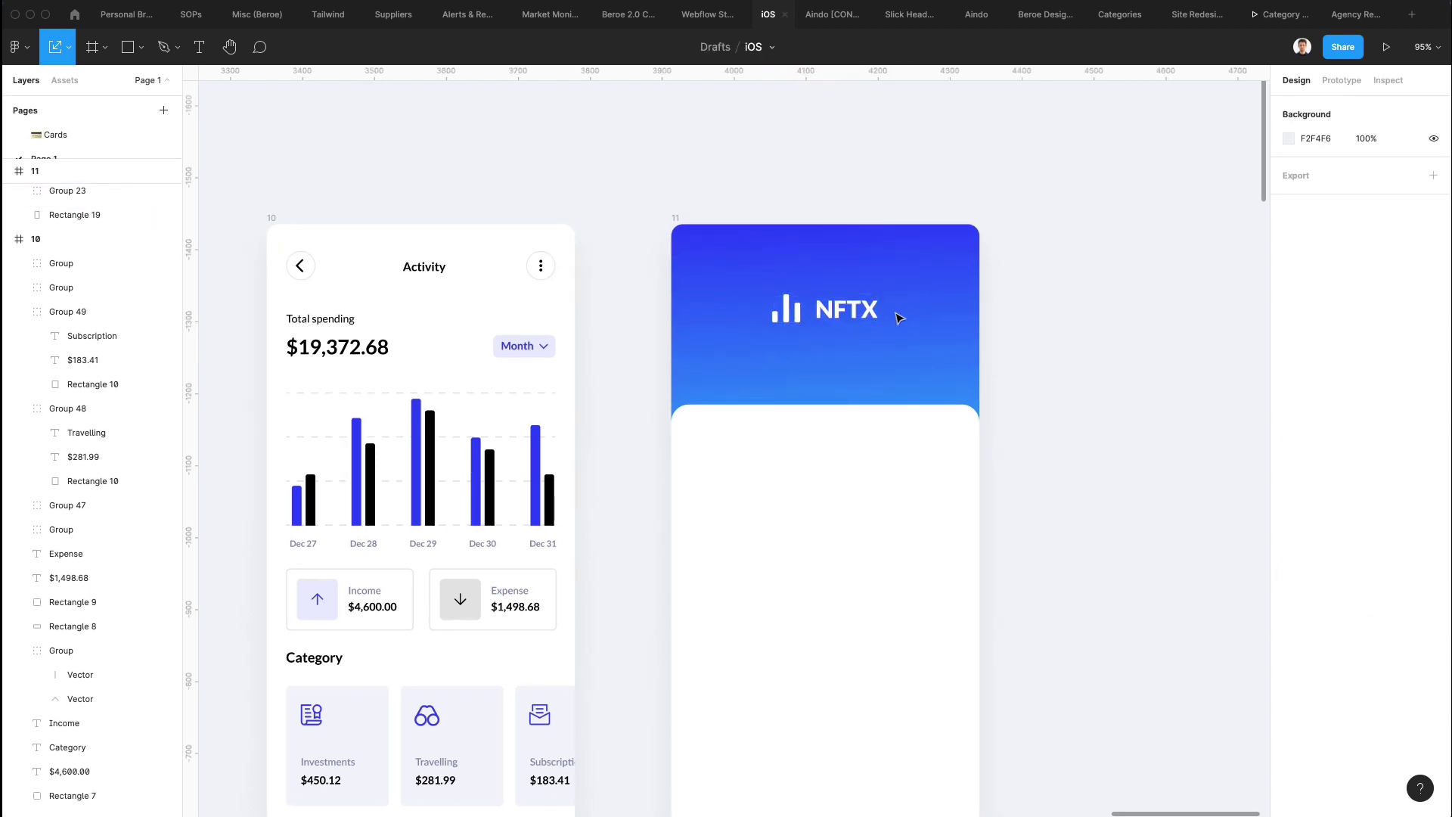
{"action": "left_click", "coordinate": [851, 312]}
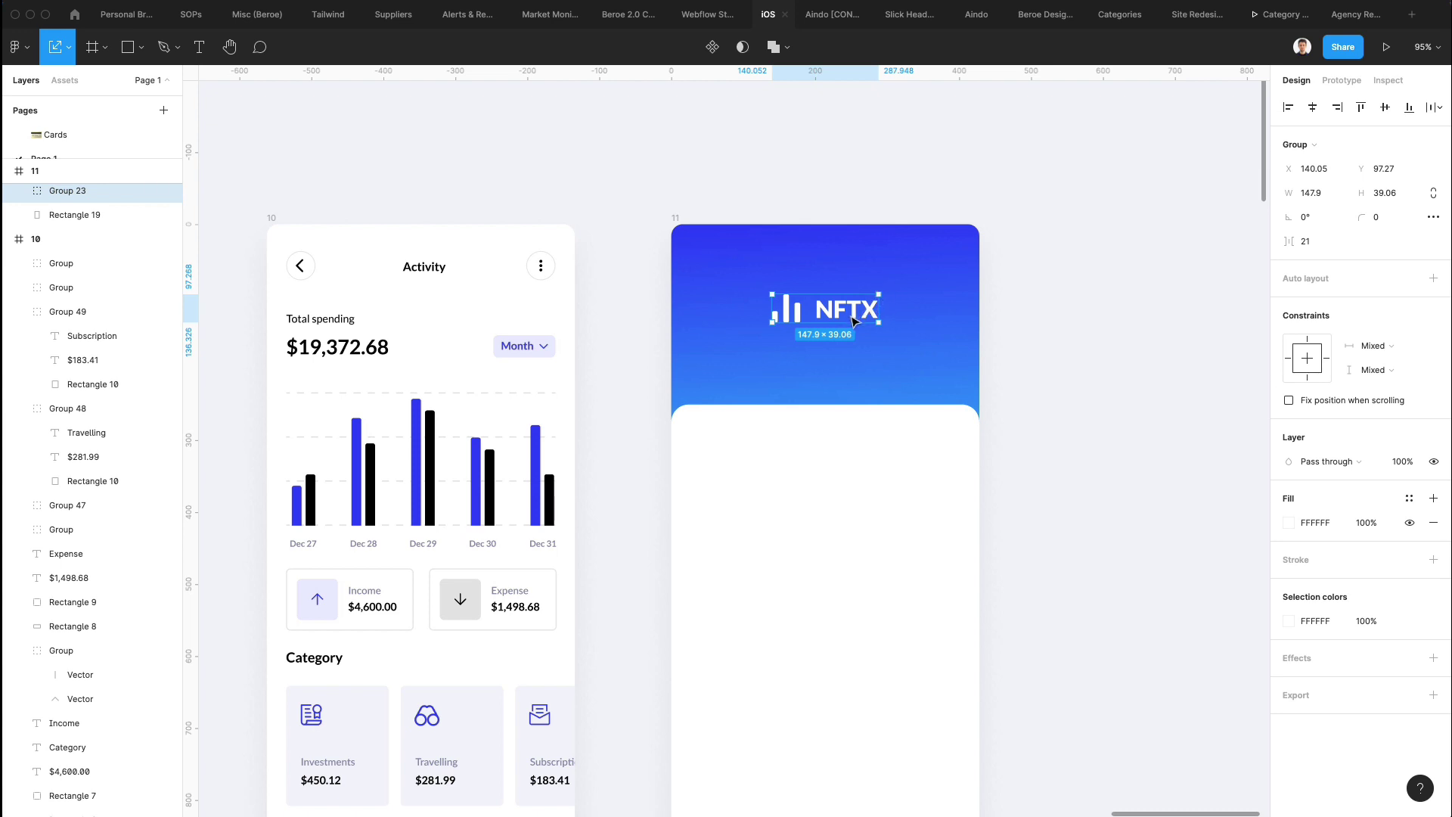
{"action": "left_click_drag", "start_coordinate": [865, 320], "coordinate": [872, 324]}
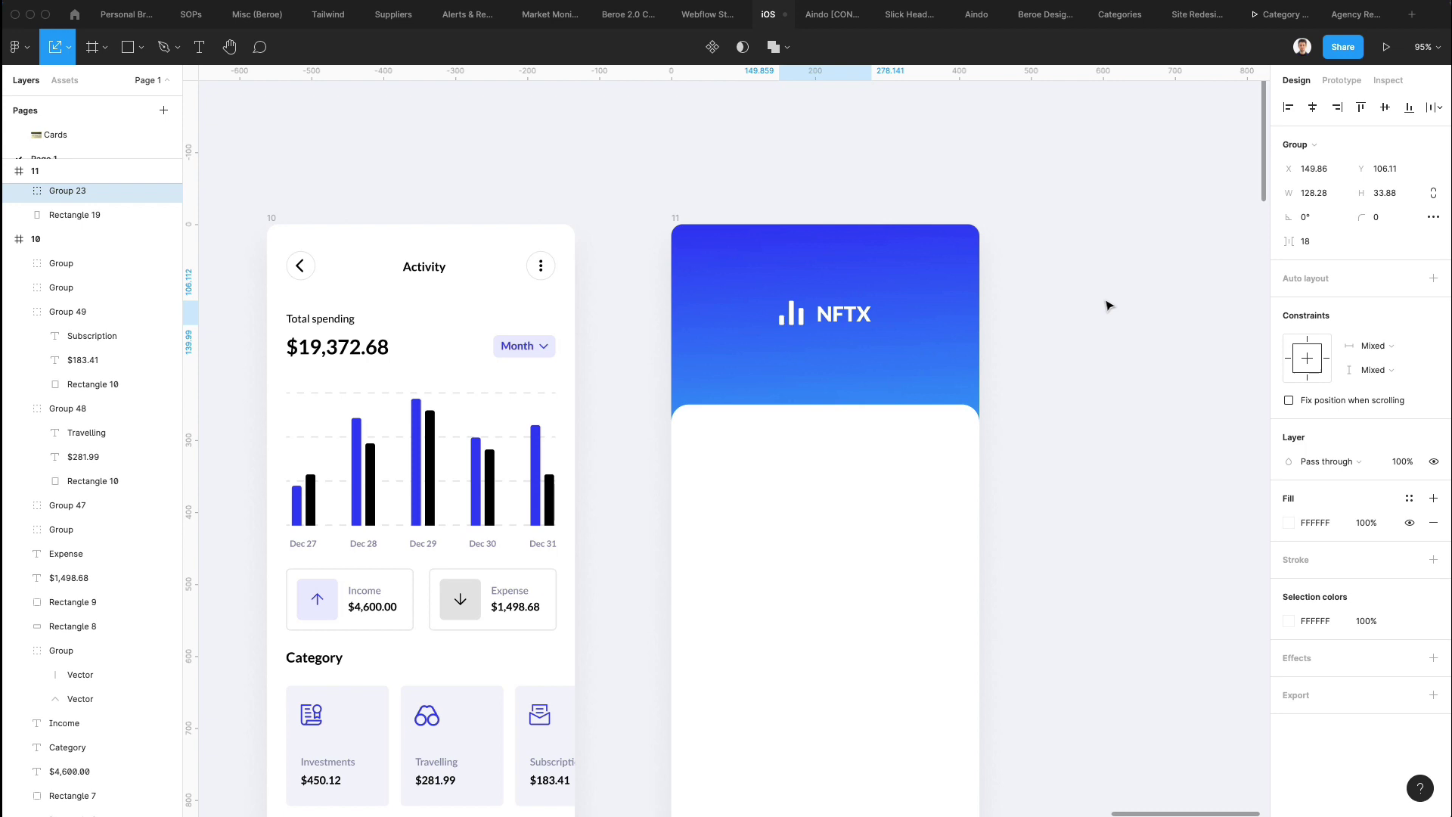
{"action": "key", "text": "Down"}
{"action": "key", "text": "Down"}
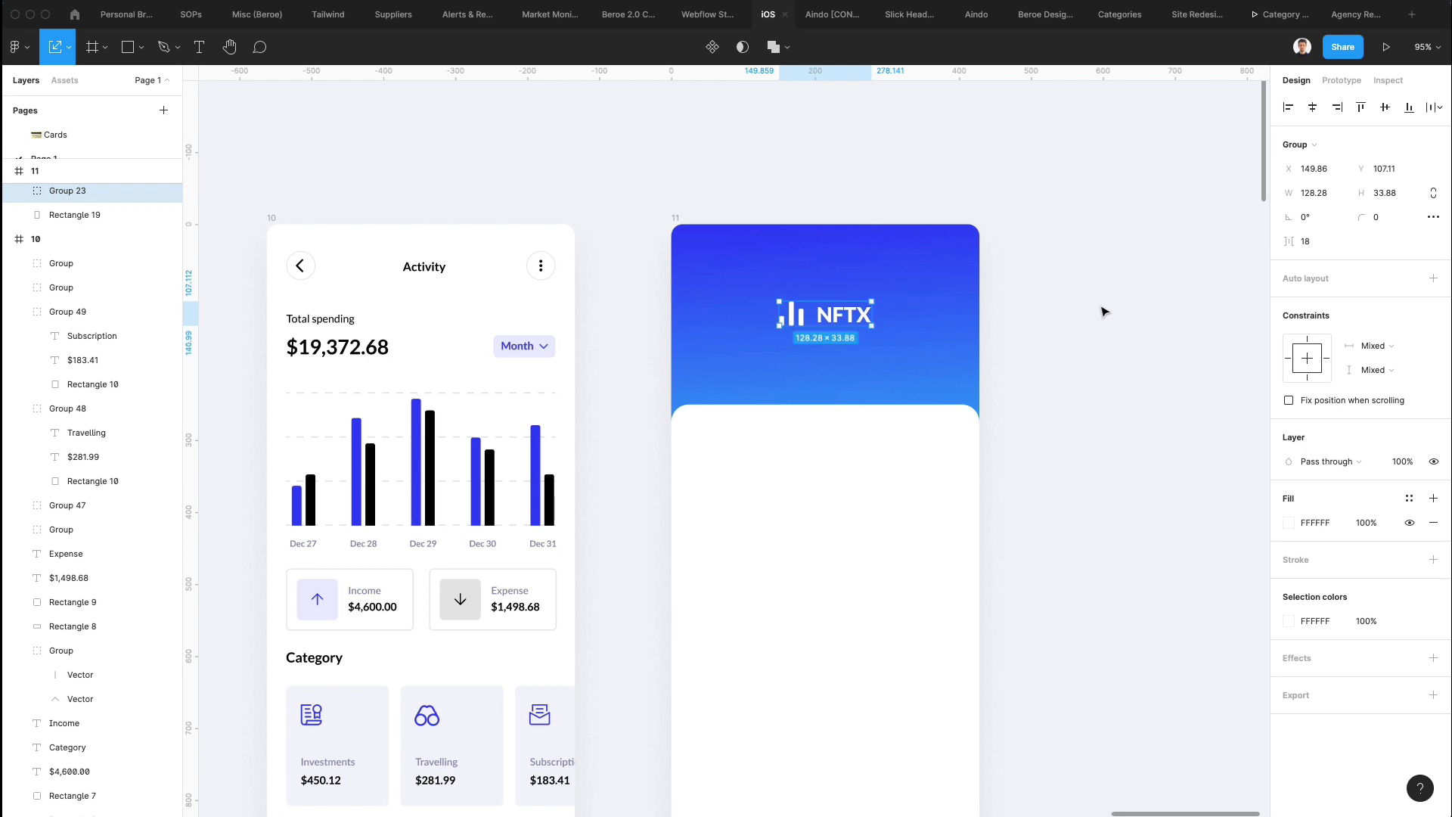
Add a drop shadow to the NFTX logo with X 0, Y 3, blur 0, 13% opacity
{"action": "left_click", "coordinate": [1295, 658]}
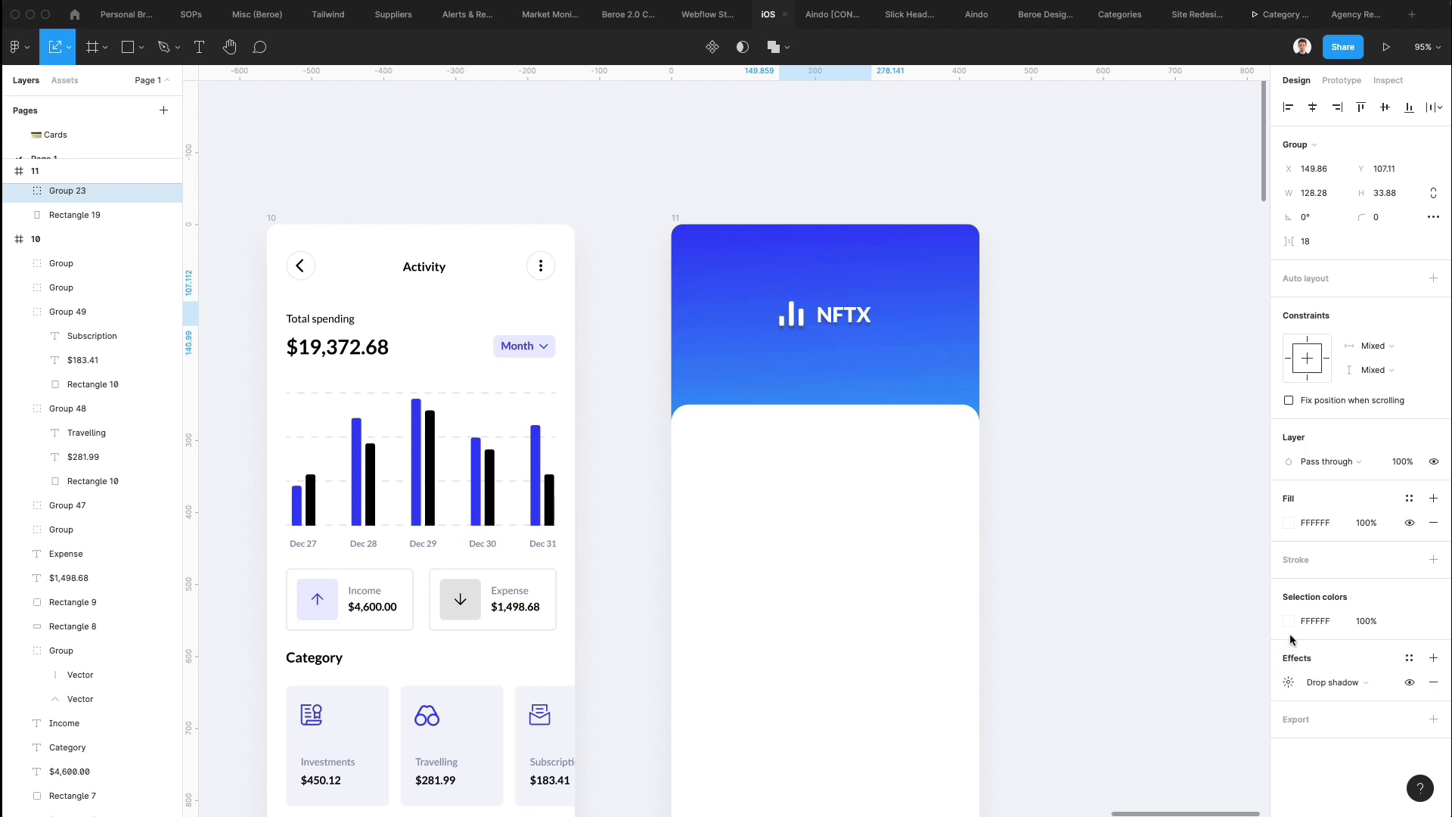
{"action": "left_click", "coordinate": [1289, 683]}
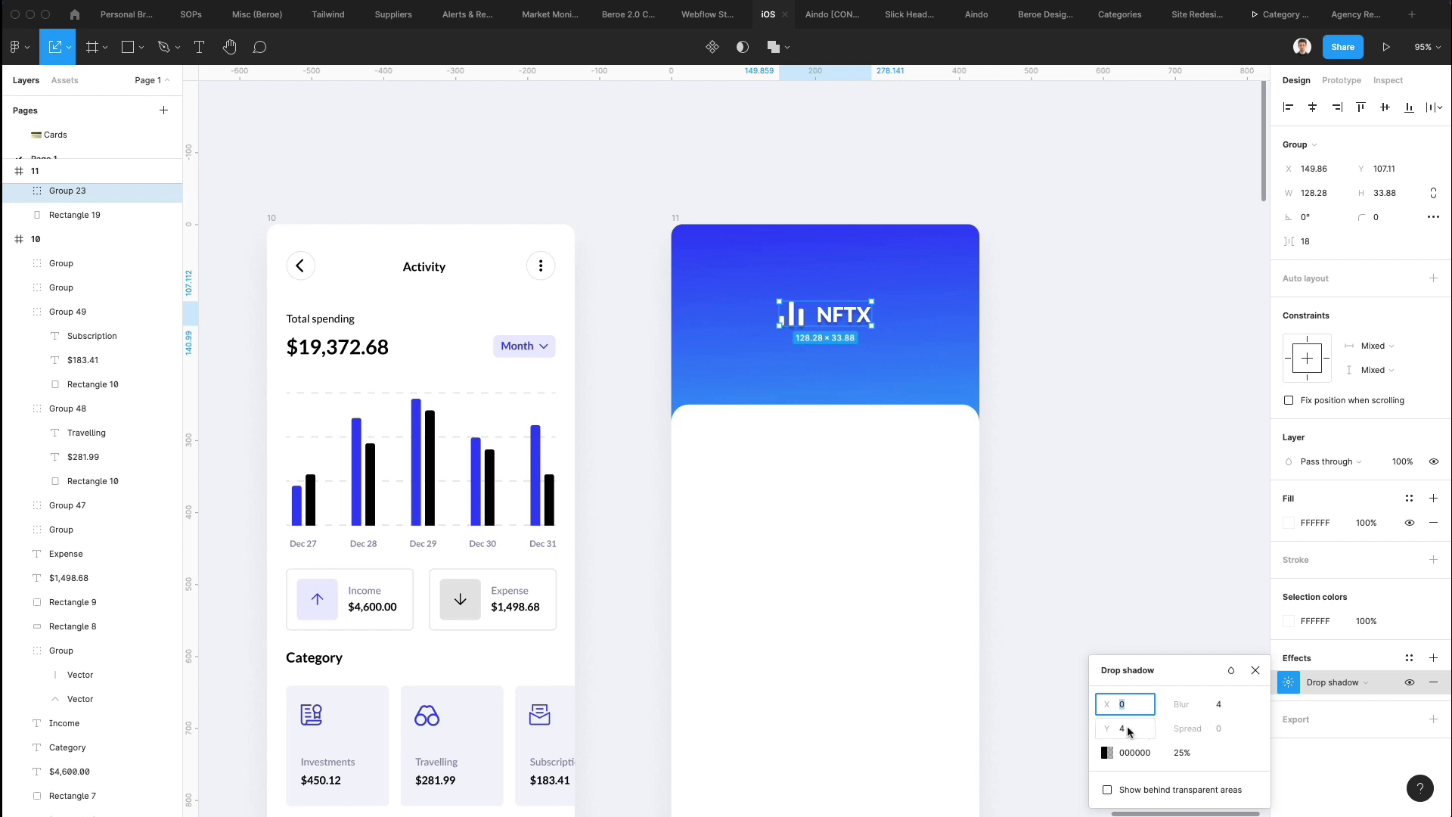
{"action": "left_click", "coordinate": [1127, 728]}
{"action": "key", "text": "Down"}
{"action": "left_click", "coordinate": [1220, 709]}
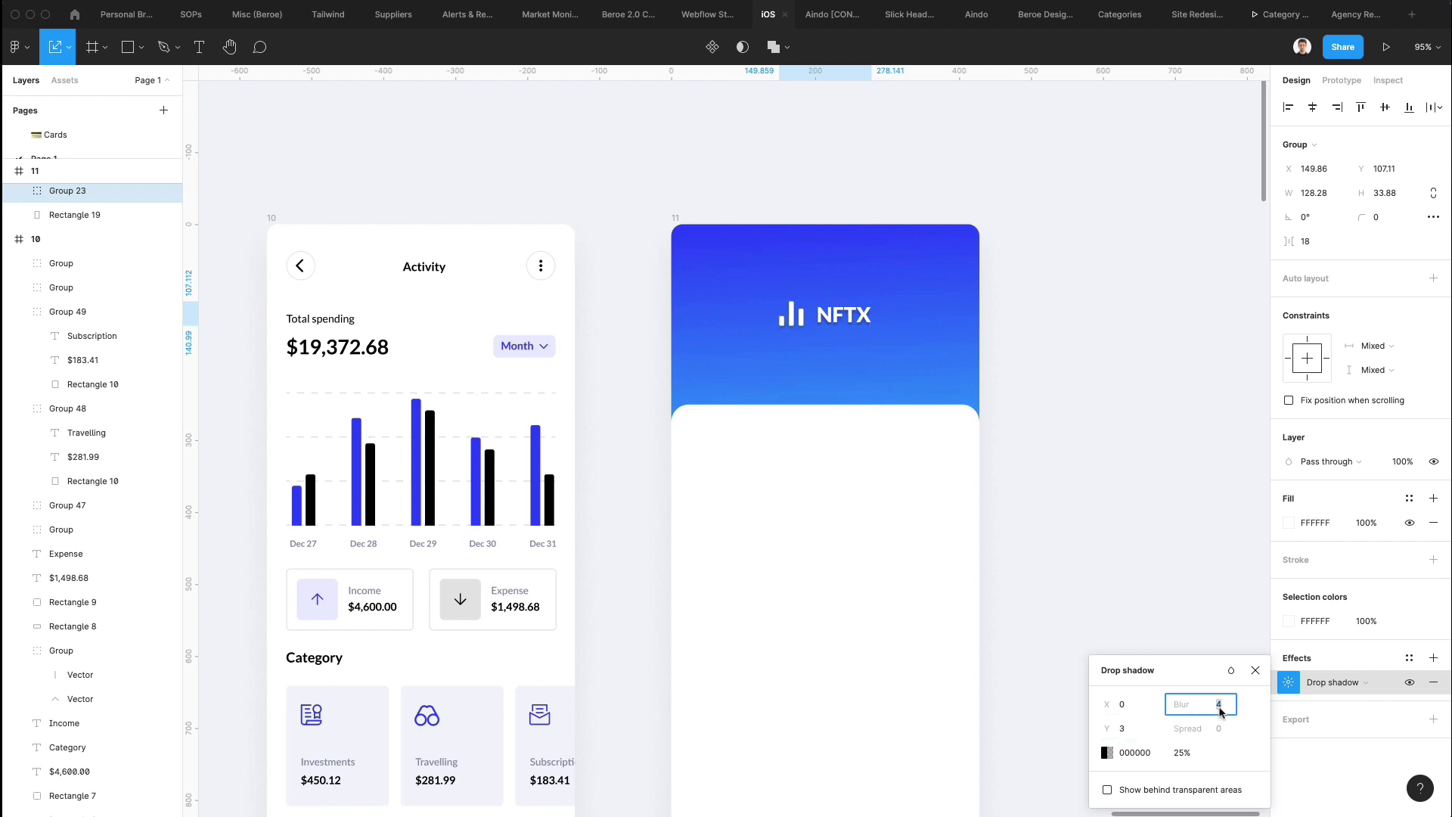
{"action": "left_click", "coordinate": [1186, 752]}
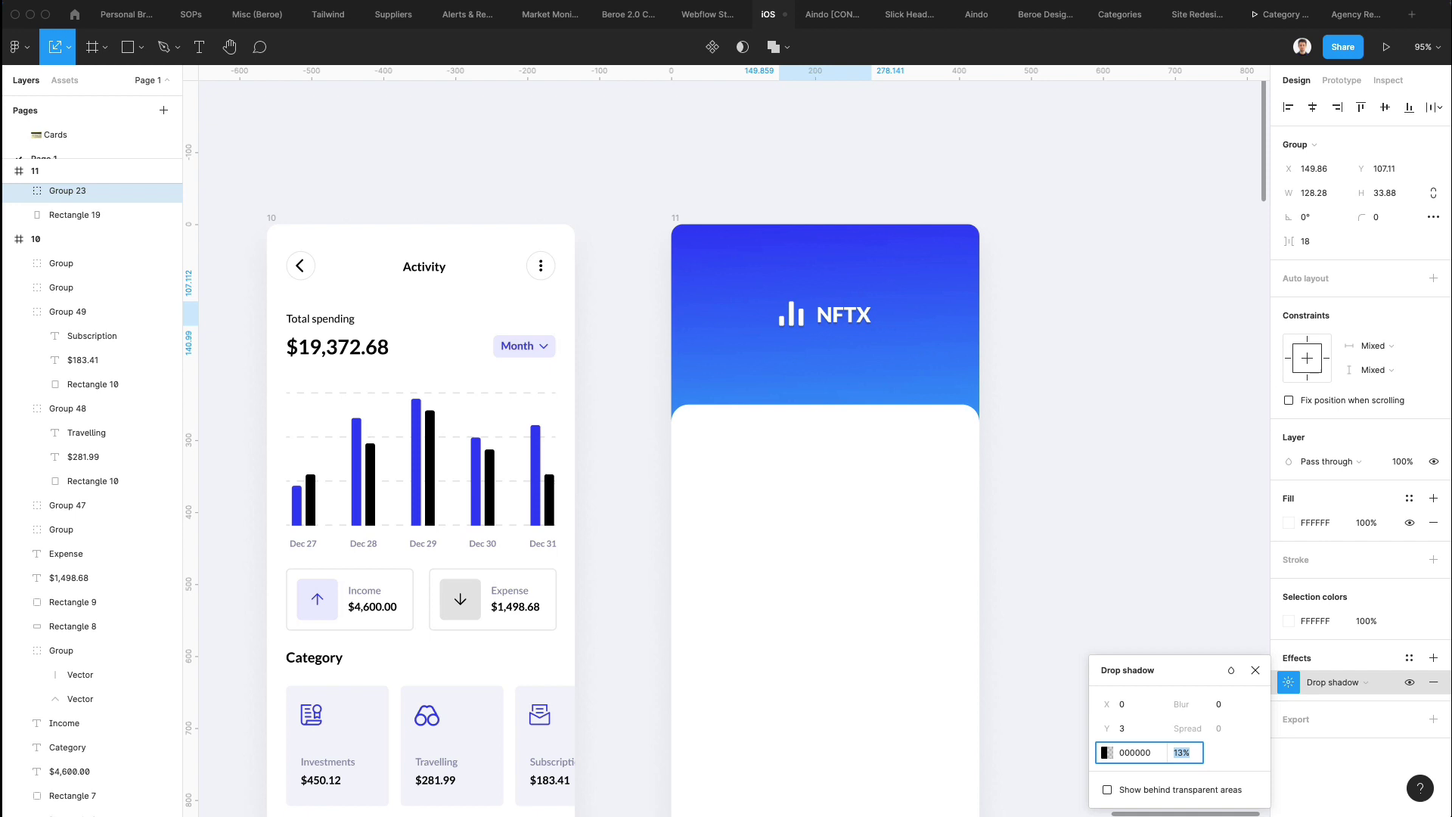
{"action": "left_click", "coordinate": [1070, 493]}
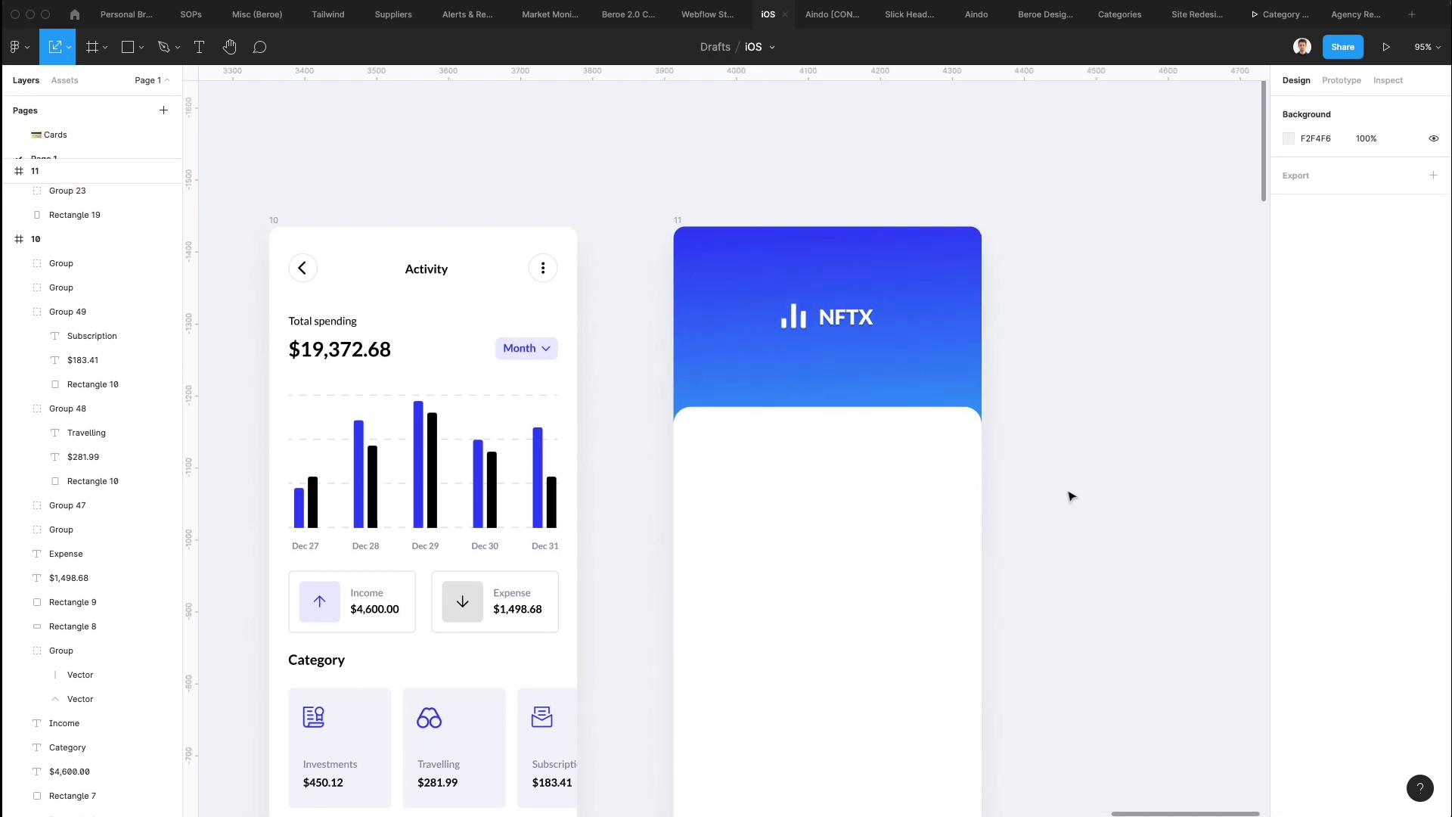
Select the white card in frame 11 and bring up its actions menu
{"action": "scroll", "coordinate": [1059, 493], "scroll_direction": "down", "scroll_amount": 1}
{"action": "left_click", "coordinate": [924, 418]}
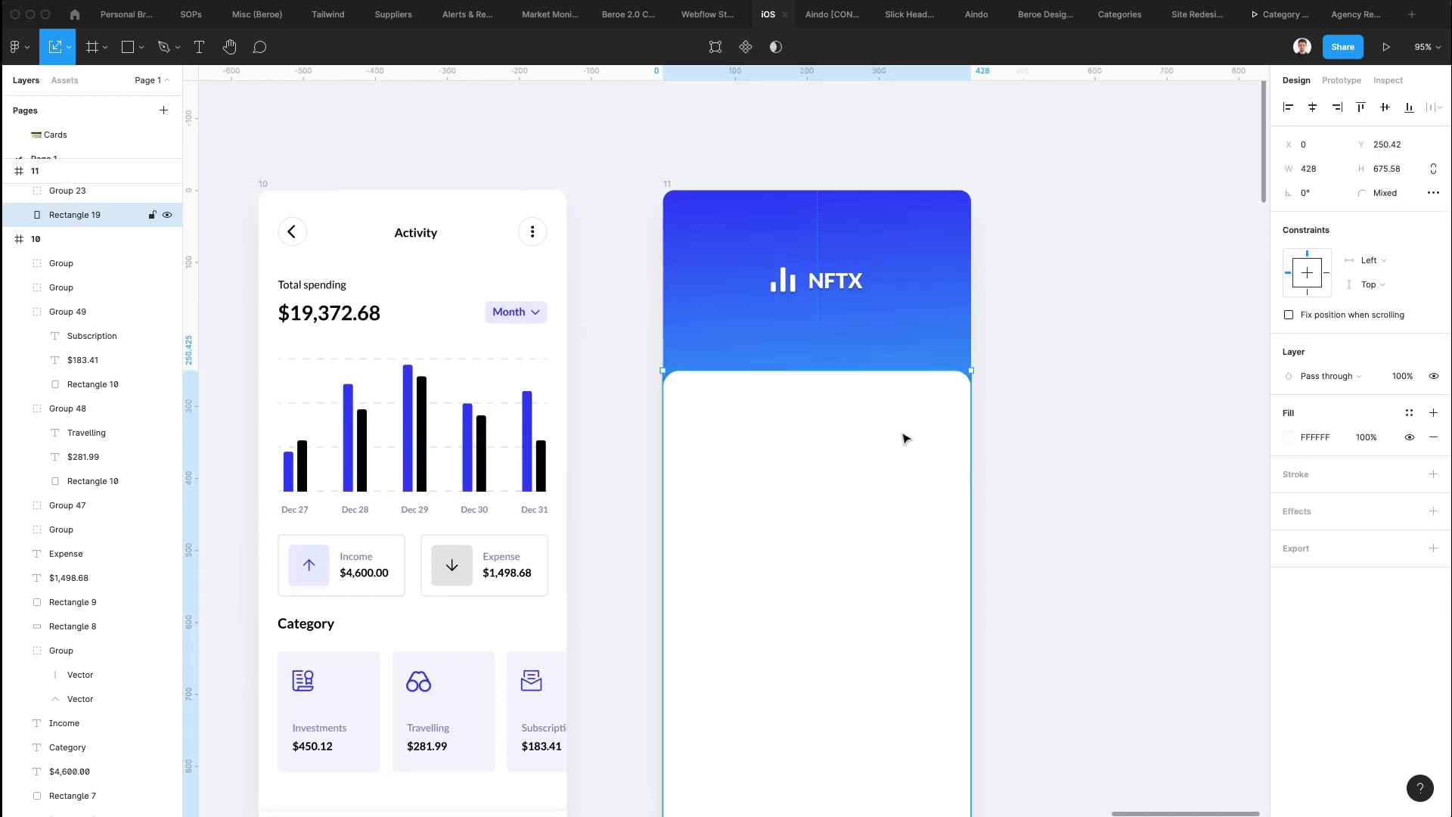
{"action": "right_click", "coordinate": [905, 439]}
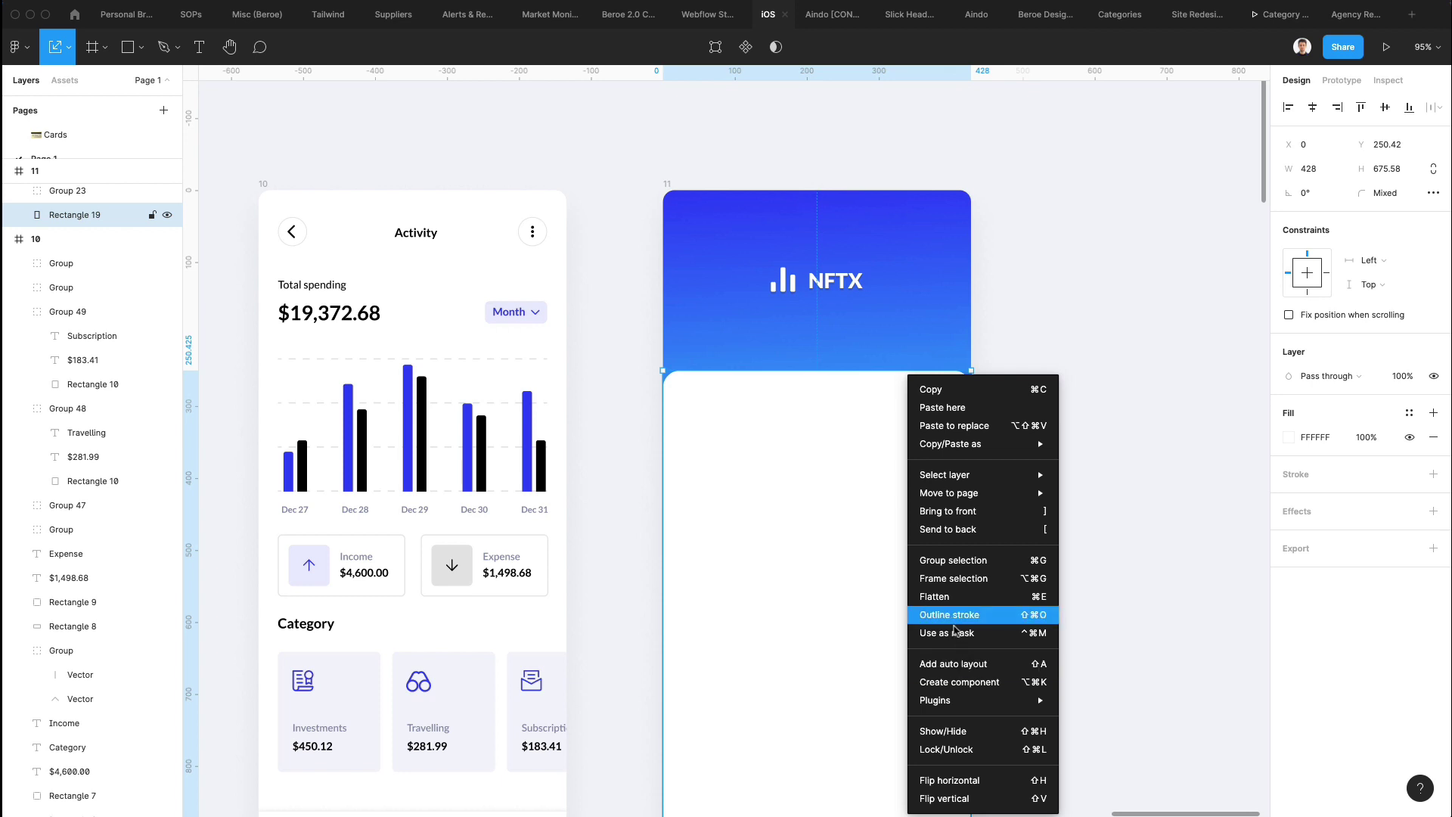
Lock the white card in frame 11 so it can't move
{"action": "left_click", "coordinate": [936, 749]}
{"action": "scroll", "coordinate": [763, 477], "scroll_direction": "down", "scroll_amount": 2}
{"action": "left_click", "coordinate": [950, 415]}
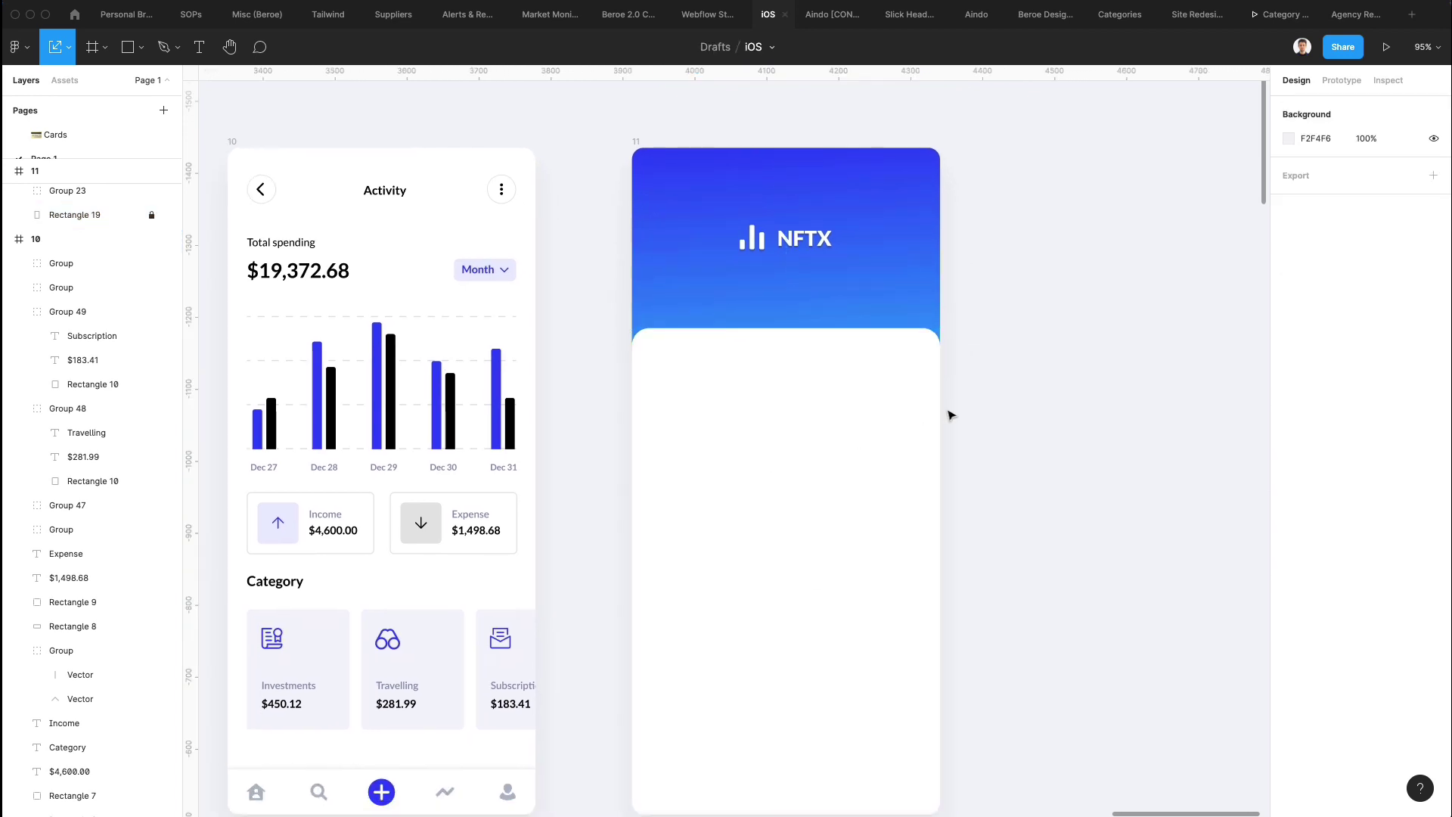
{"action": "scroll", "coordinate": [950, 415], "scroll_direction": "down", "scroll_amount": 2}
{"action": "scroll", "coordinate": [815, 360], "scroll_direction": "down", "scroll_amount": 2}
Copy the $19,372.68 text onto the white card and retype it as 'Sign into your account'
{"action": "left_click", "coordinate": [302, 239]}
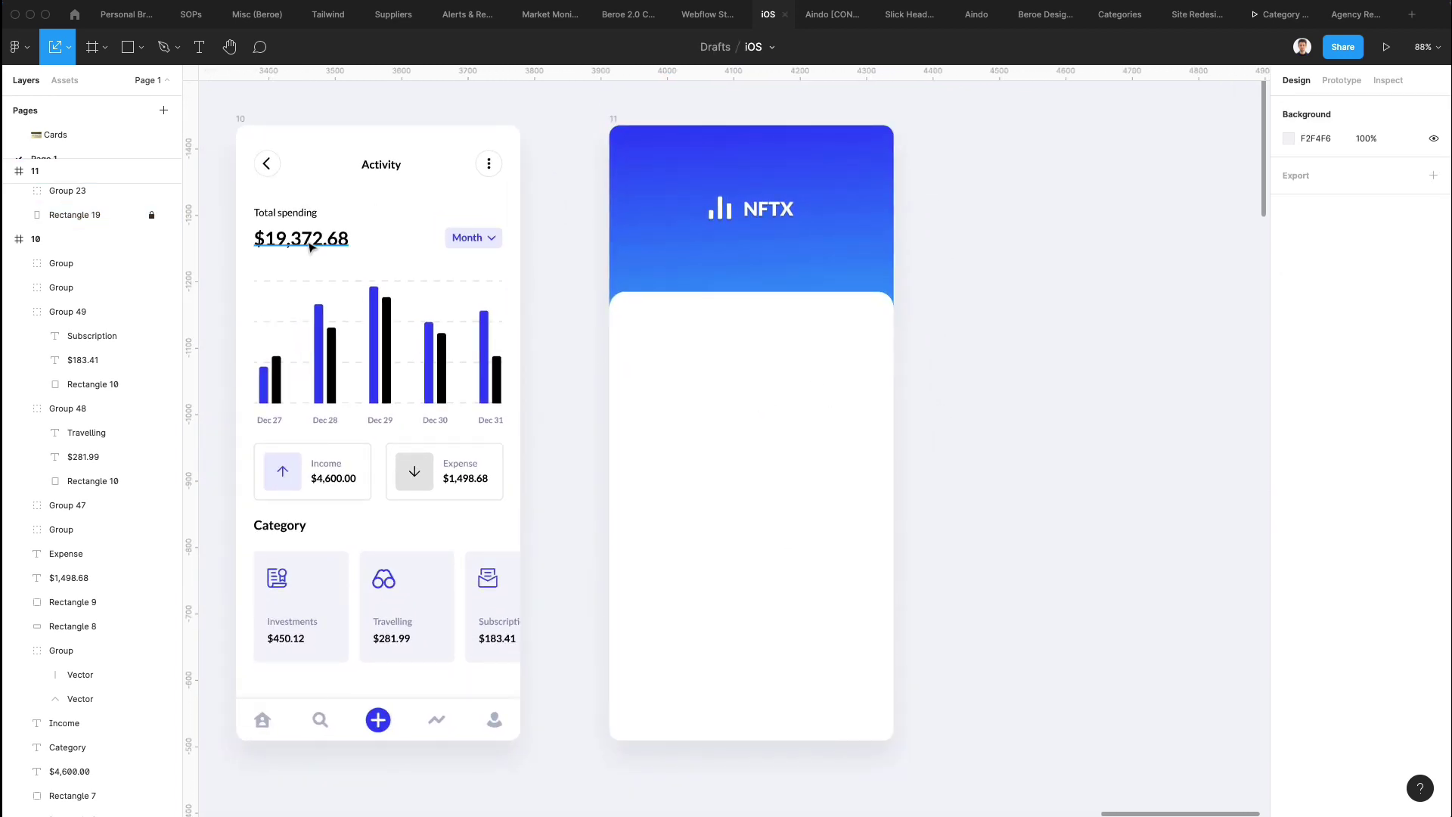
{"action": "key", "text": "ctrl+d"}
{"action": "left_click_drag", "start_coordinate": [798, 300], "coordinate": [745, 346]}
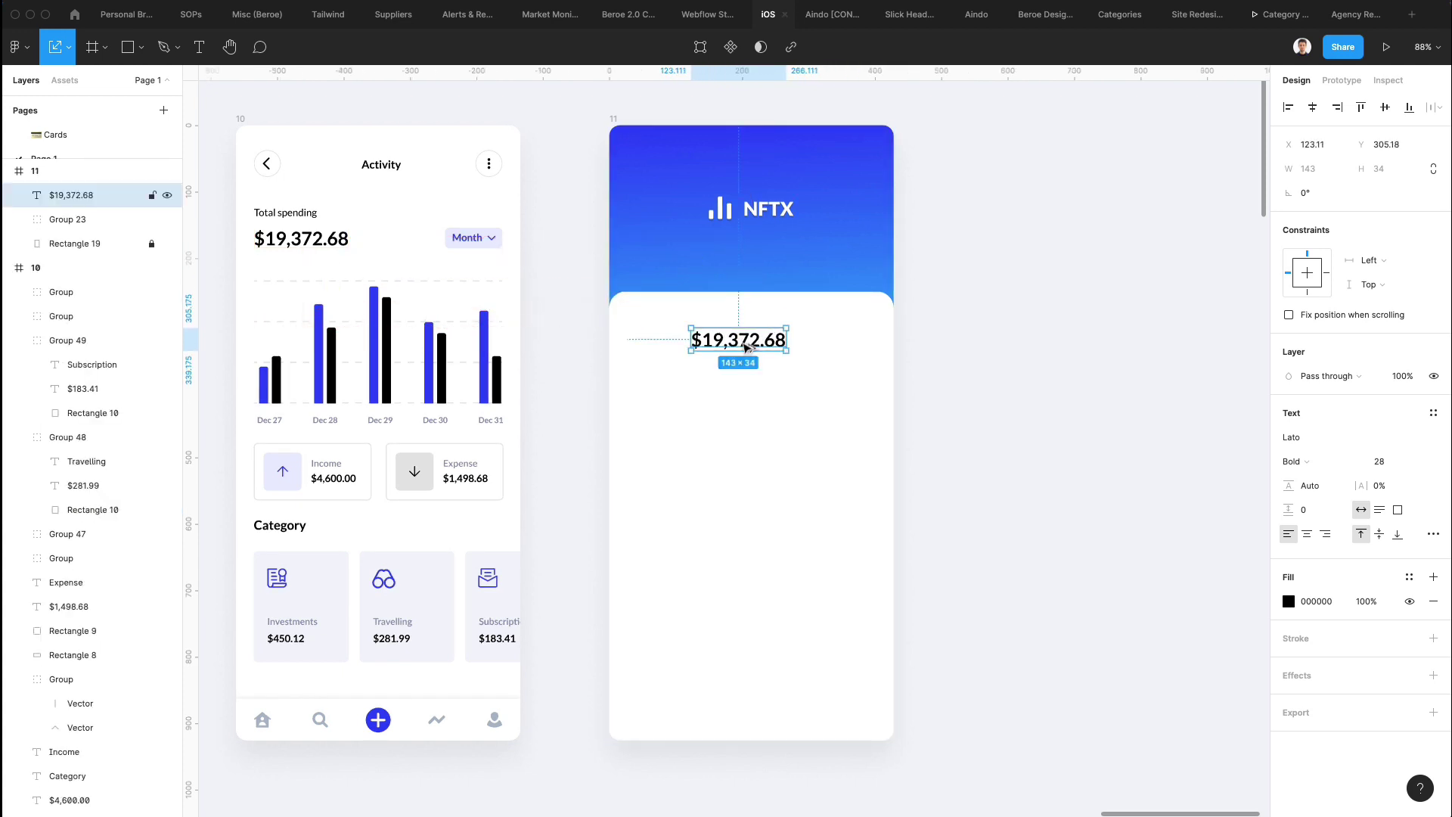
{"action": "left_click", "coordinate": [1313, 107]}
{"action": "double_click", "coordinate": [751, 345]}
{"action": "type", "text": "Sign into"}
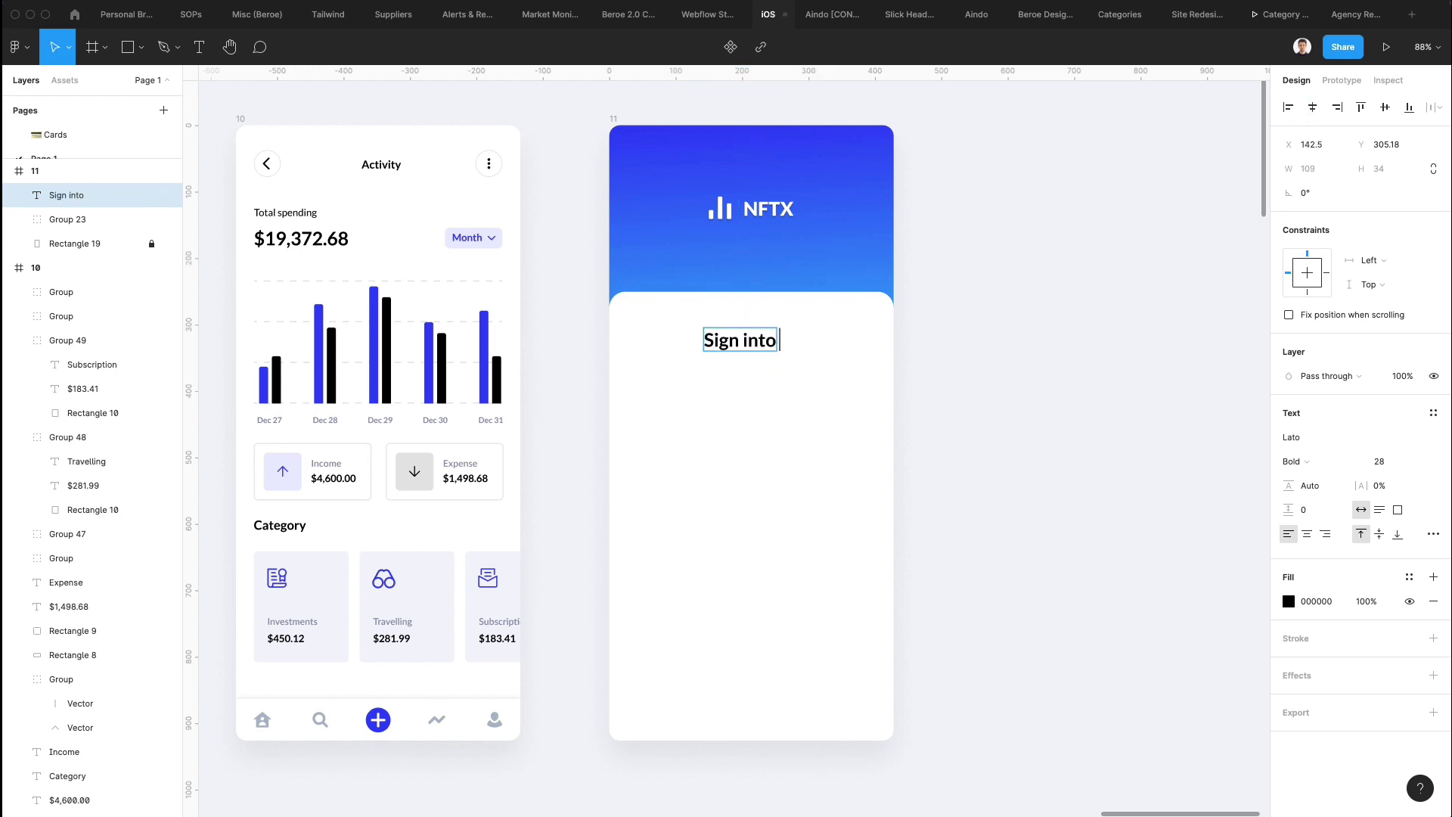
{"action": "key", "text": "Left"}
{"action": "key", "text": "BackSpace"}
{"action": "type", "text": "your account"}
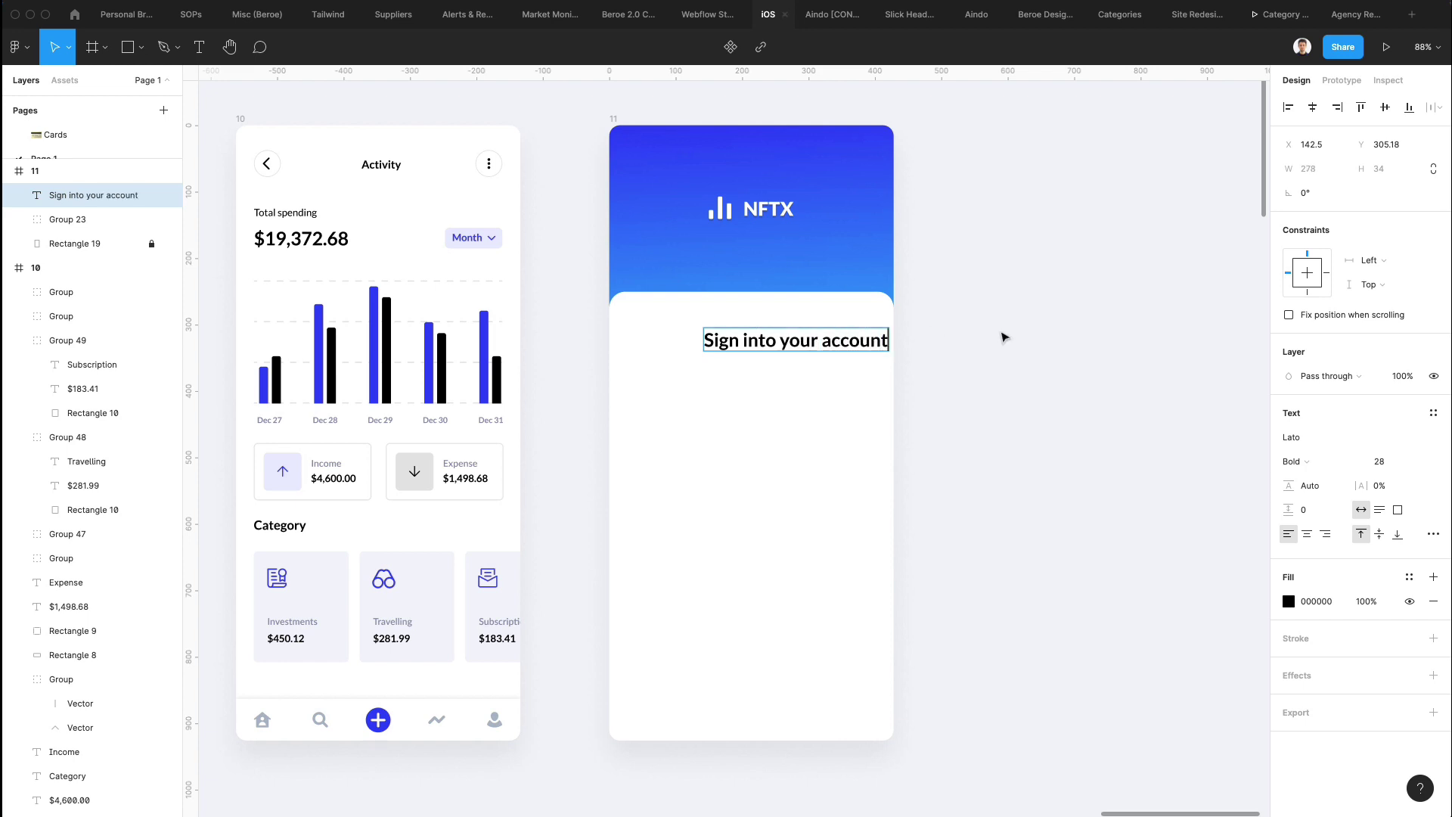
{"action": "key", "text": "Escape"}
Centre the heading horizontally, set it to Lato Heavy, and move it 2 px down
{"action": "left_click", "coordinate": [1313, 107]}
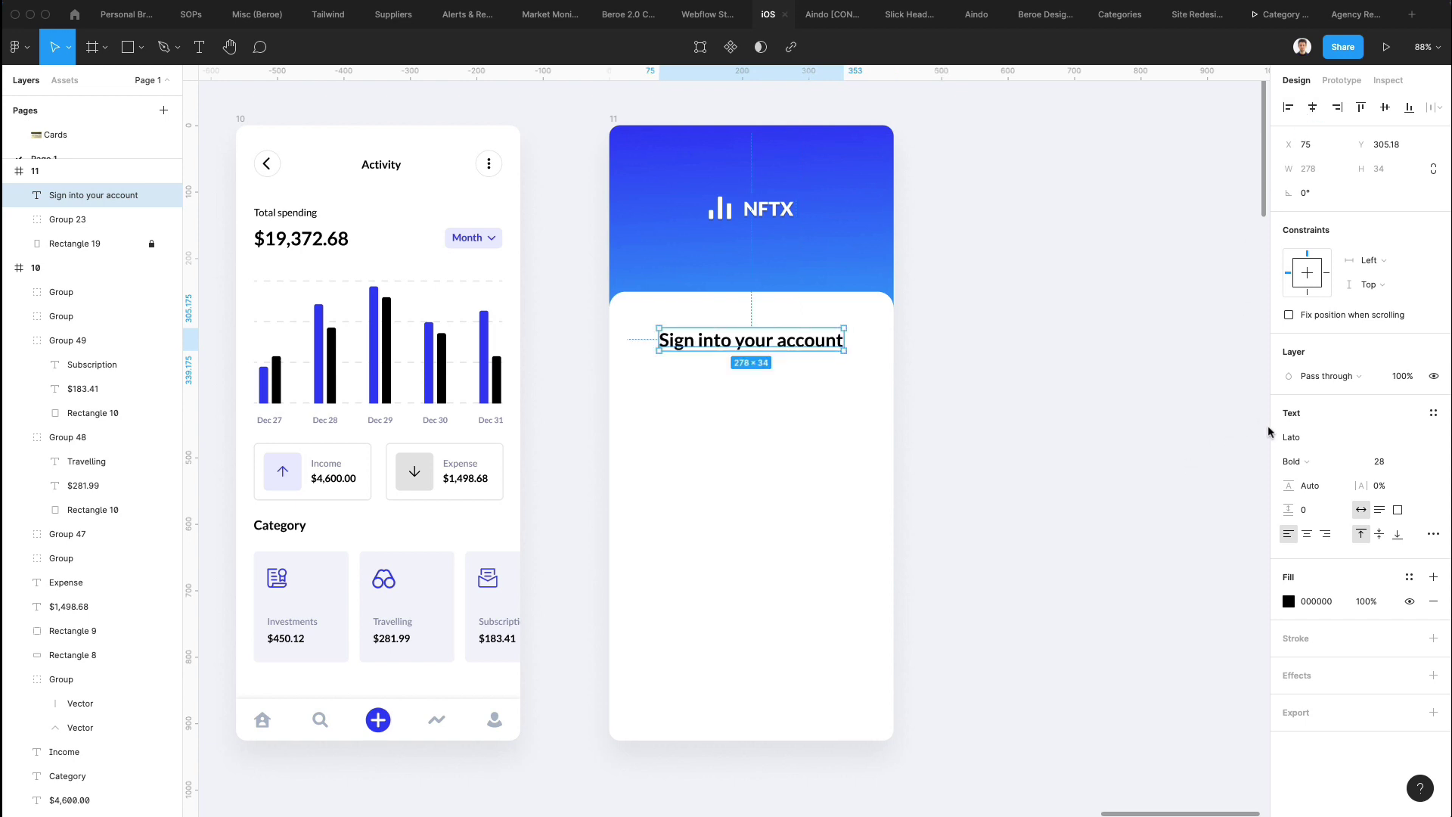
{"action": "left_click", "coordinate": [1295, 462]}
{"action": "left_click", "coordinate": [1329, 486]}
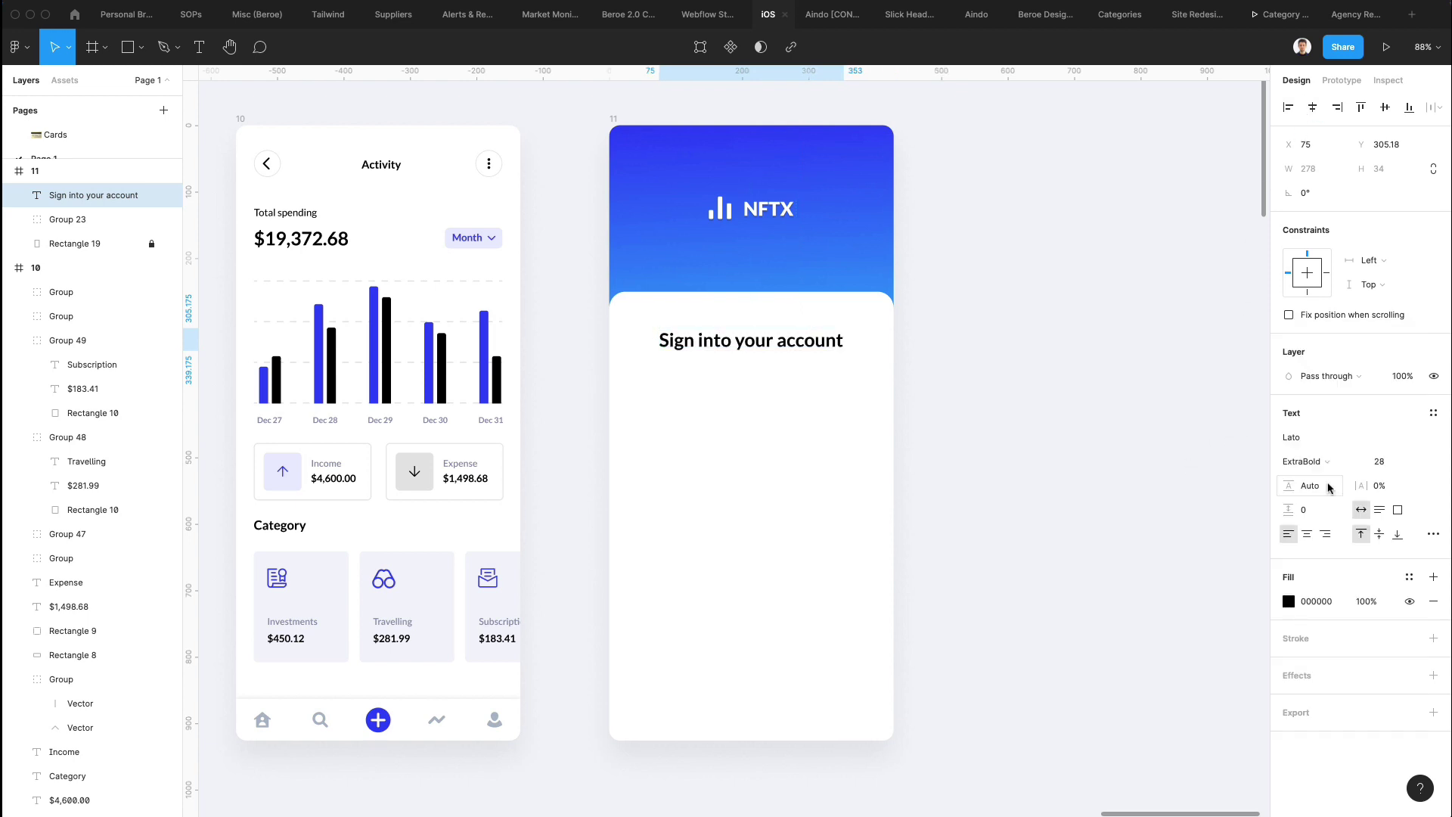
{"action": "left_click", "coordinate": [1302, 461]}
{"action": "left_click", "coordinate": [1331, 486]}
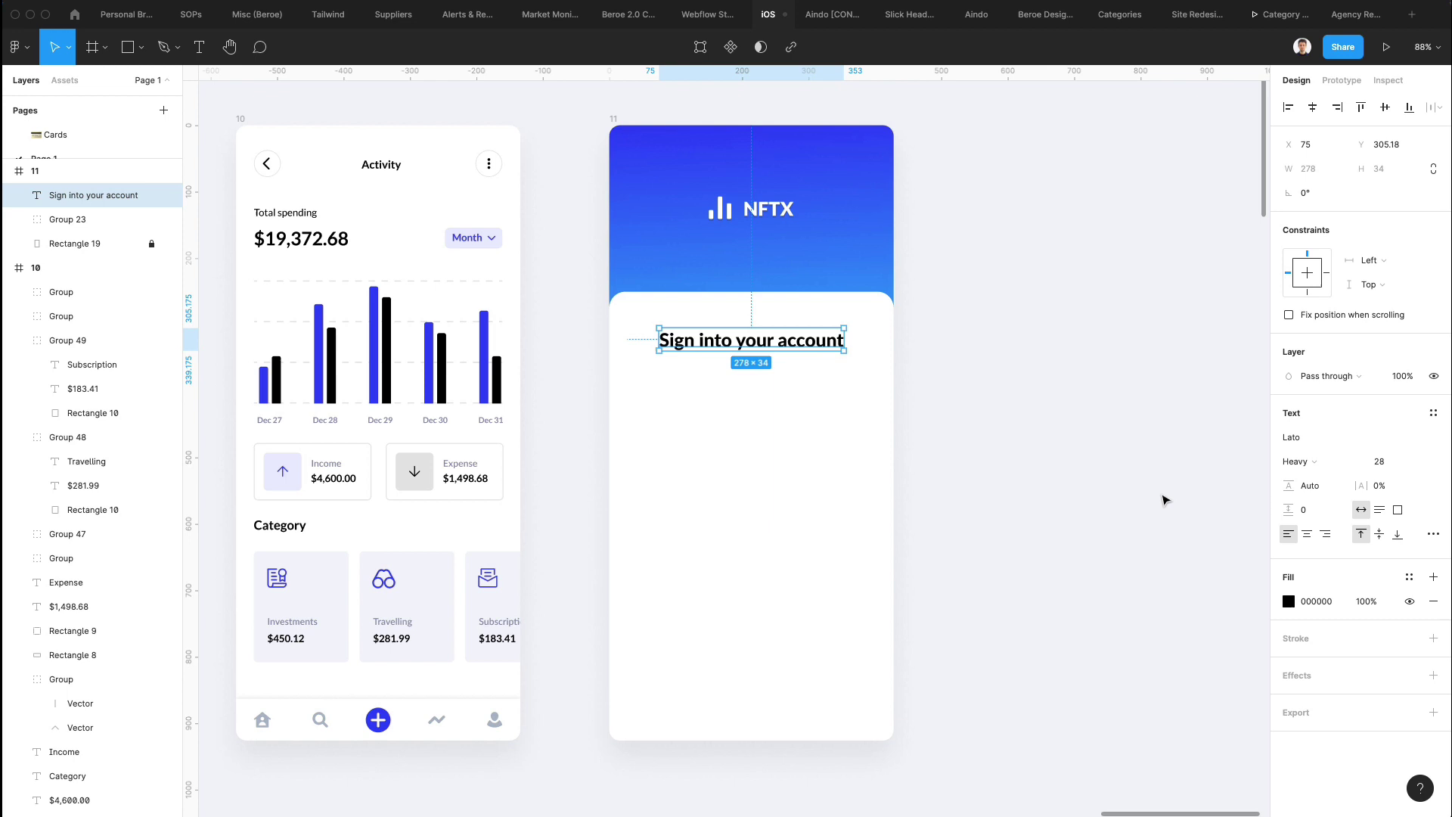
{"action": "left_click", "coordinate": [1165, 492]}
{"action": "left_click", "coordinate": [749, 340]}
{"action": "left_click_drag", "start_coordinate": [786, 336], "coordinate": [785, 336]}
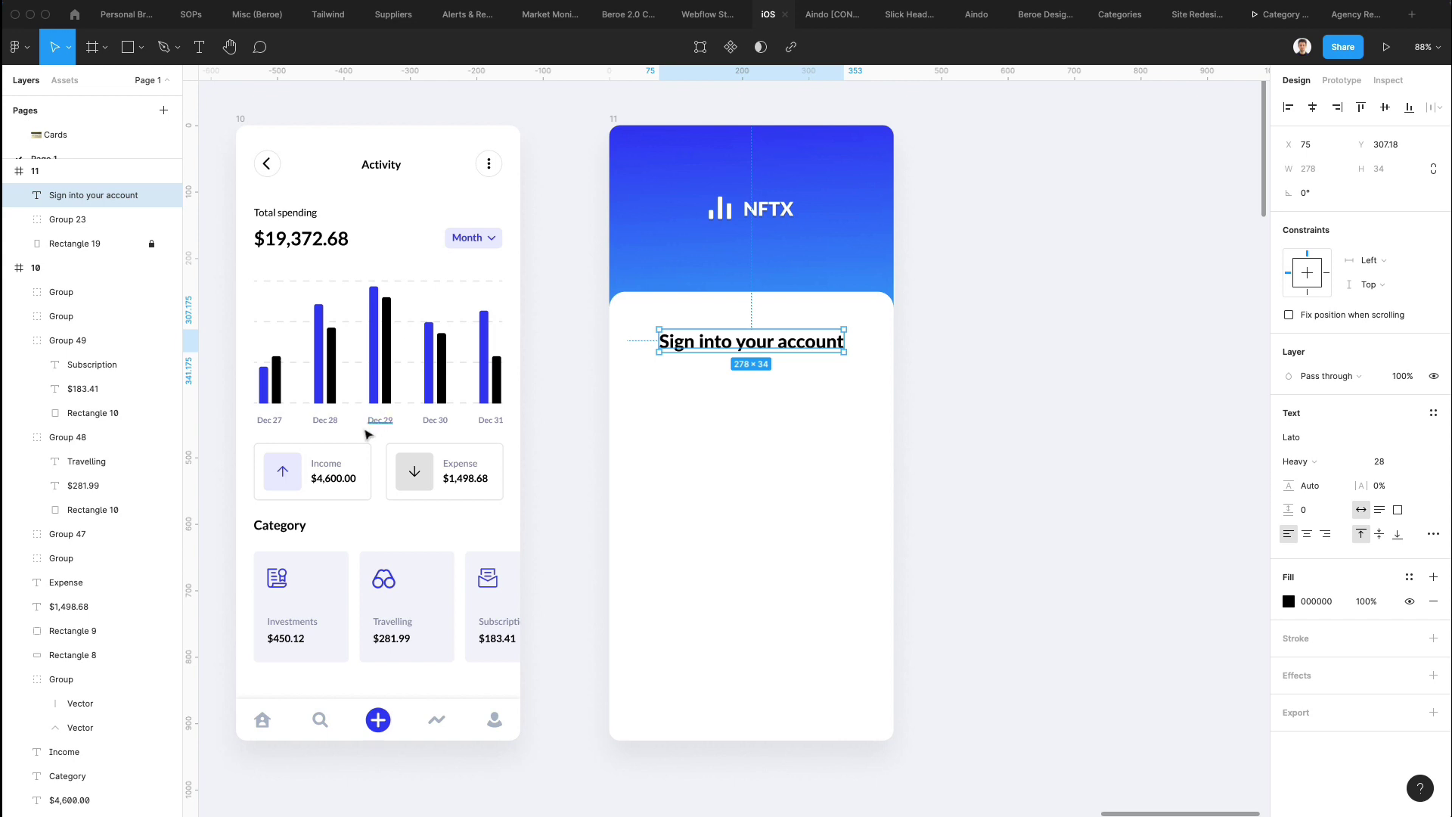
Copy the Income label under the heading, reword it 'Enter your details to proceed further', and centre it
{"action": "left_click_drag", "start_coordinate": [333, 468], "coordinate": [688, 388]}
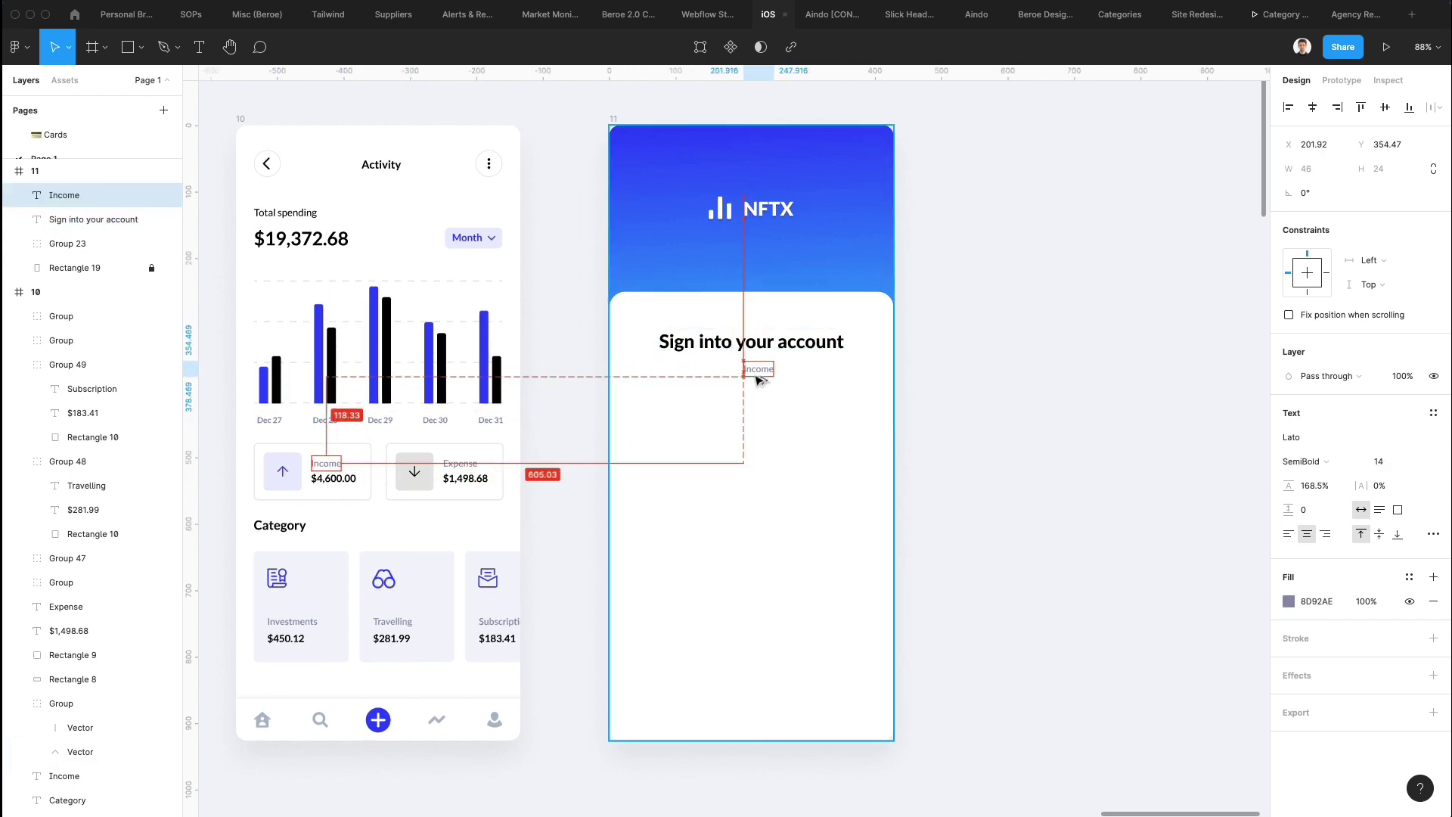
{"action": "left_click_drag", "start_coordinate": [759, 380], "coordinate": [747, 374]}
{"action": "double_click", "coordinate": [746, 373]}
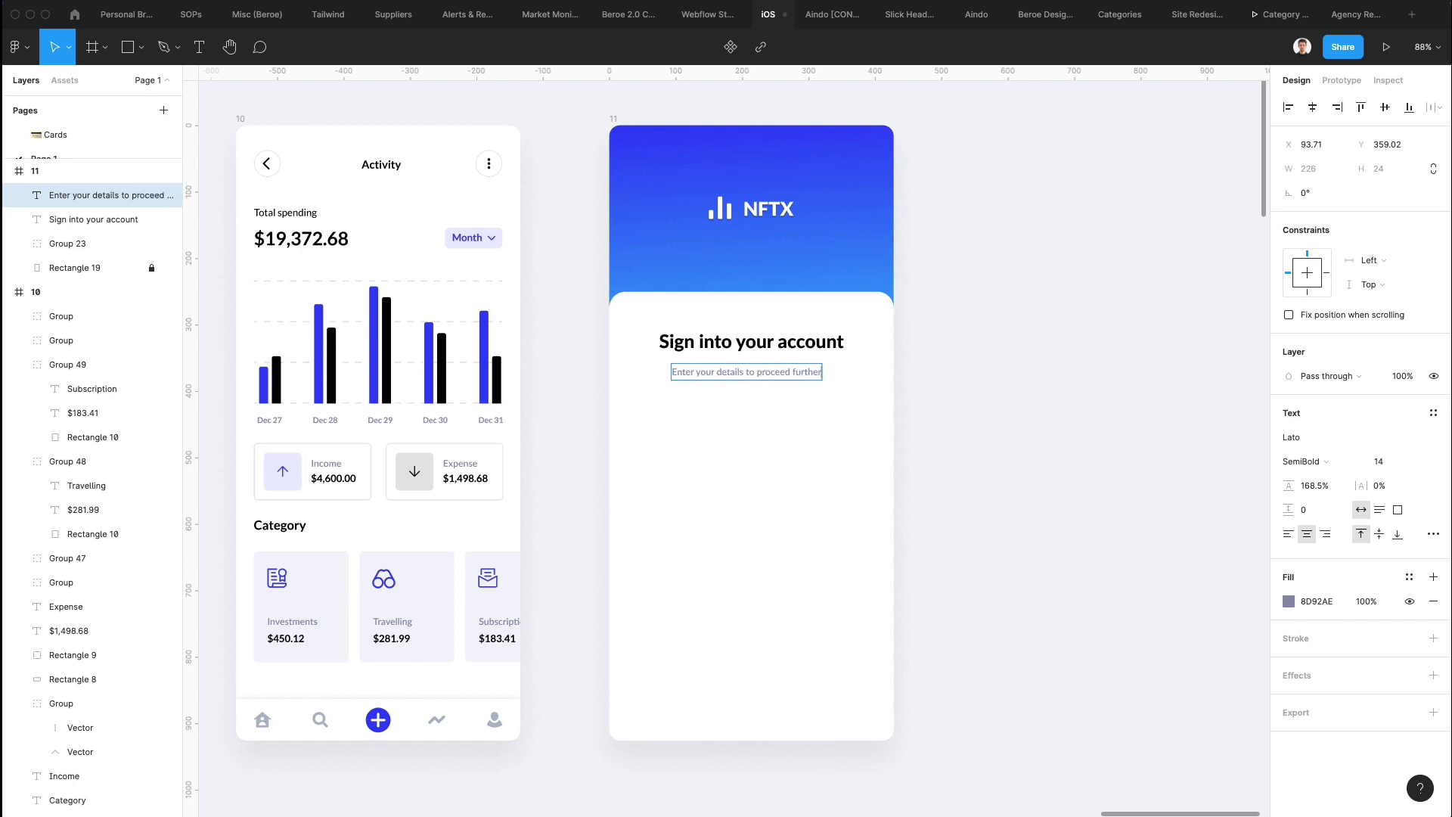
{"action": "left_click", "coordinate": [1313, 107]}
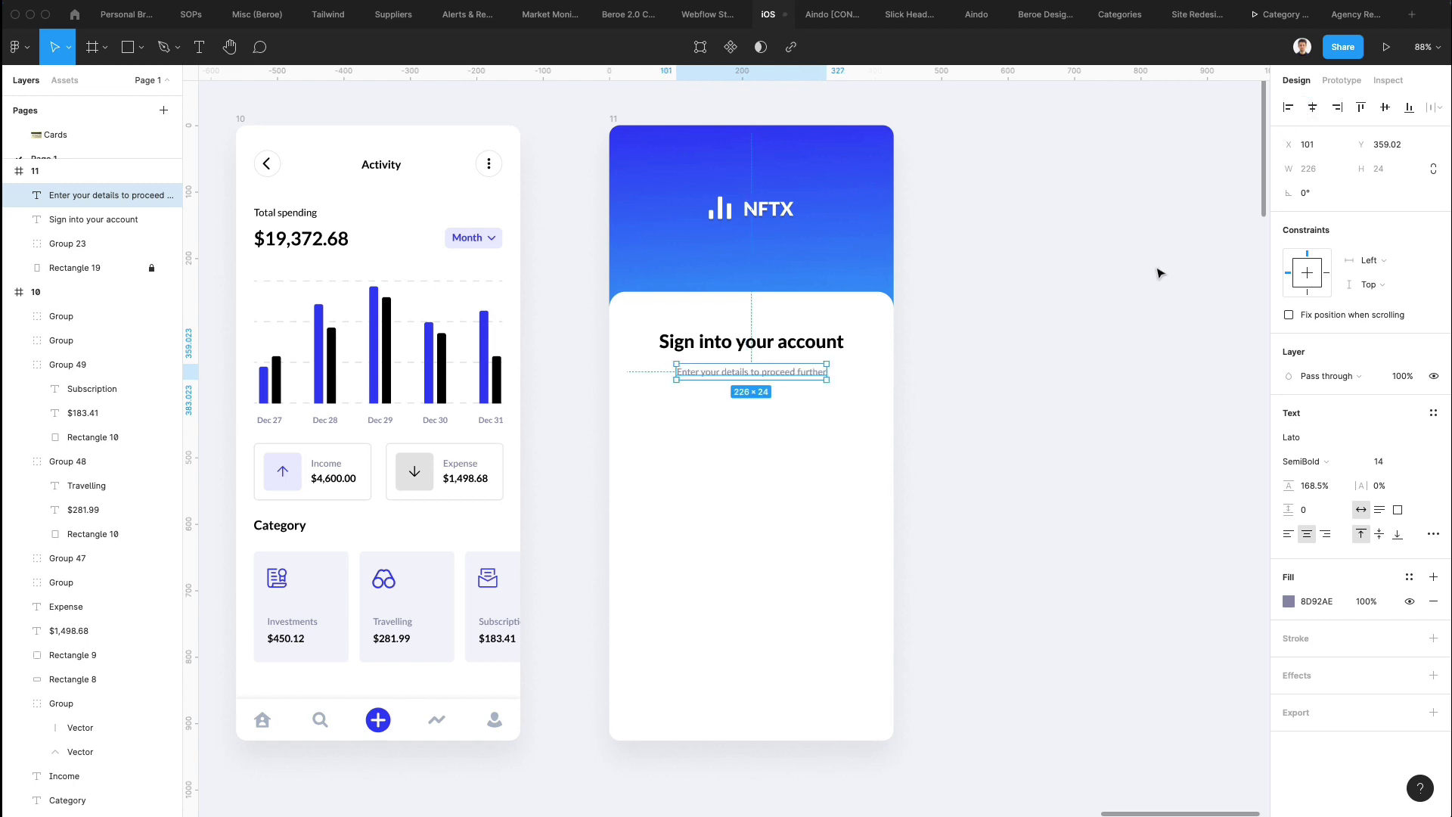
{"action": "left_click", "coordinate": [754, 343]}
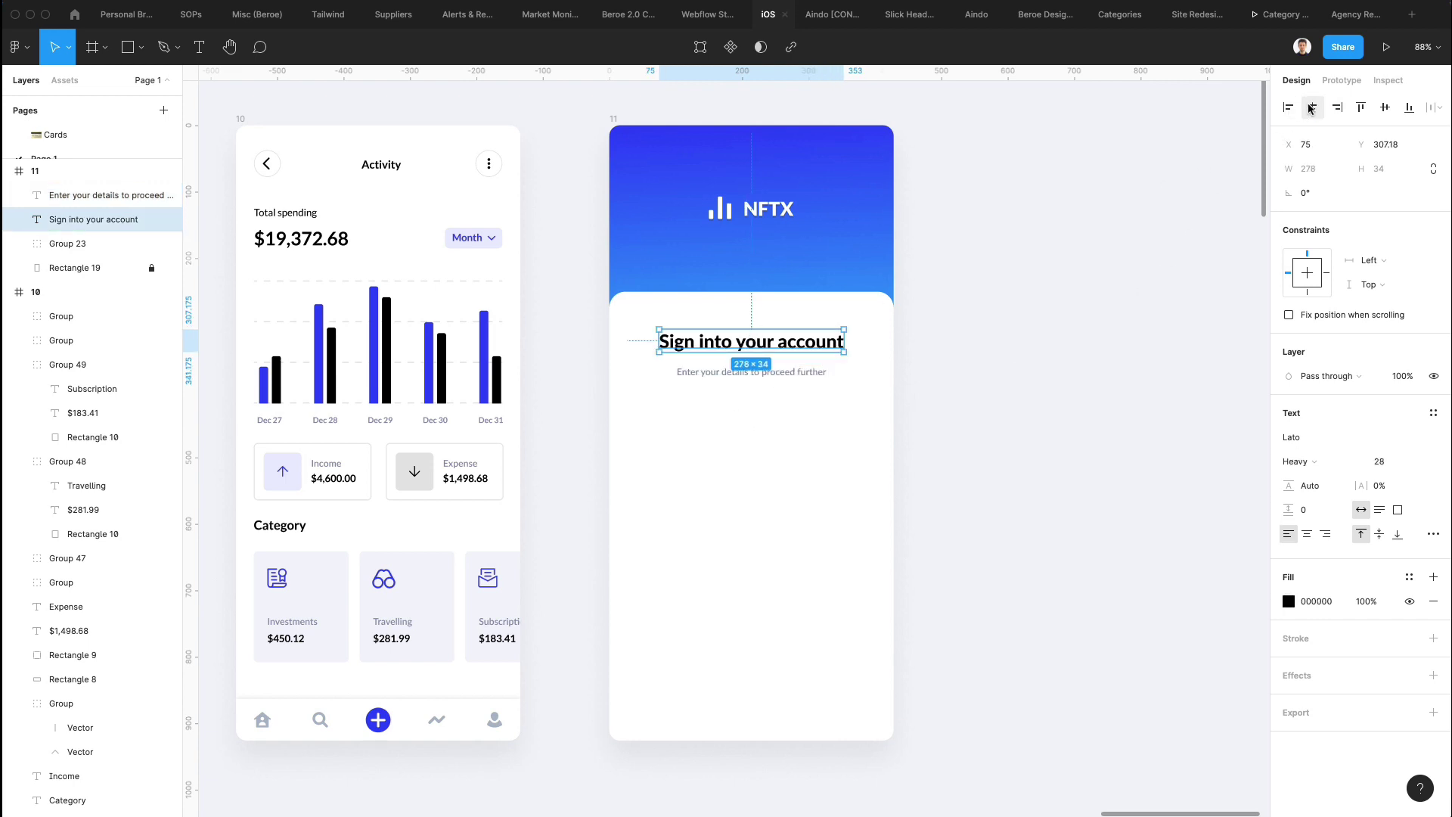
{"action": "left_click", "coordinate": [806, 369]}
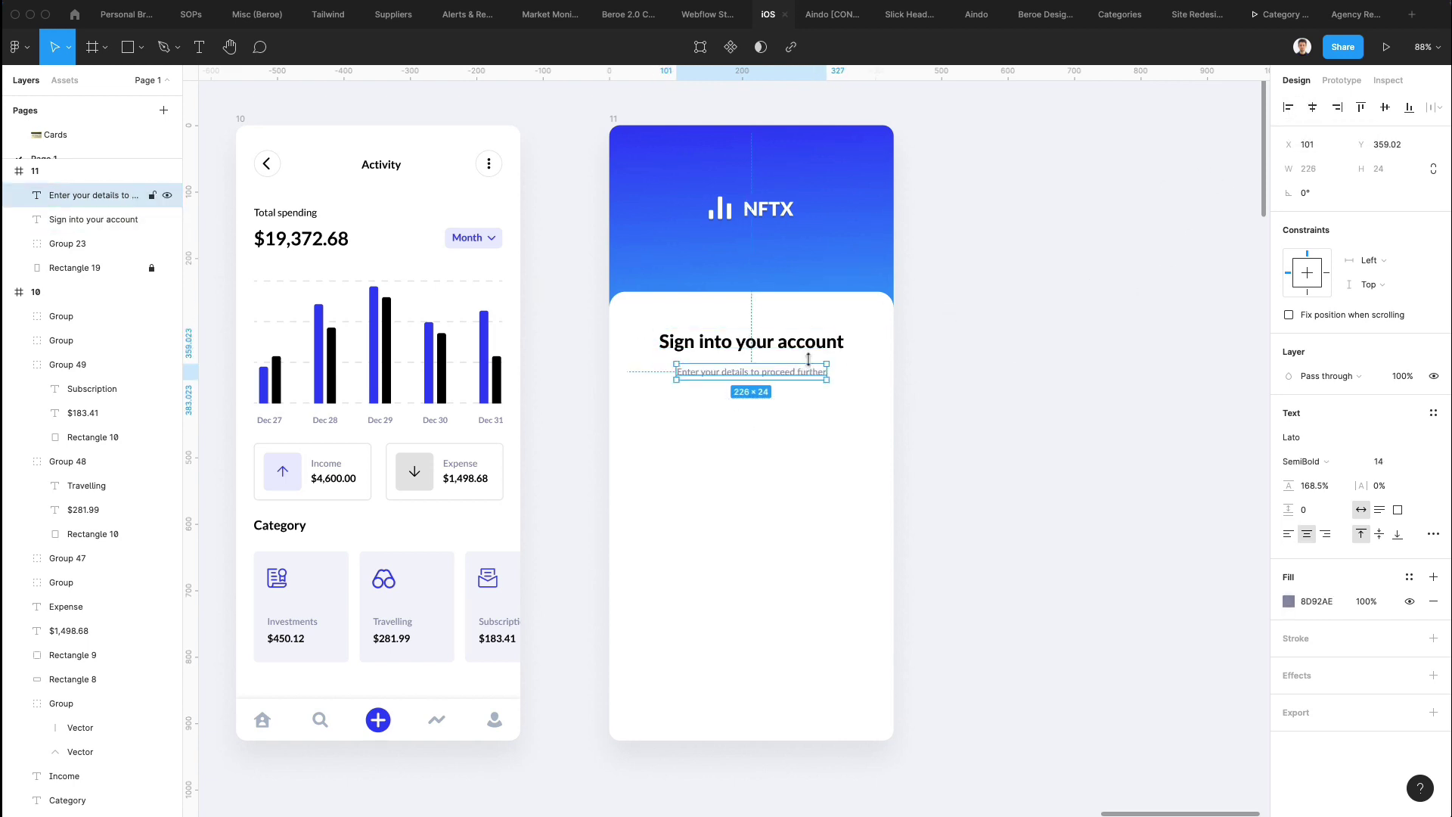
{"action": "left_click", "coordinate": [889, 408]}
Select the Email label with its input field on the card screen
{"action": "scroll", "coordinate": [889, 408], "scroll_direction": "down", "scroll_amount": 3}
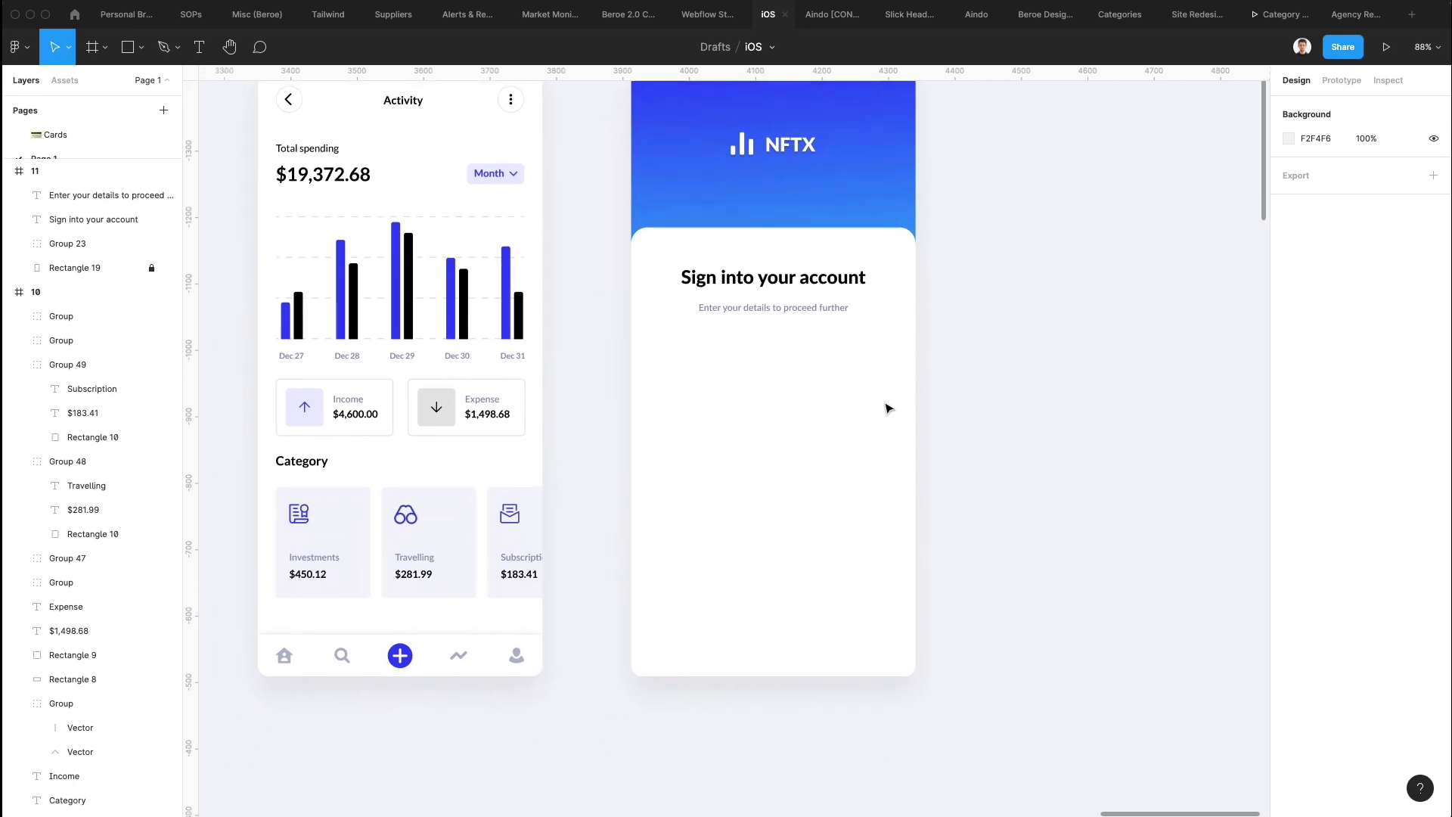
{"action": "scroll", "coordinate": [889, 408], "scroll_direction": "left", "scroll_amount": 5}
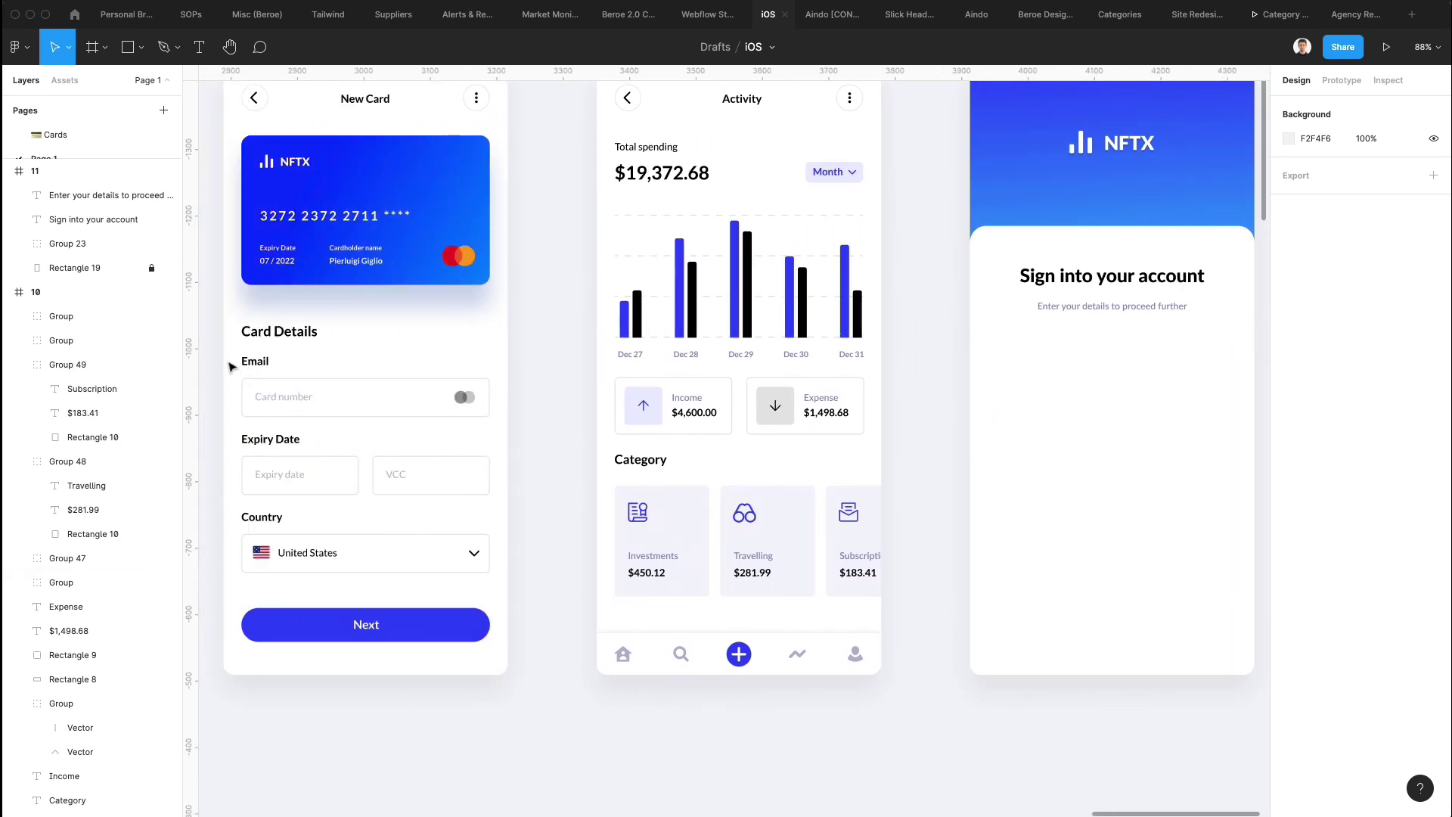
{"action": "left_click", "coordinate": [246, 362]}
{"action": "left_click_drag", "start_coordinate": [488, 418], "coordinate": [237, 356]}
{"action": "scroll", "coordinate": [392, 425], "scroll_direction": "left", "scroll_amount": 10}
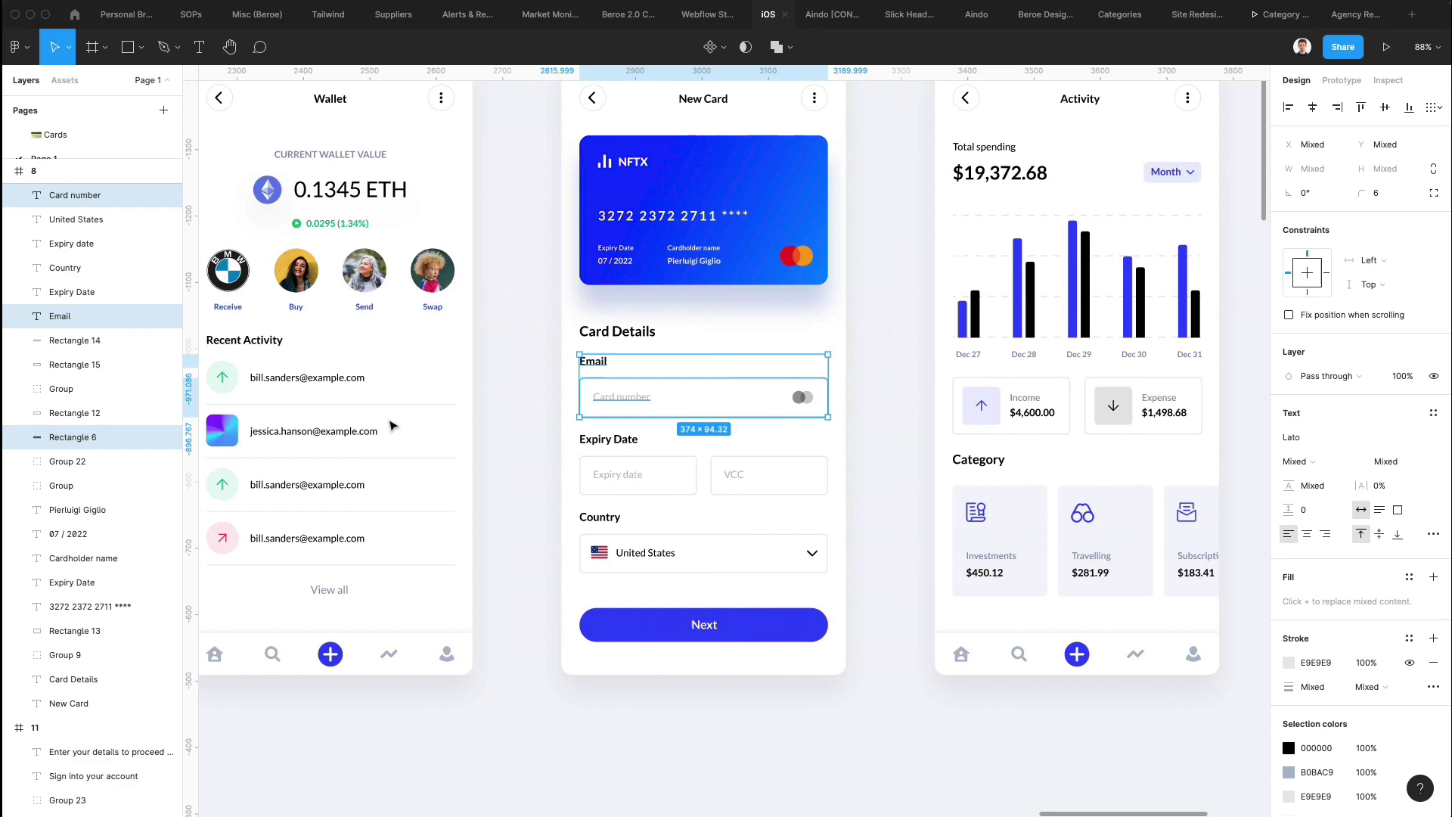
{"action": "scroll", "coordinate": [392, 425], "scroll_direction": "left", "scroll_amount": 10}
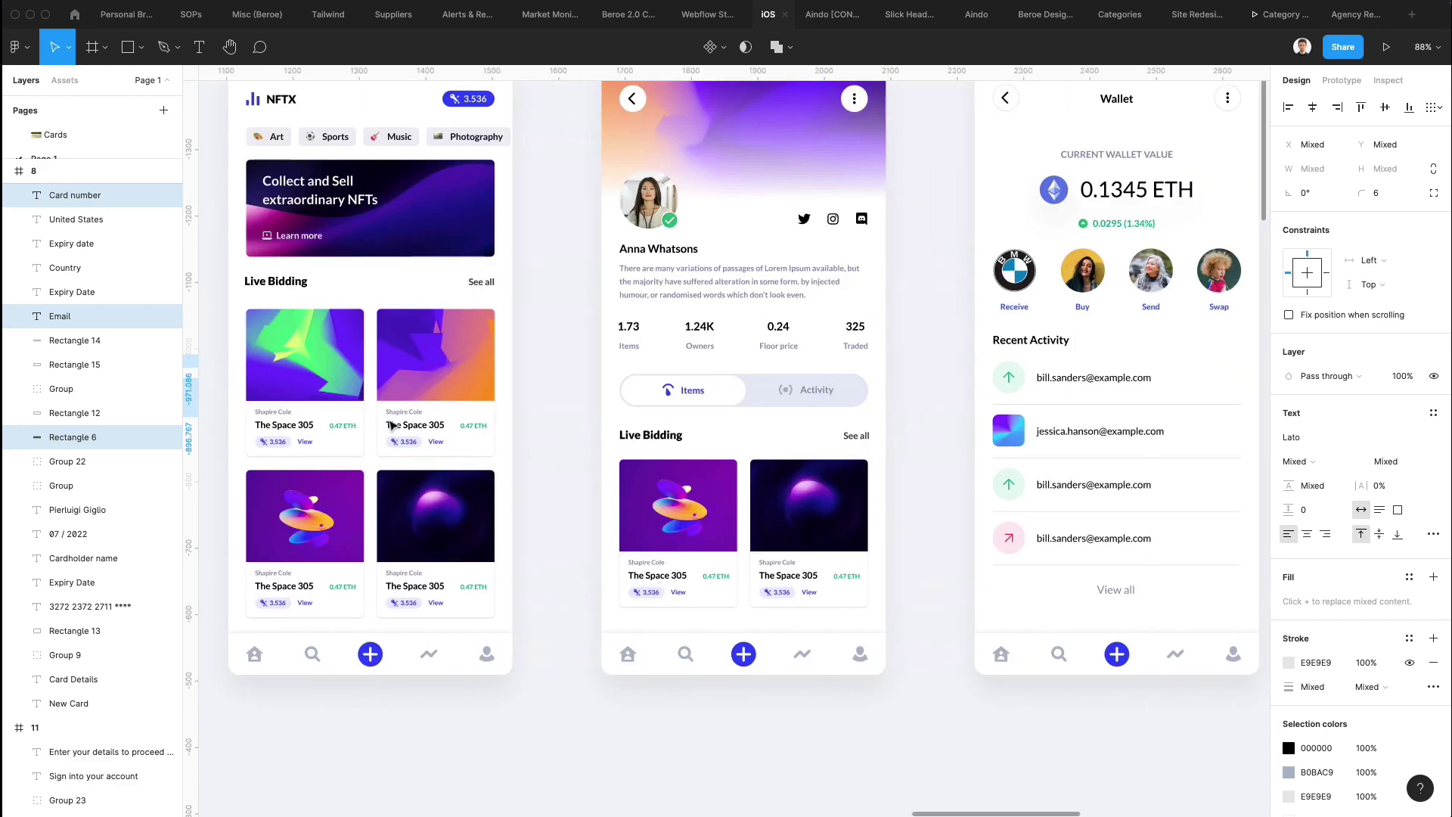
{"action": "scroll", "coordinate": [392, 425], "scroll_direction": "right", "scroll_amount": 5}
{"action": "scroll", "coordinate": [393, 425], "scroll_direction": "down", "scroll_amount": 10}
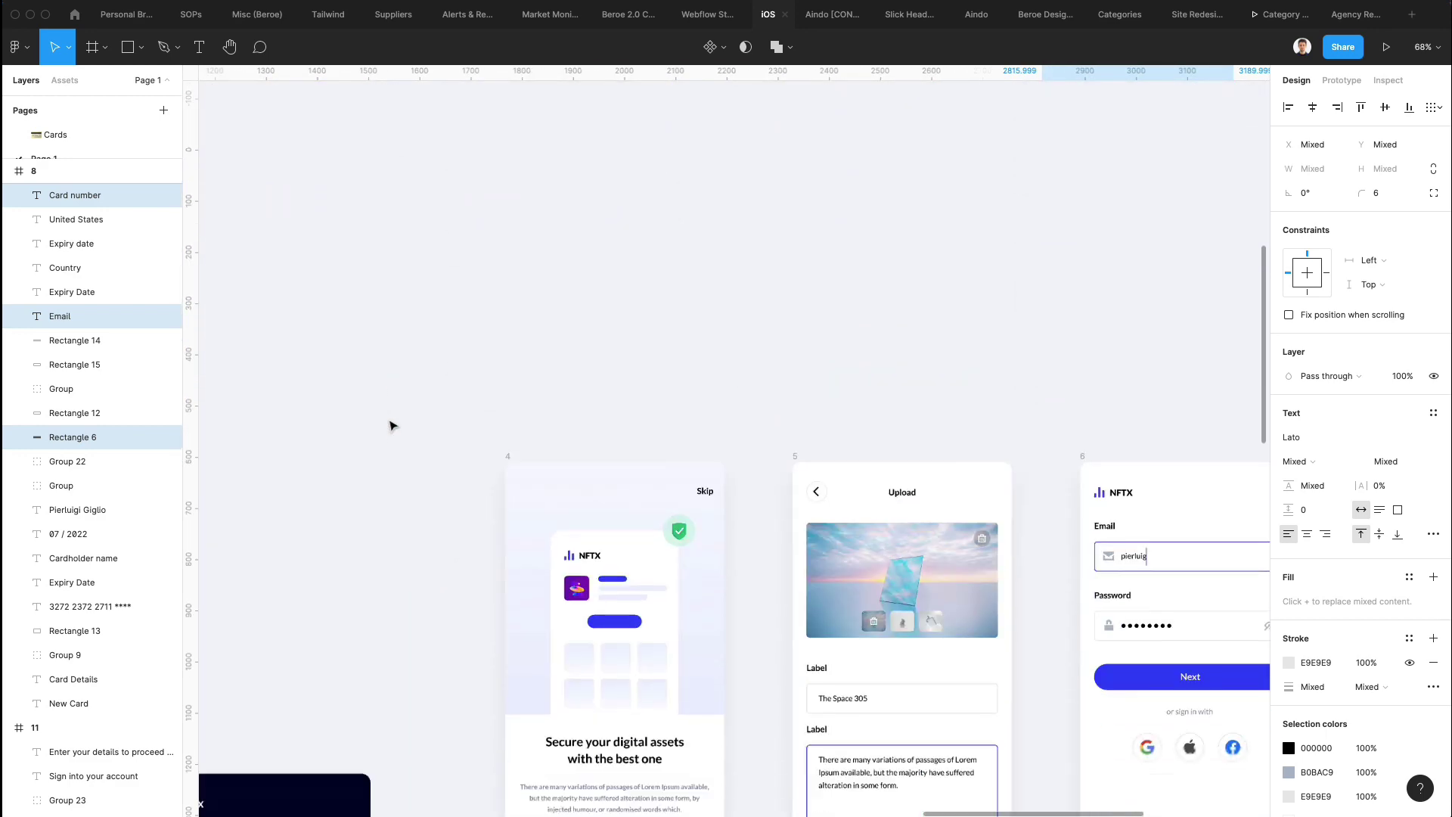
{"action": "scroll", "coordinate": [393, 425], "scroll_direction": "right", "scroll_amount": 5}
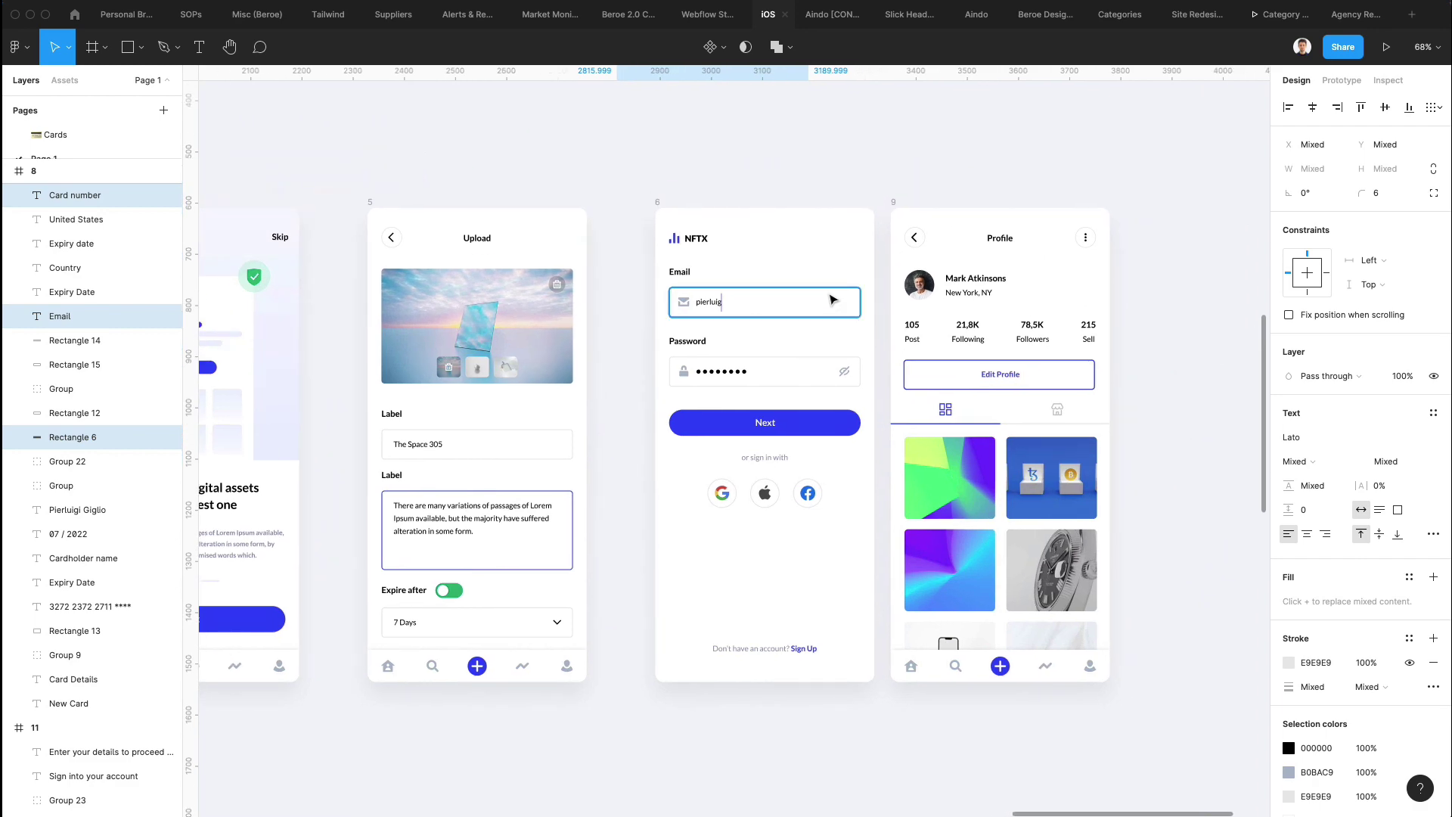
{"action": "scroll", "coordinate": [832, 301], "scroll_direction": "up", "scroll_amount": 3}
Select the login screen's Email and Password fields, Next button and social icons and bring them into frame 11
{"action": "left_click_drag", "start_coordinate": [592, 256], "coordinate": [884, 484]}
{"action": "left_click_drag", "start_coordinate": [588, 544], "coordinate": [874, 620]}
{"action": "scroll", "coordinate": [859, 467], "scroll_direction": "down", "scroll_amount": 2}
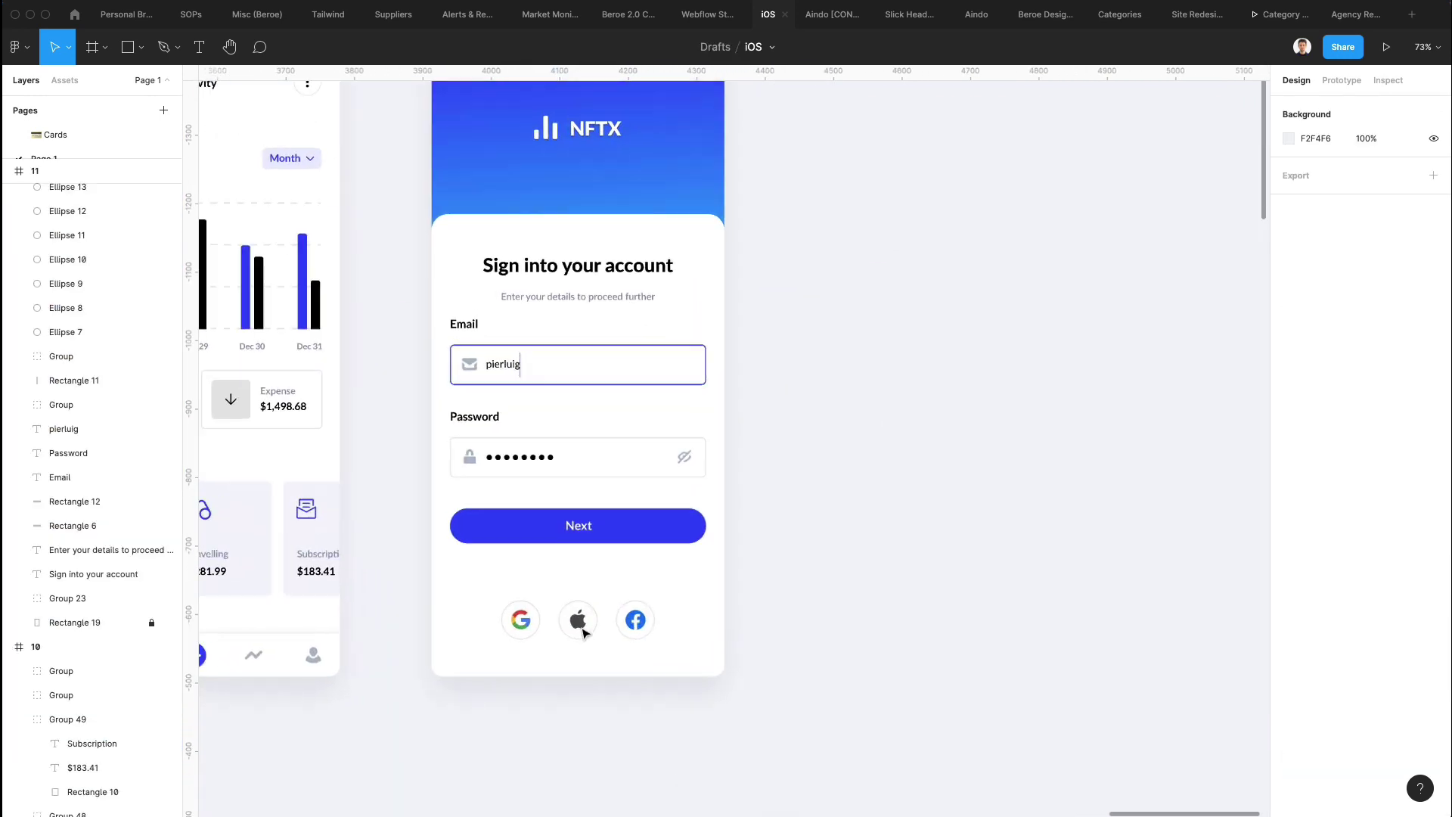
{"action": "scroll", "coordinate": [544, 598], "scroll_direction": "up", "scroll_amount": 5}
{"action": "scroll", "coordinate": [545, 600], "scroll_direction": "up", "scroll_amount": 3}
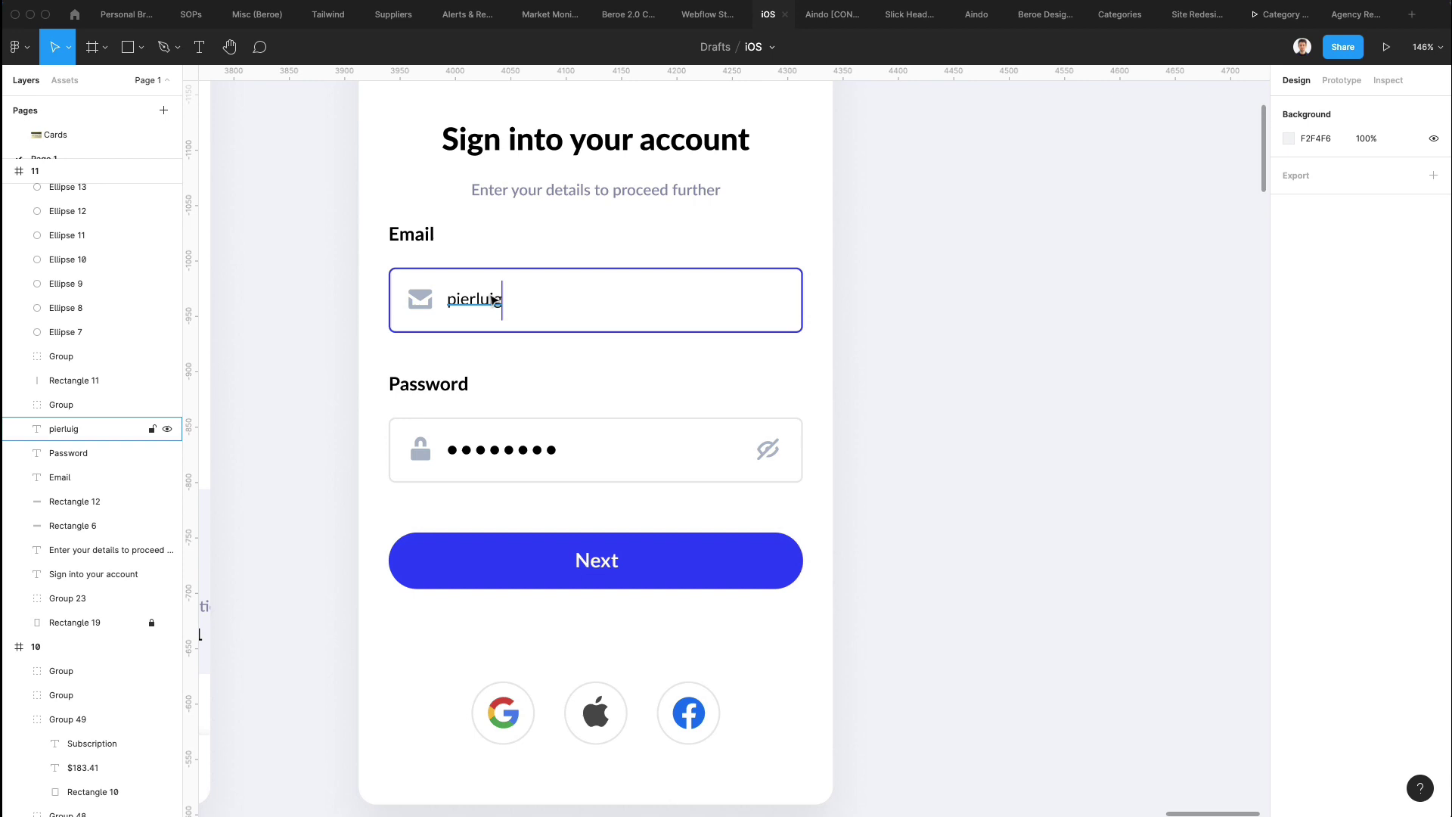
{"action": "left_click_drag", "start_coordinate": [376, 216], "coordinate": [813, 605]}
{"action": "scroll", "coordinate": [810, 605], "scroll_direction": "up", "scroll_amount": 1}
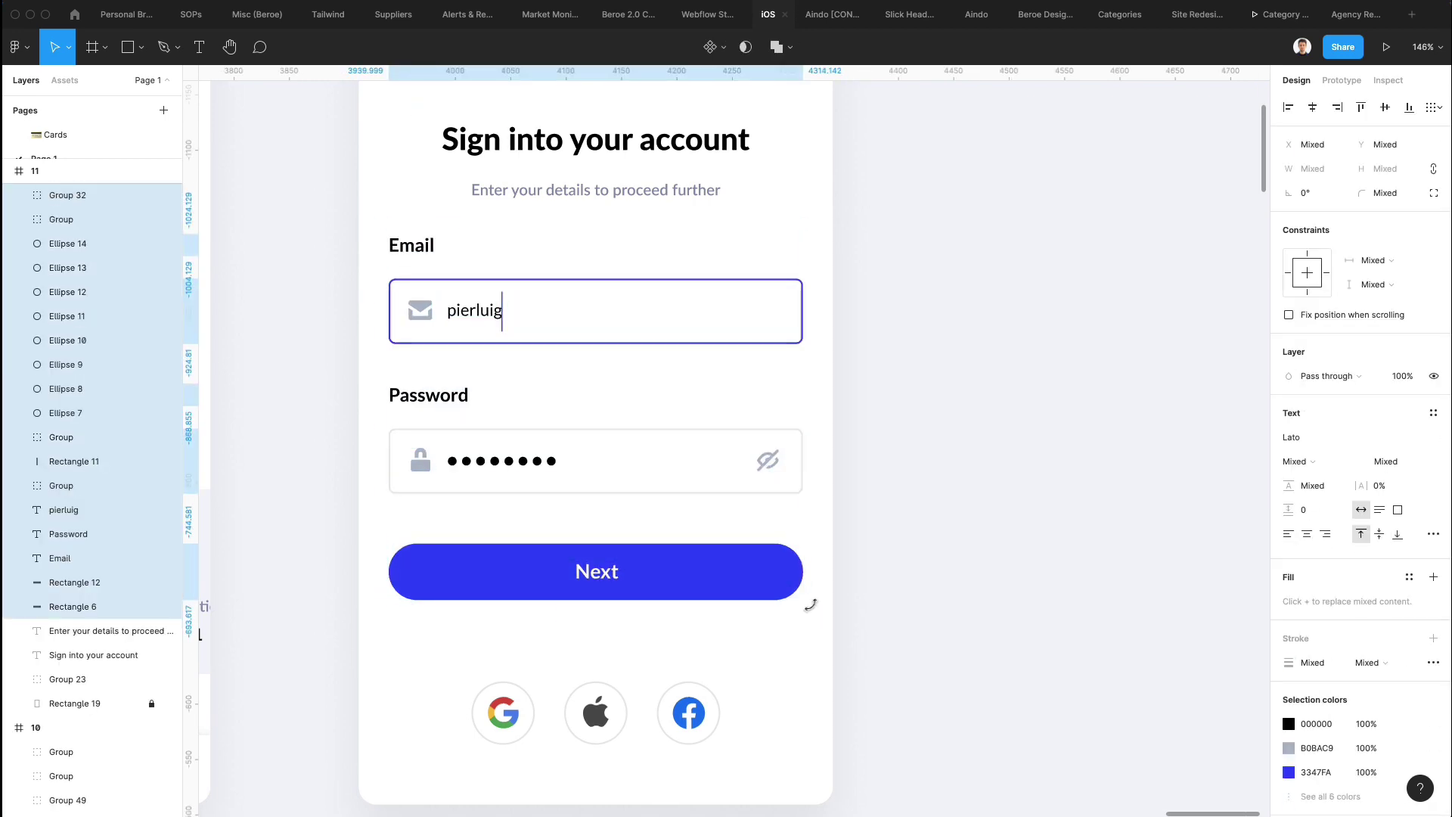
Move the Next button down a little to make room below the Password field
{"action": "left_click", "coordinate": [948, 440]}
{"action": "left_click_drag", "start_coordinate": [718, 650], "coordinate": [756, 655]}
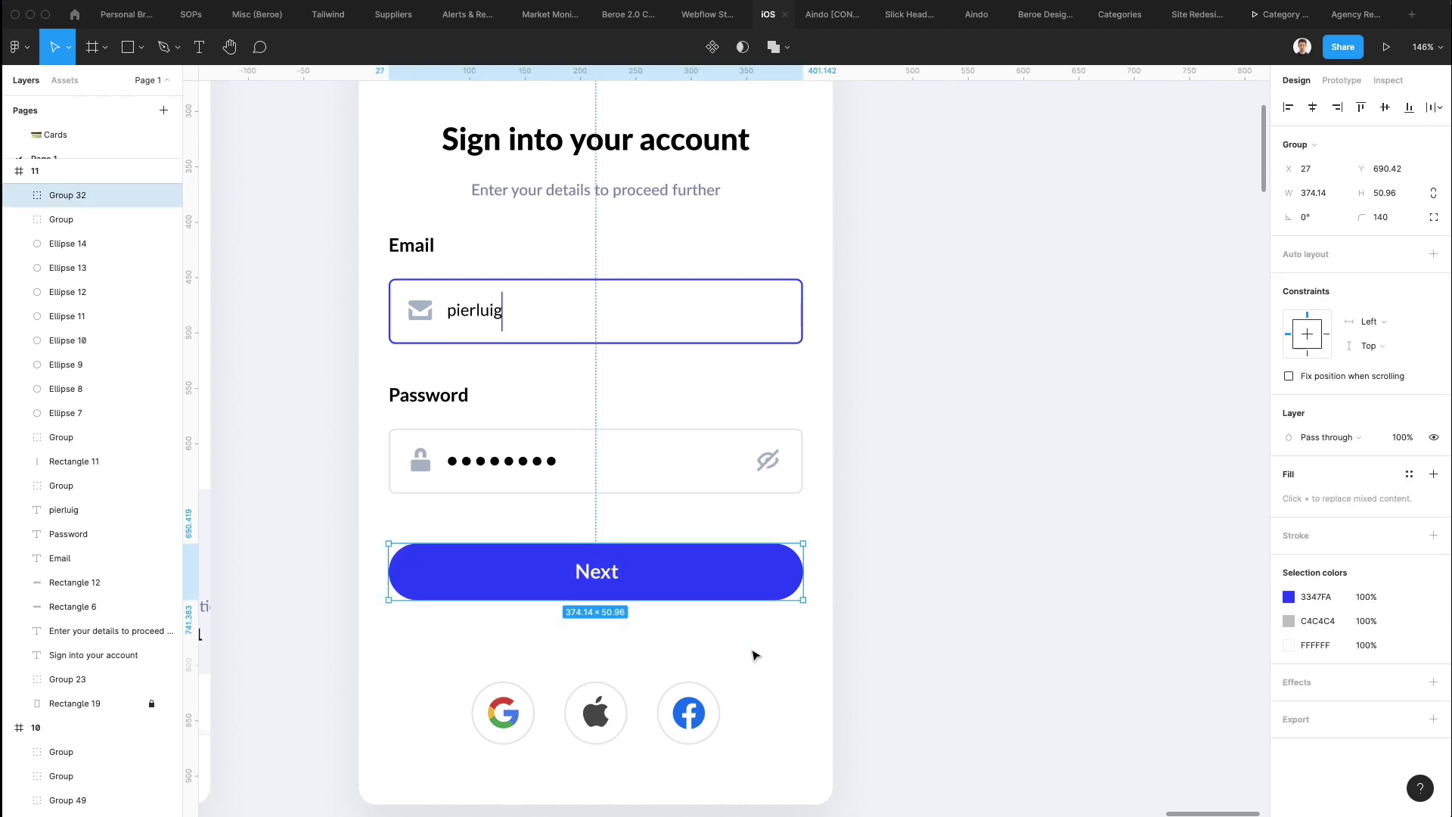
{"action": "key", "text": "shift+Down"}
{"action": "key", "text": "shift+Down"}
Duplicate the Password box below it as a 20 × 20 checkbox aligned with the fields' left edge
{"action": "left_click", "coordinate": [488, 444]}
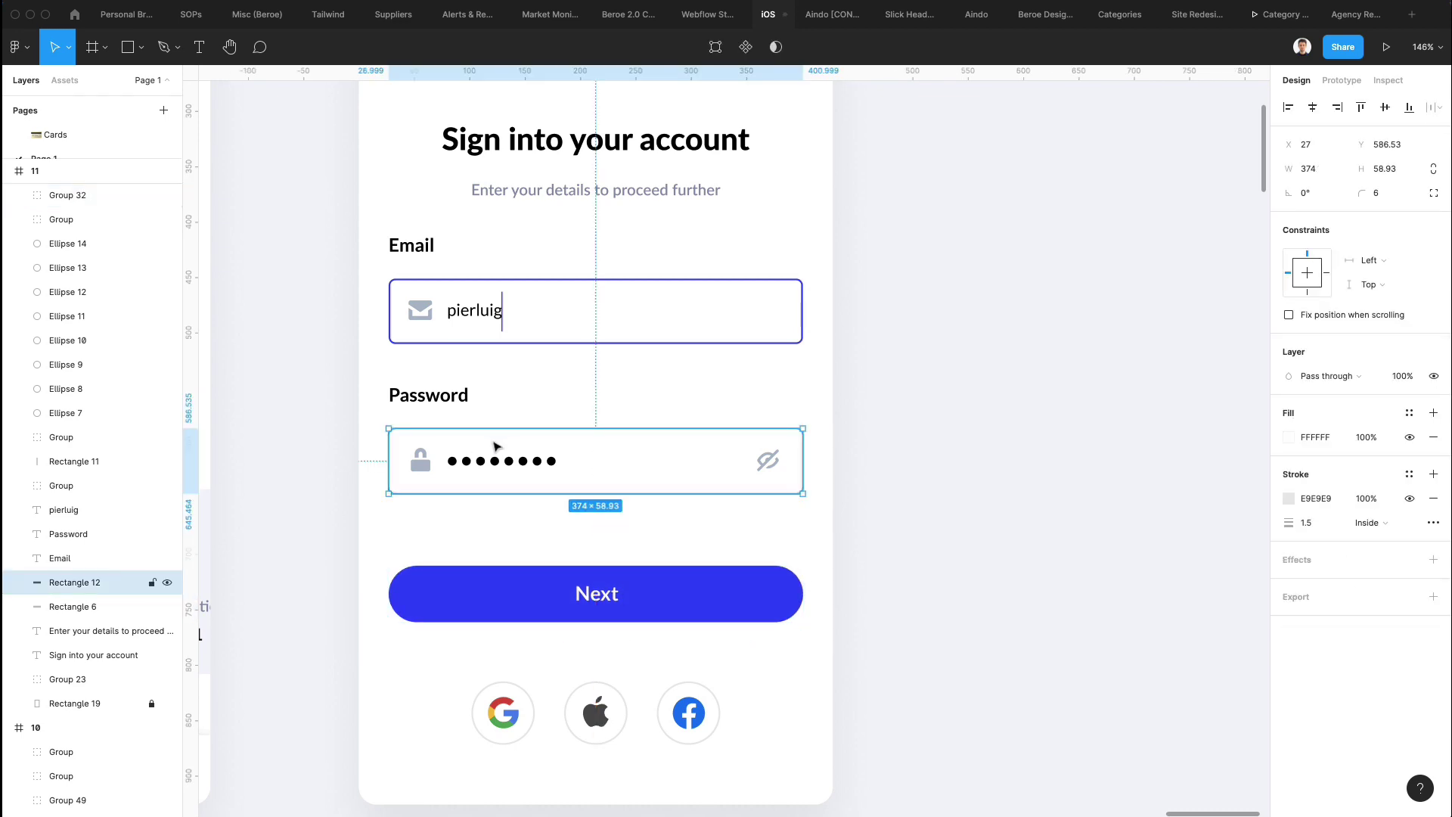
{"action": "left_click_drag", "start_coordinate": [487, 445], "coordinate": [551, 527]}
{"action": "left_click_drag", "start_coordinate": [803, 594], "coordinate": [408, 532]}
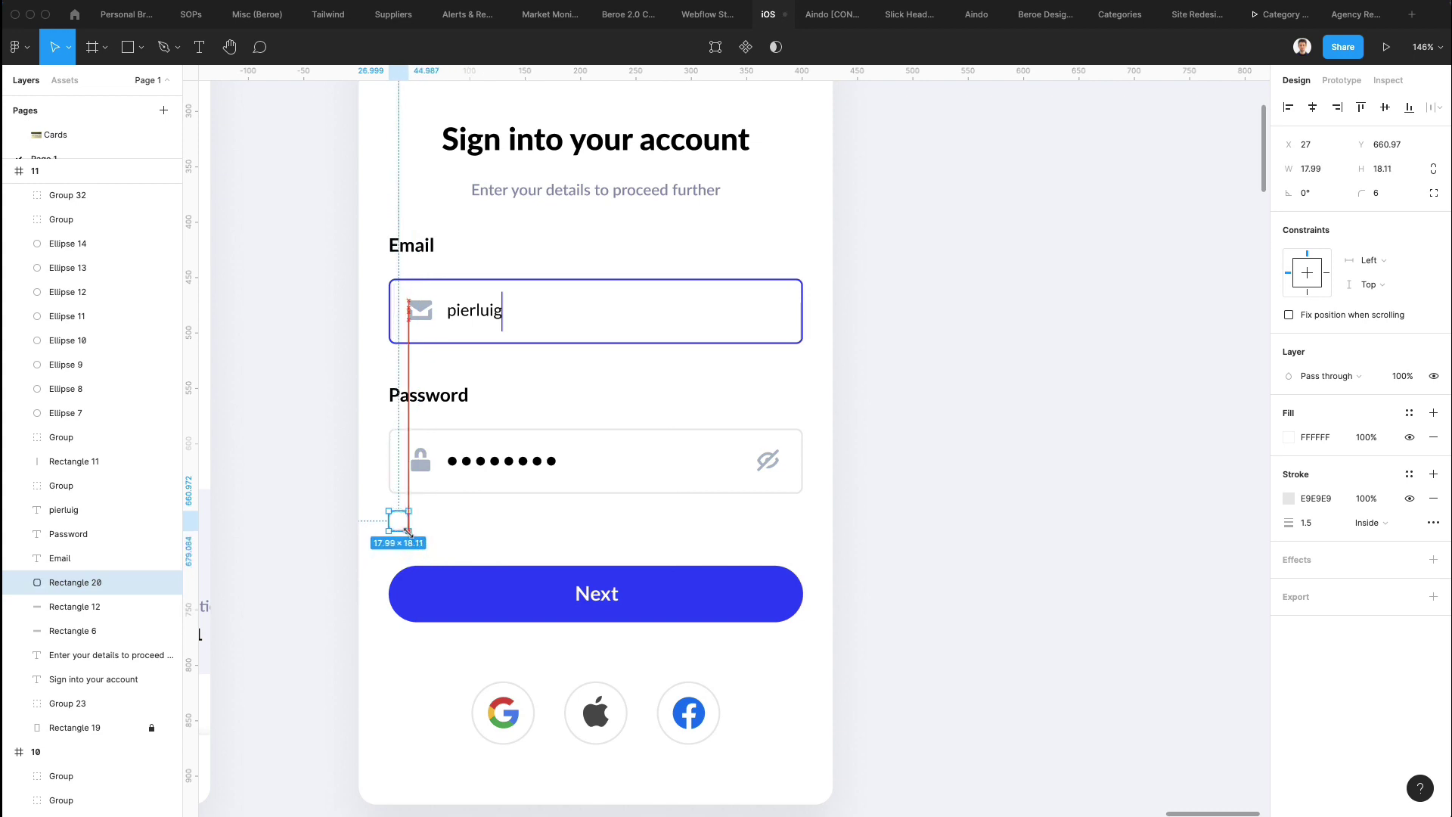
{"action": "type", "text": "1"}
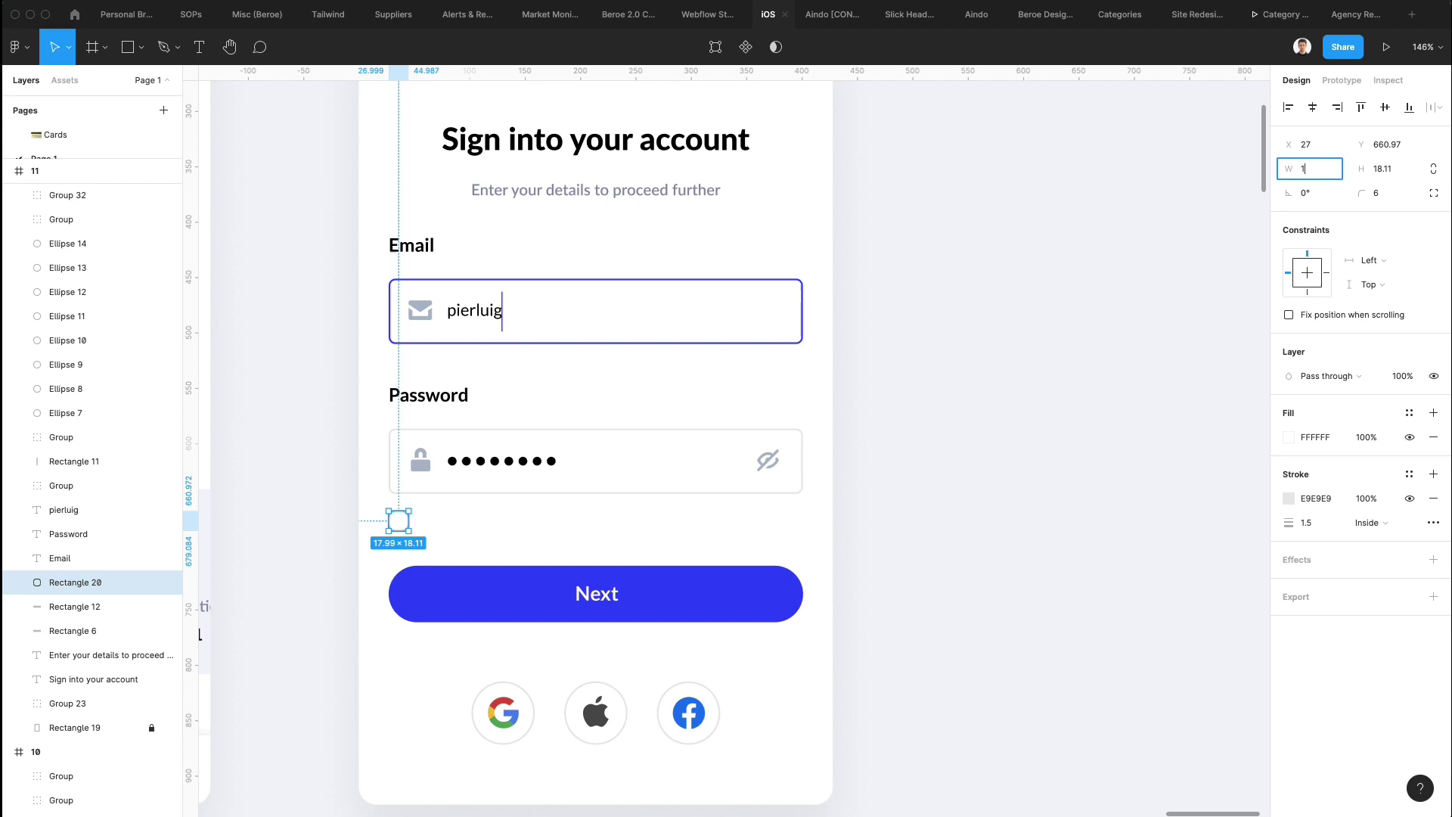
{"action": "type", "text": "8"}
{"action": "key", "text": "Tab"}
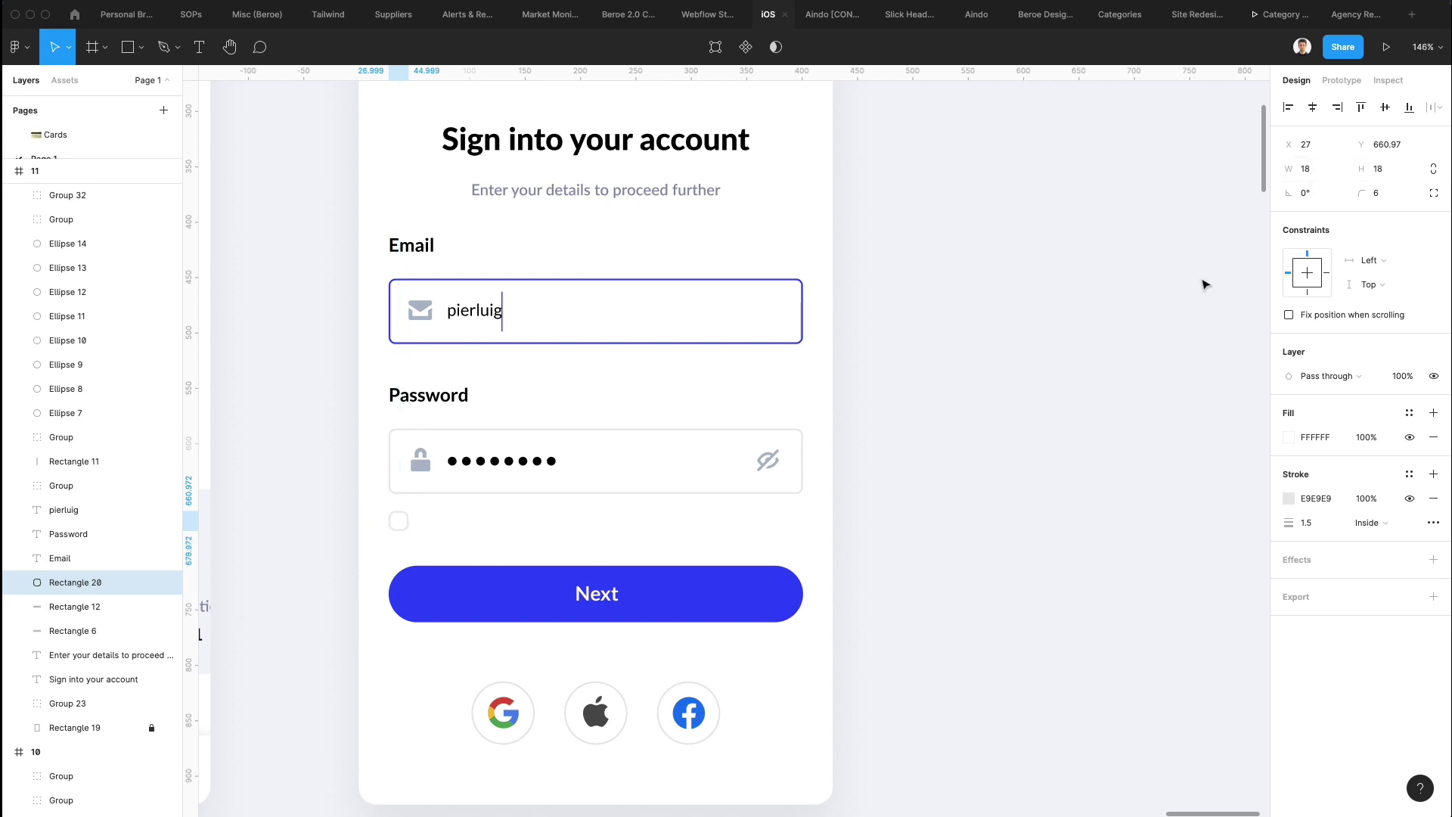
{"action": "left_click_drag", "start_coordinate": [407, 516], "coordinate": [407, 518]}
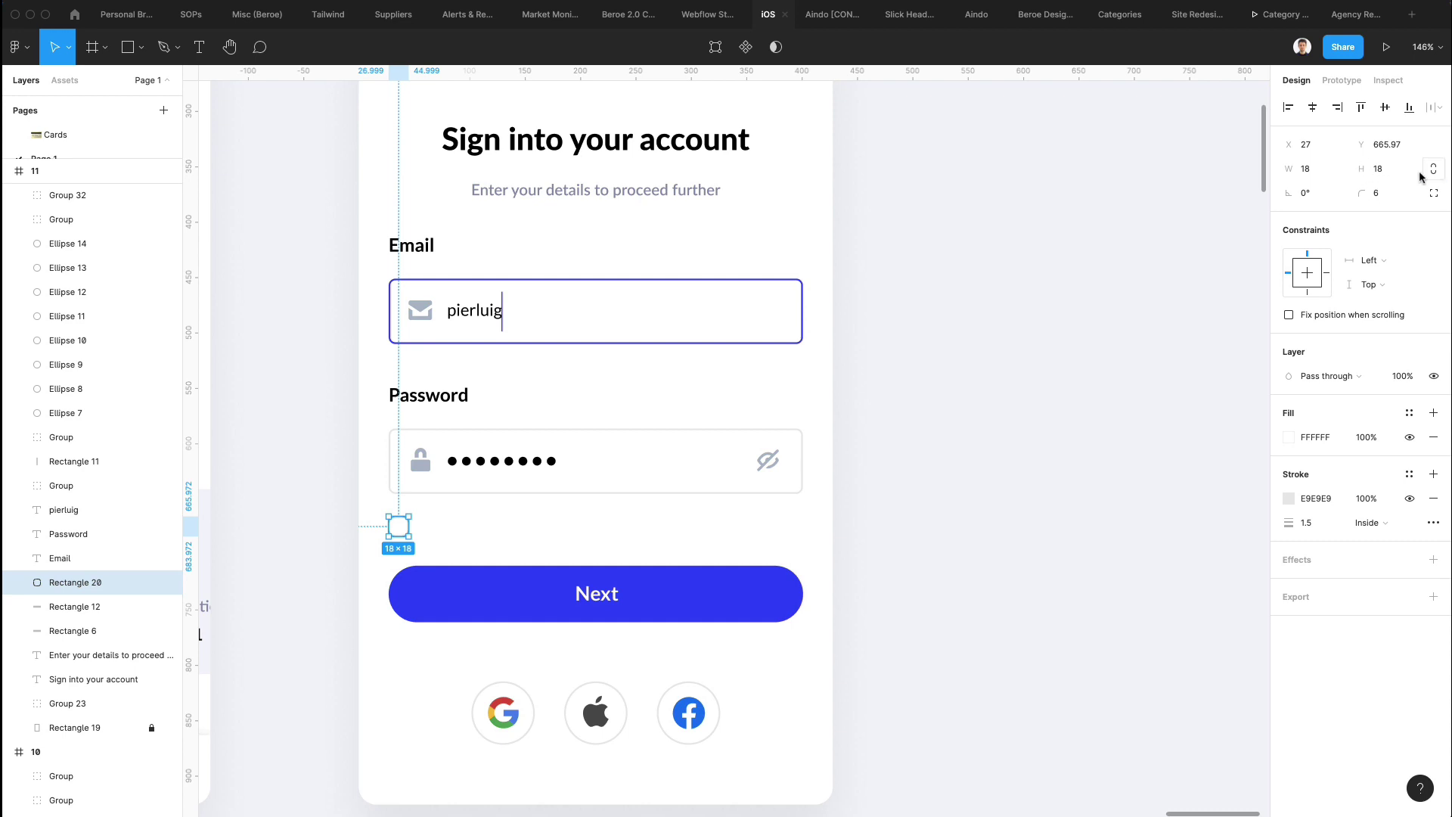
{"action": "type", "text": "20"}
{"action": "key", "text": "Return"}
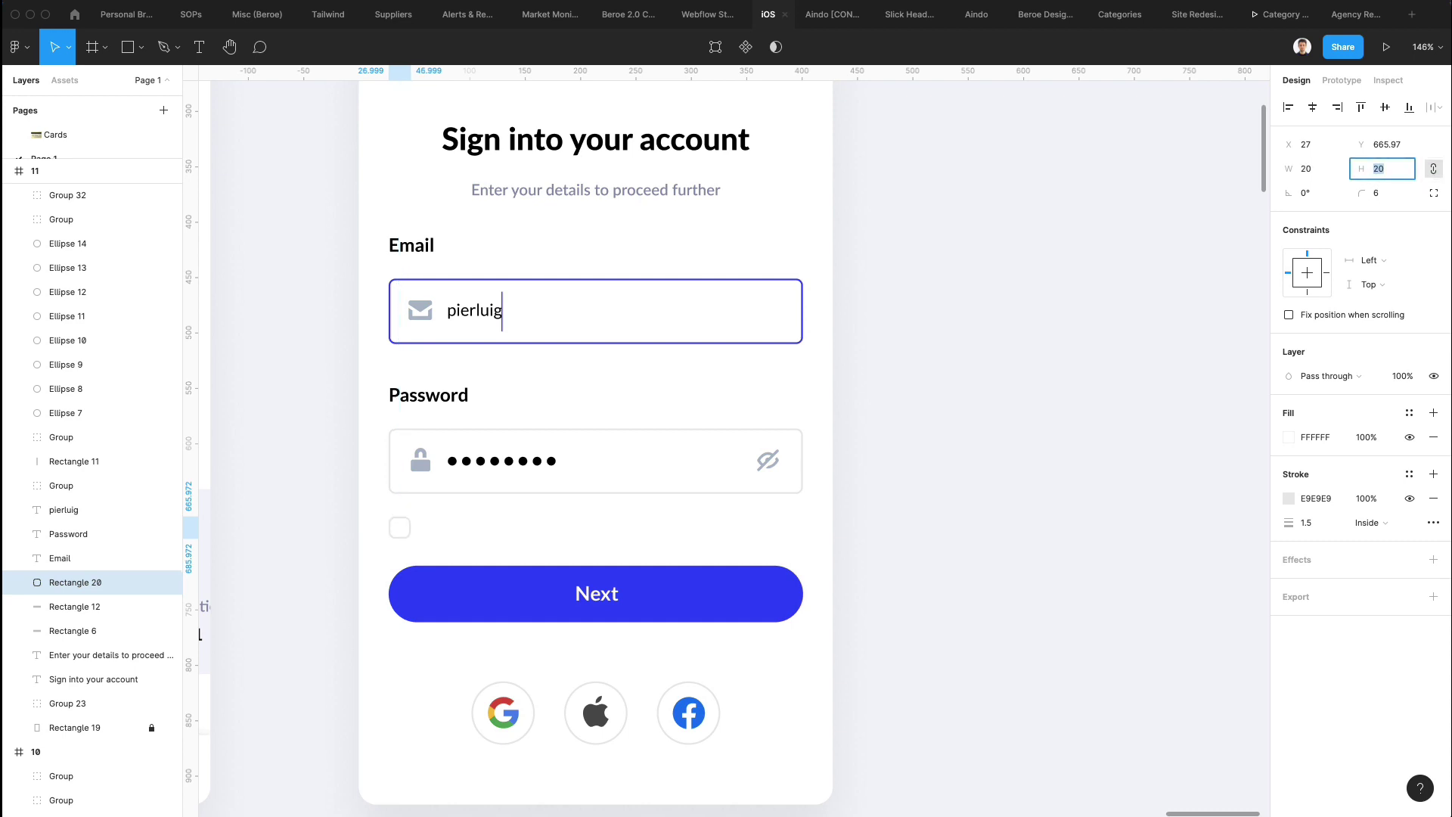
{"action": "left_click", "coordinate": [1006, 491]}
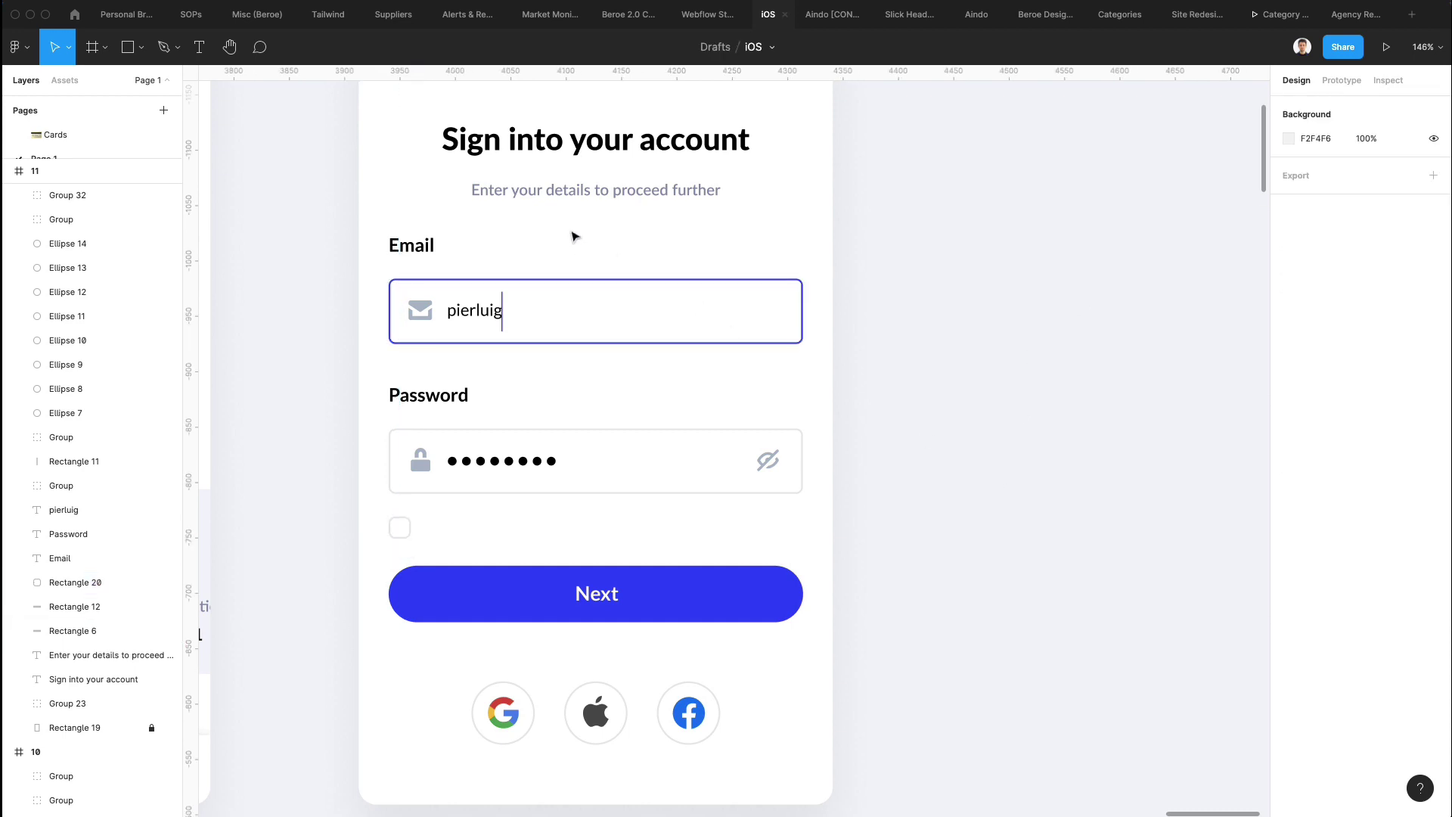
Copy the subtitle beside the checkbox as a left-aligned 'Remember me' label
{"action": "left_click_drag", "start_coordinate": [570, 197], "coordinate": [525, 533]}
{"action": "double_click", "coordinate": [522, 529]}
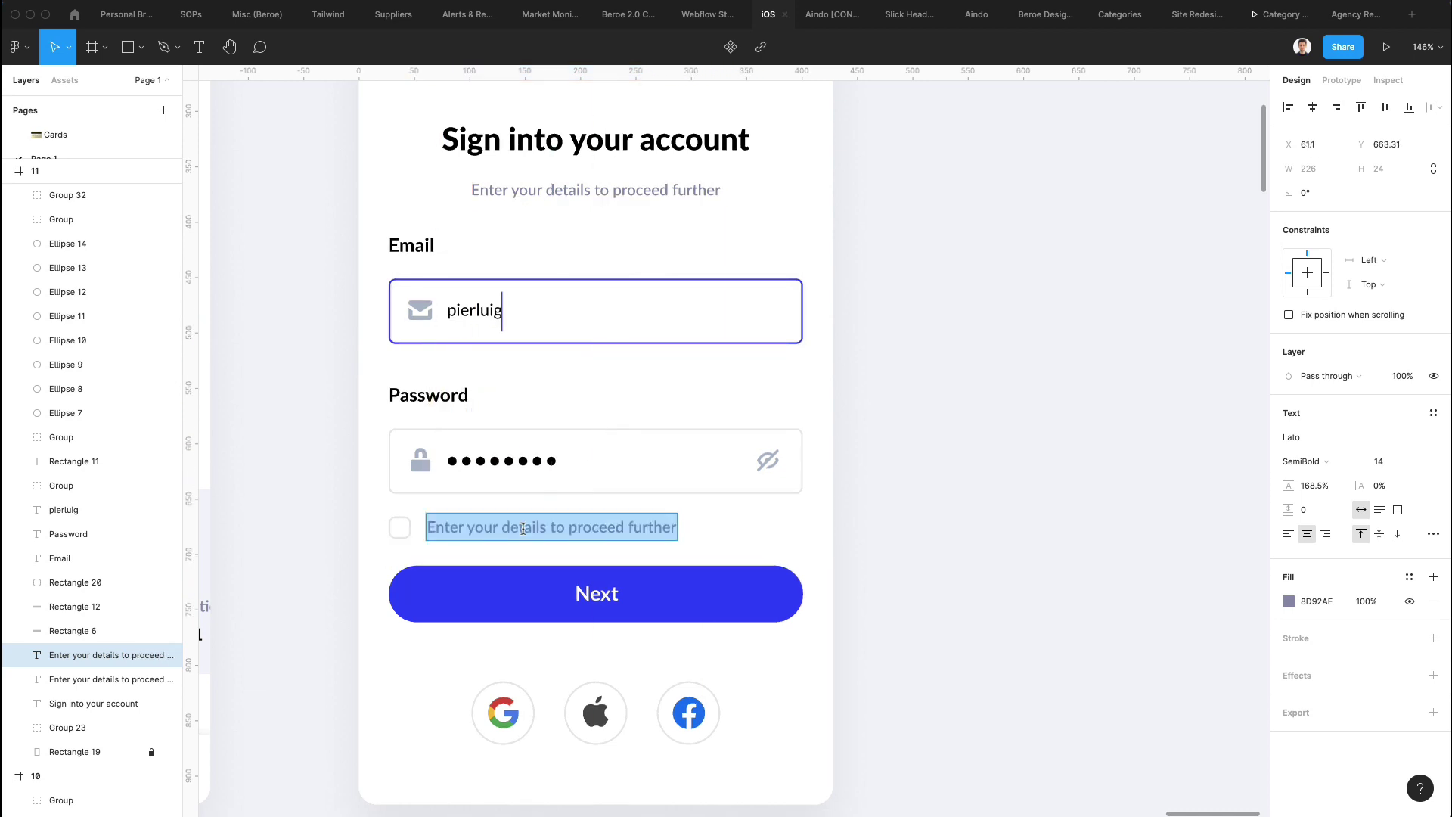
{"action": "type", "text": "Remember me"}
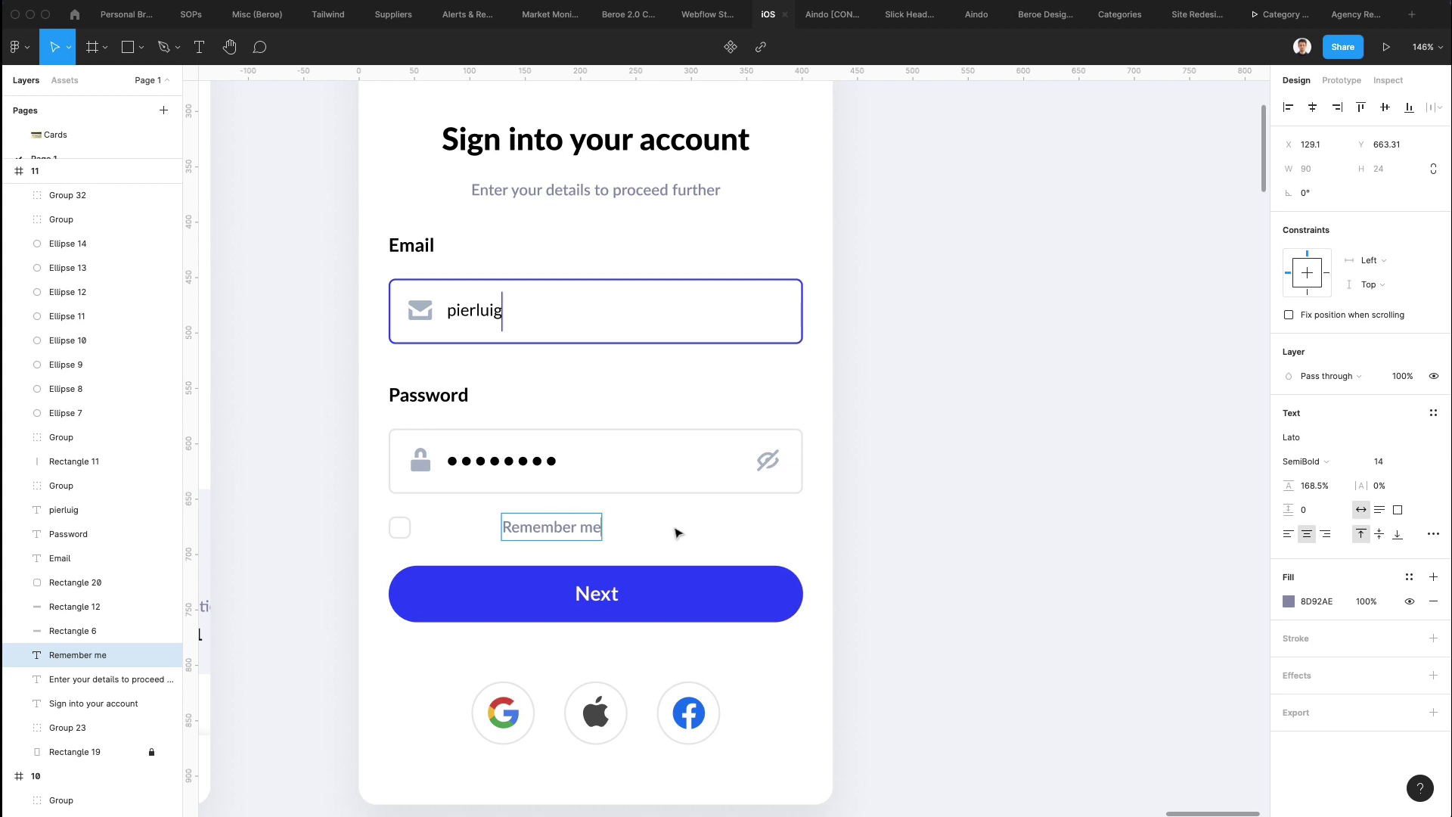
{"action": "key", "text": "Escape"}
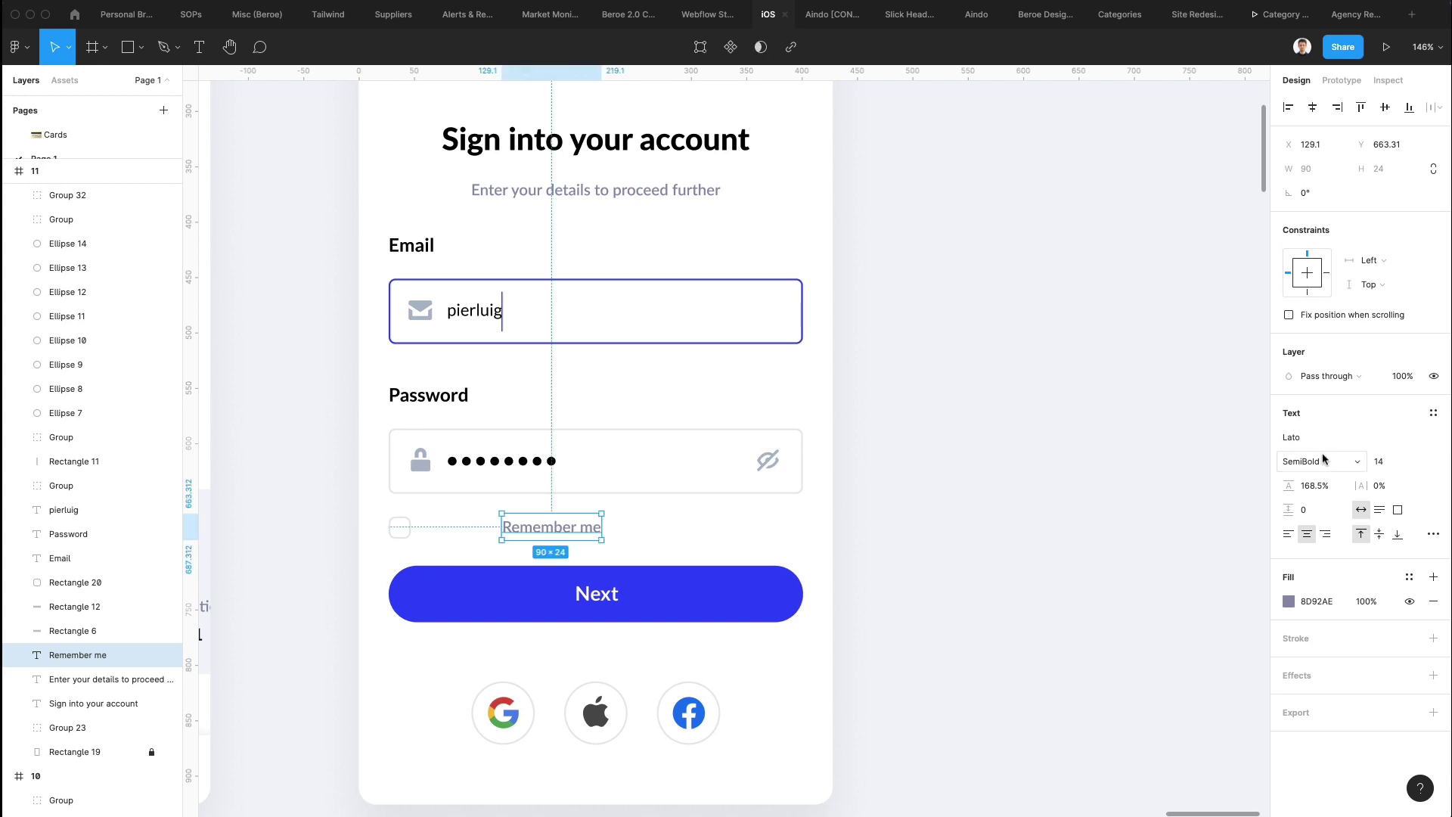
{"action": "left_click", "coordinate": [1289, 533]}
{"action": "left_click_drag", "start_coordinate": [573, 537], "coordinate": [768, 530]}
Turn the duplicate label into a right-aligned 'Recover password' link with fill 3347FA and Heavy weight
{"action": "double_click", "coordinate": [765, 523]}
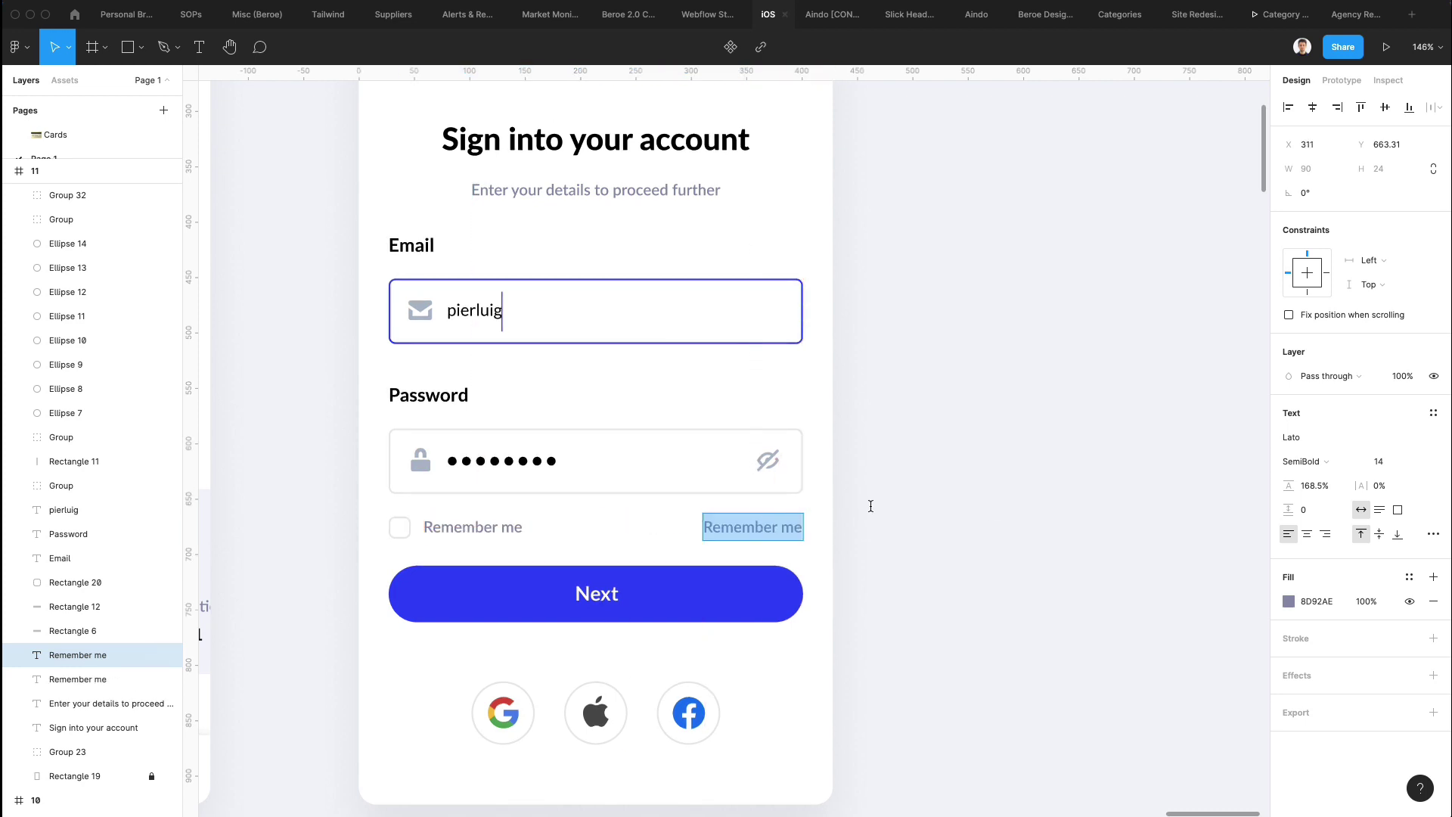
{"action": "left_click", "coordinate": [1325, 538]}
{"action": "triple_click", "coordinate": [763, 525]}
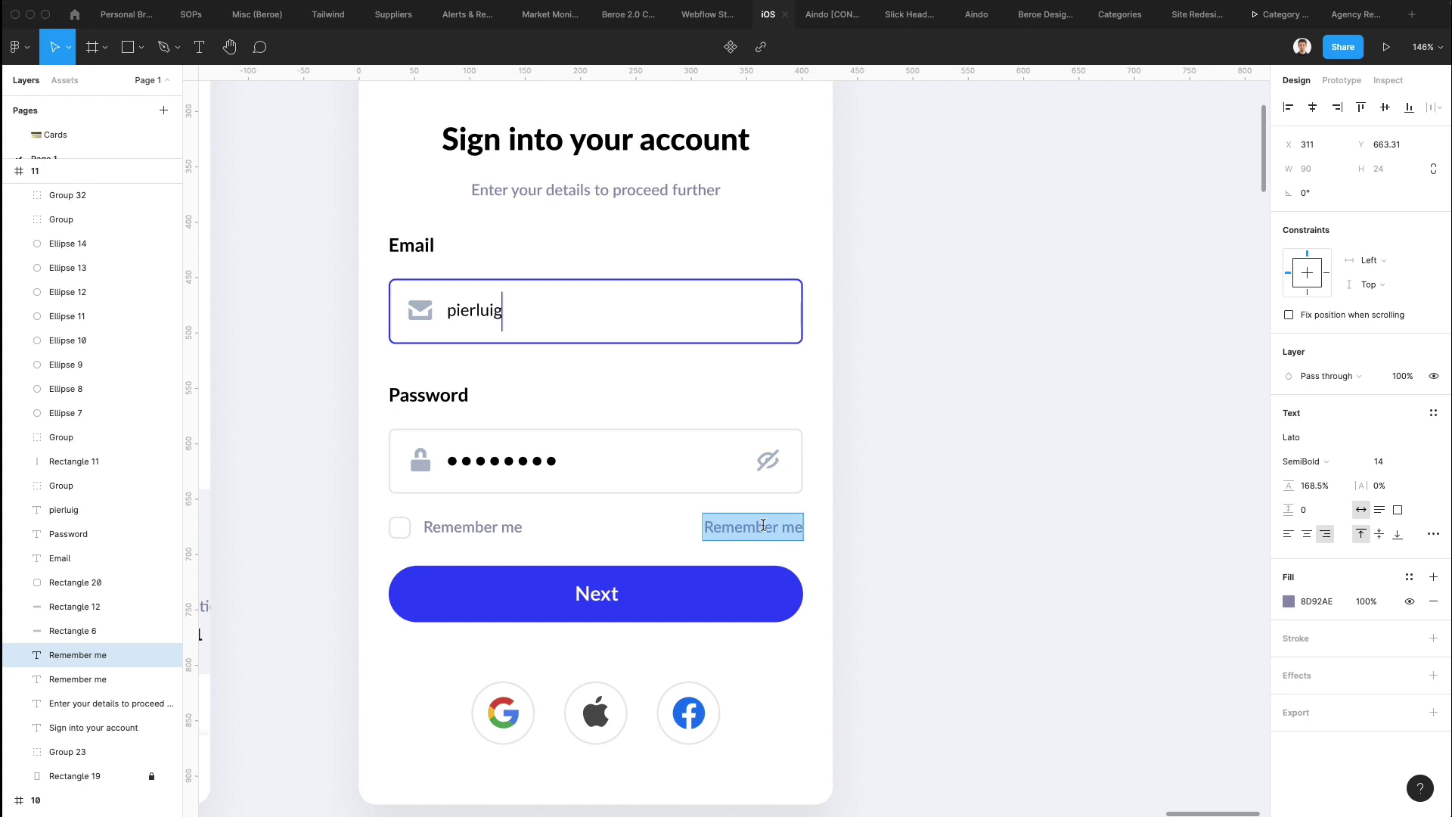
{"action": "type", "text": "Recover password"}
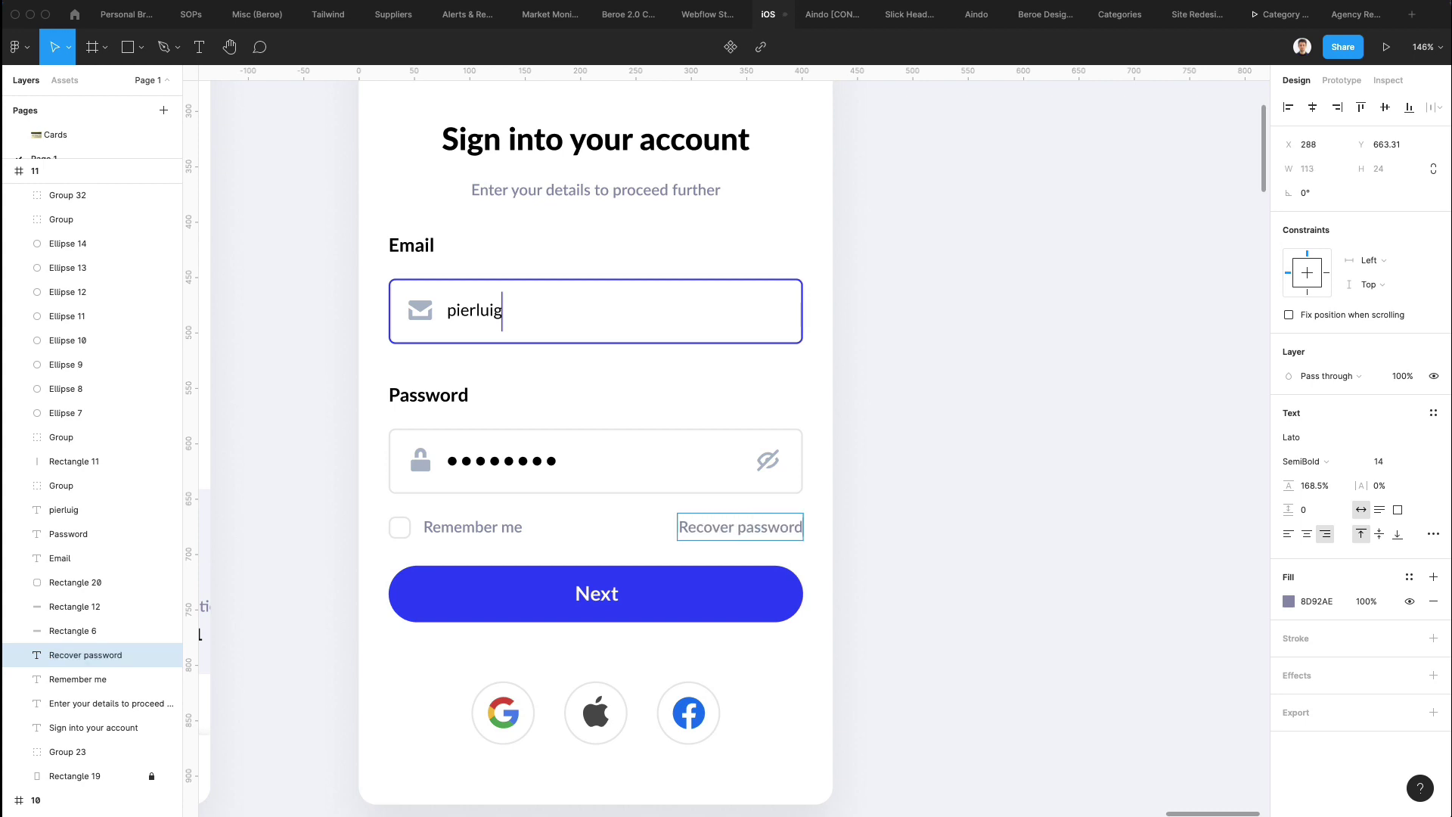
{"action": "key", "text": "Escape"}
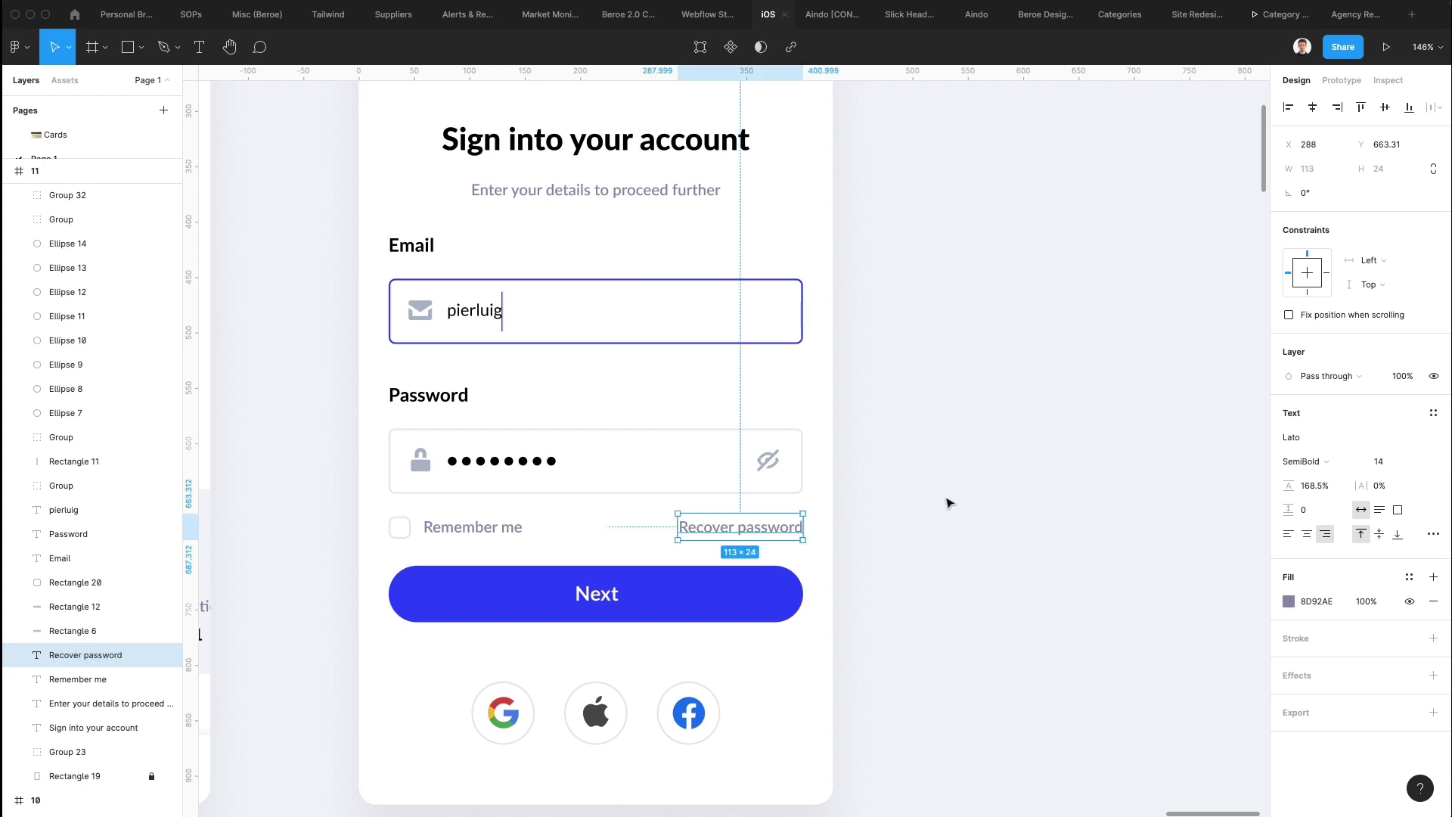
{"action": "key", "text": "i"}
{"action": "left_click", "coordinate": [719, 590]}
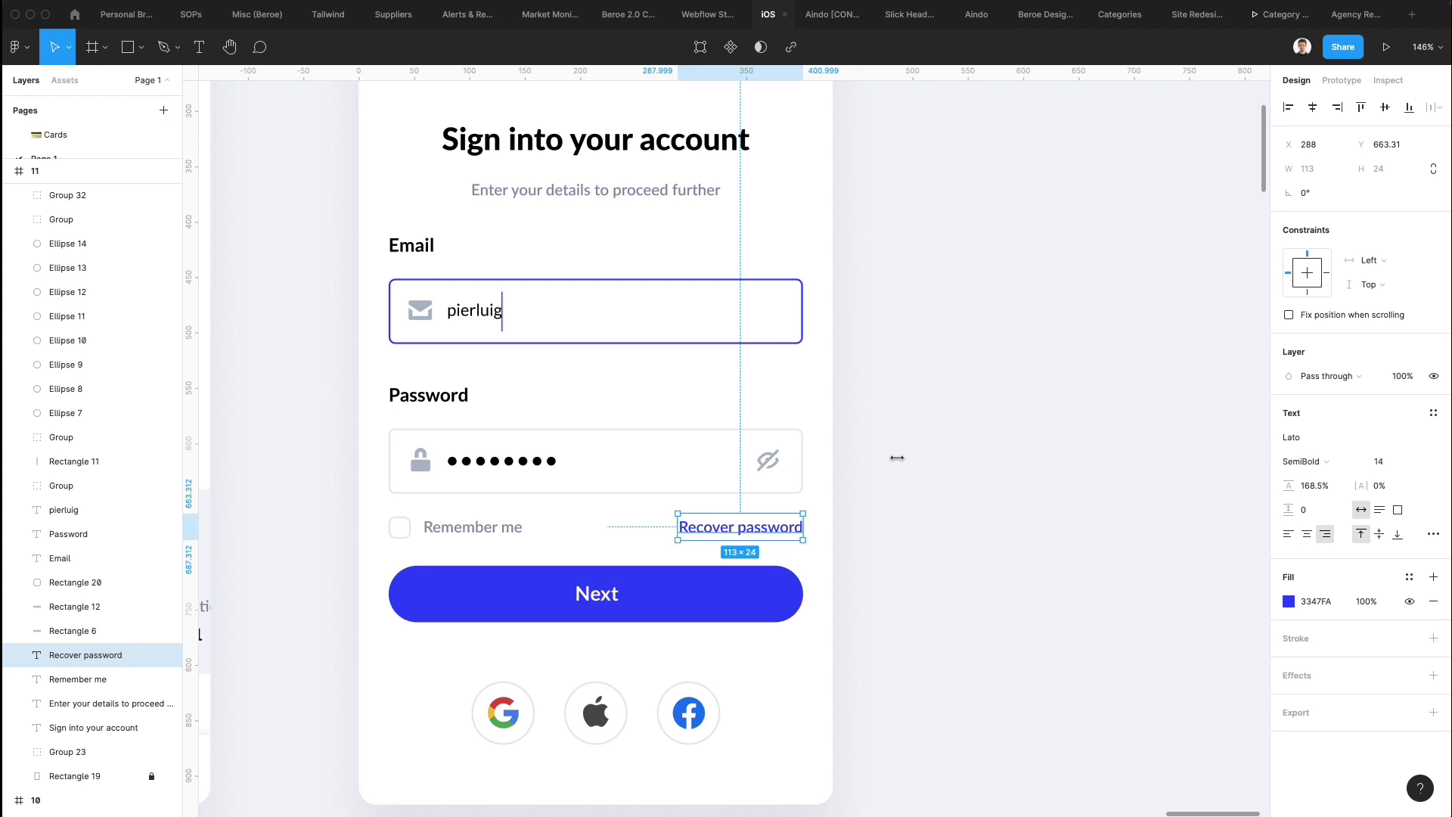
{"action": "left_click", "coordinate": [1302, 462]}
{"action": "left_click", "coordinate": [1320, 513]}
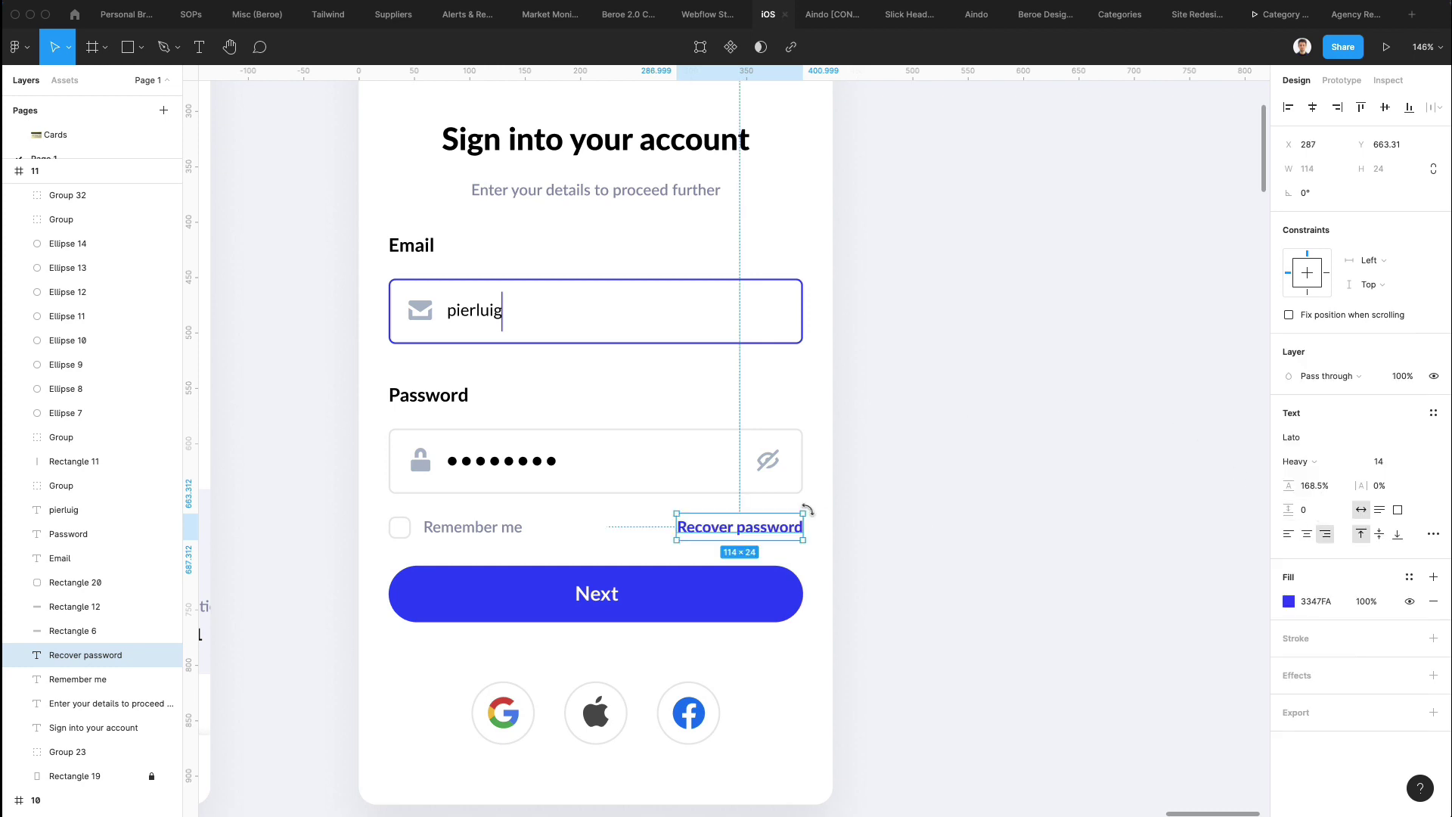
Change the Next button label to 'Sign In'
{"action": "left_click", "coordinate": [861, 509]}
{"action": "double_click", "coordinate": [595, 592]}
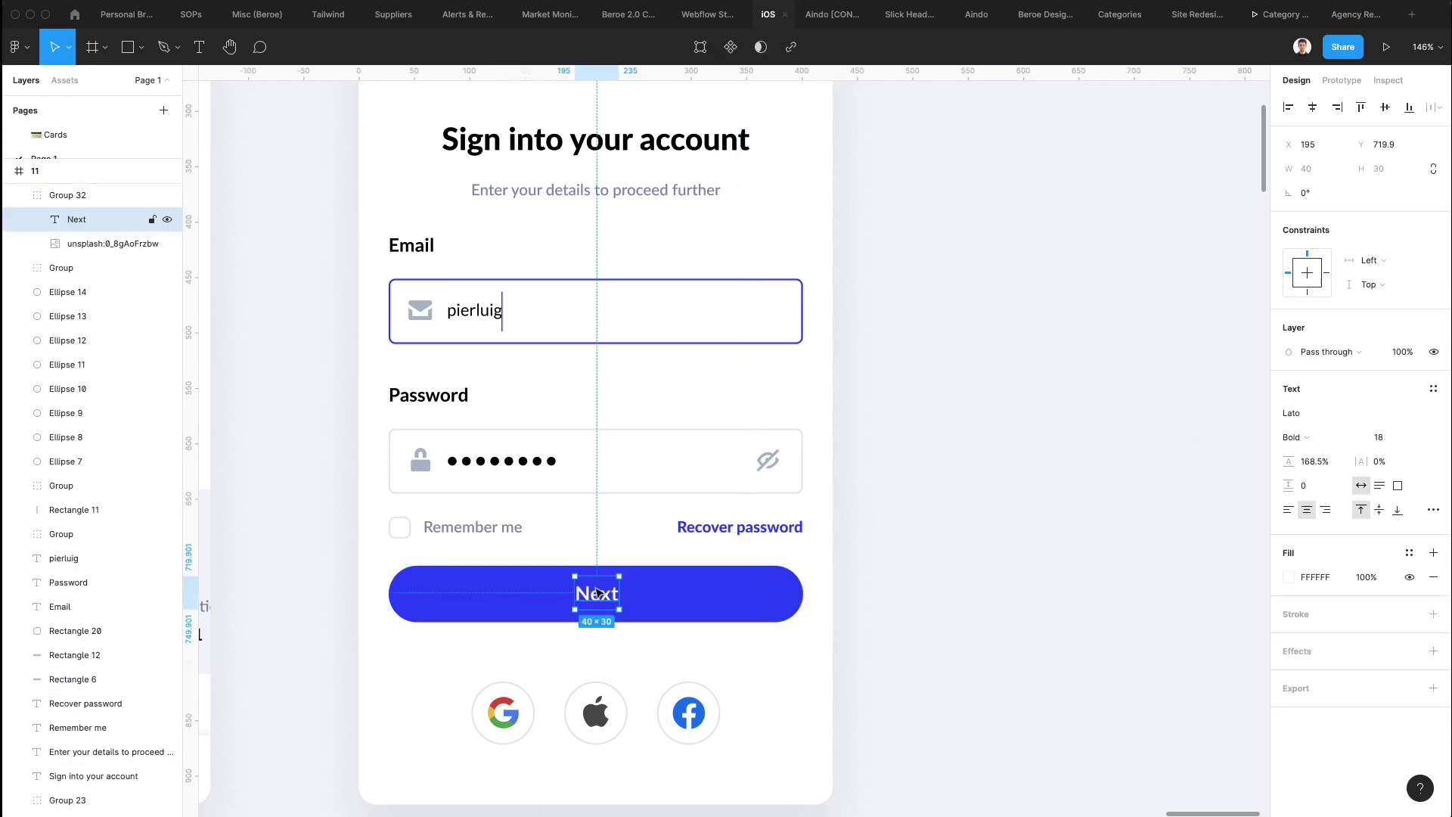
{"action": "double_click", "coordinate": [594, 588]}
{"action": "type", "text": "Sign In"}
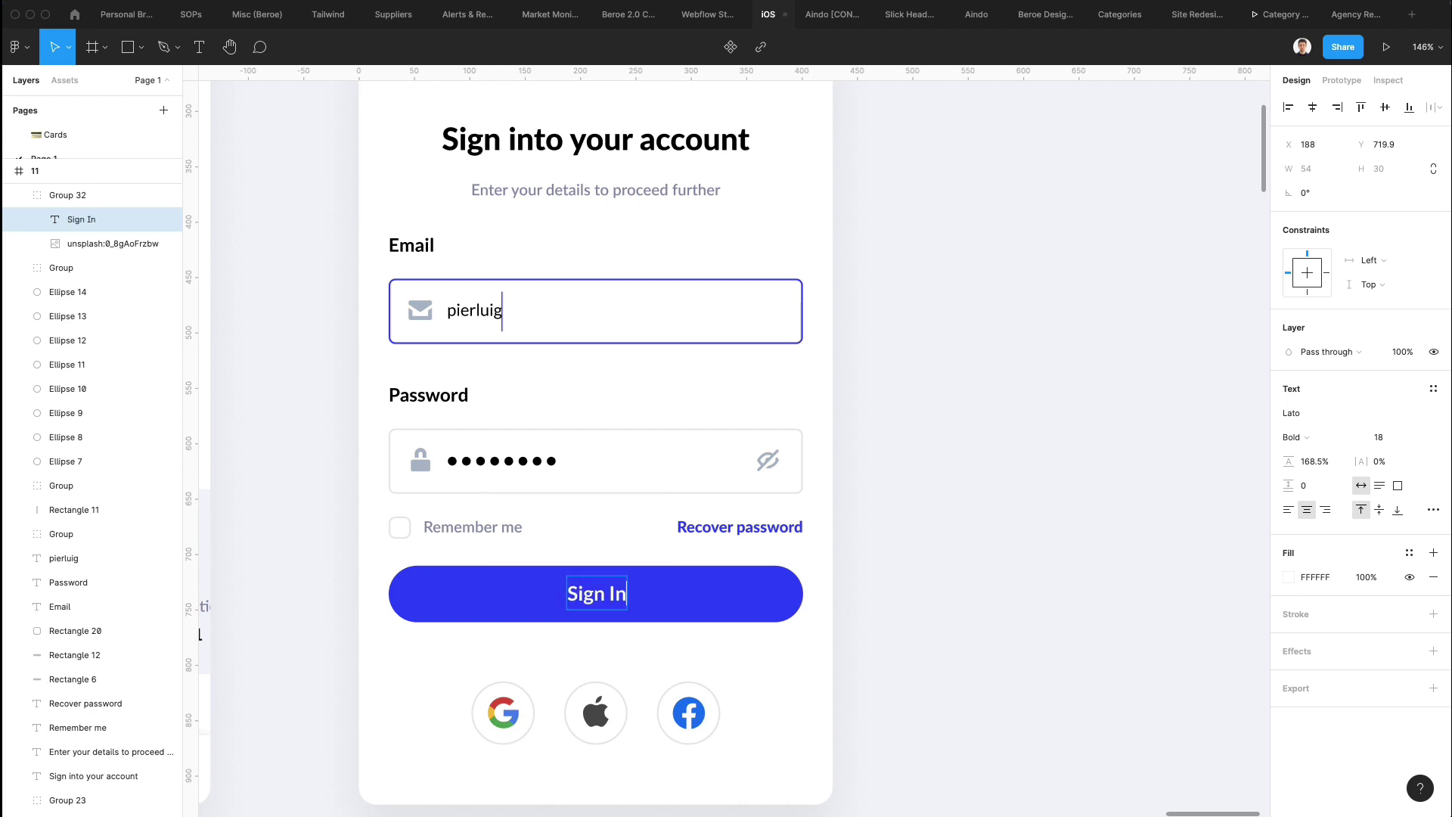
{"action": "left_click", "coordinate": [873, 551]}
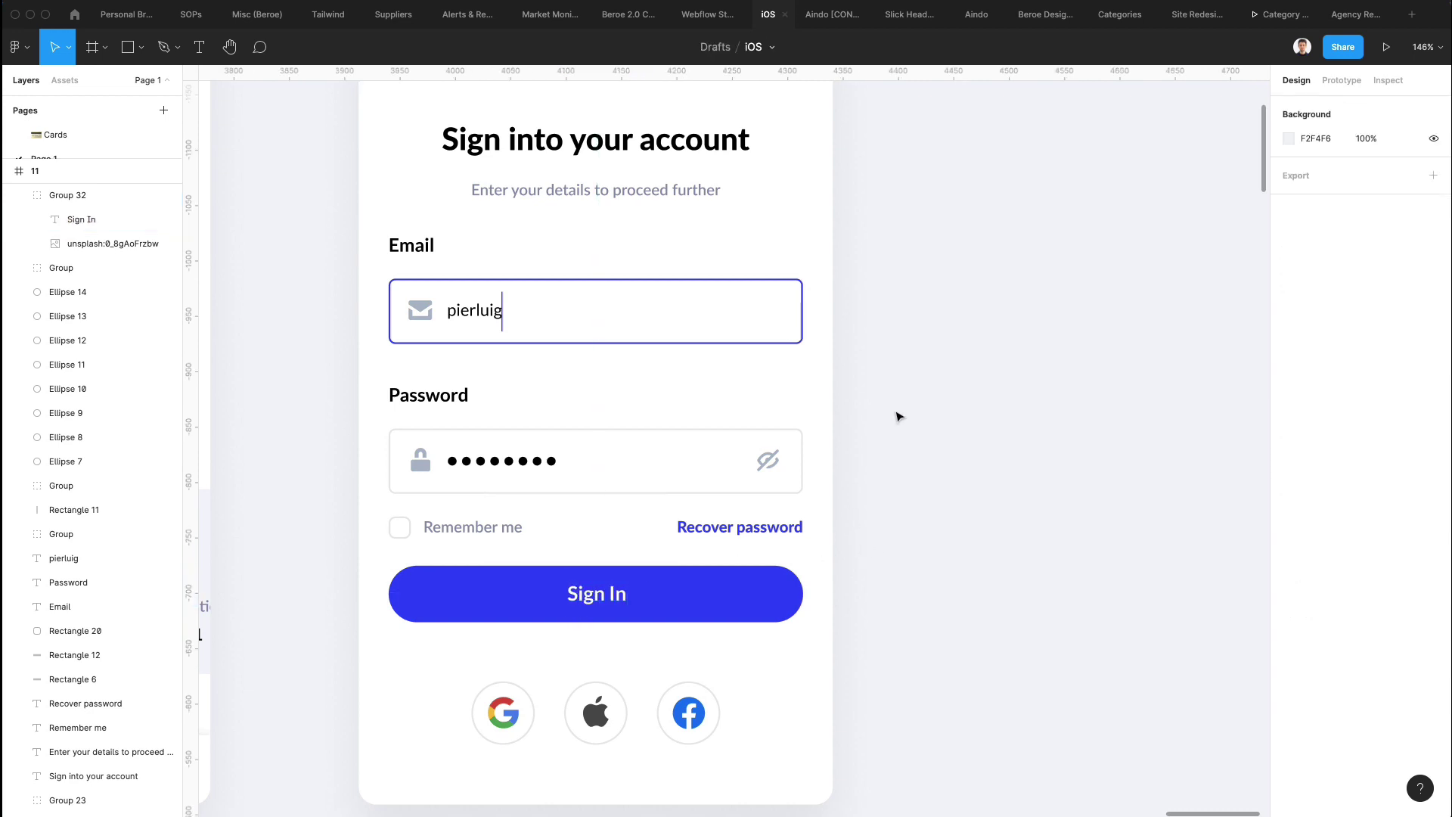
Nudge the Sign In button down below the Remember me row
{"action": "scroll", "coordinate": [488, 310], "scroll_direction": "down", "scroll_amount": 2}
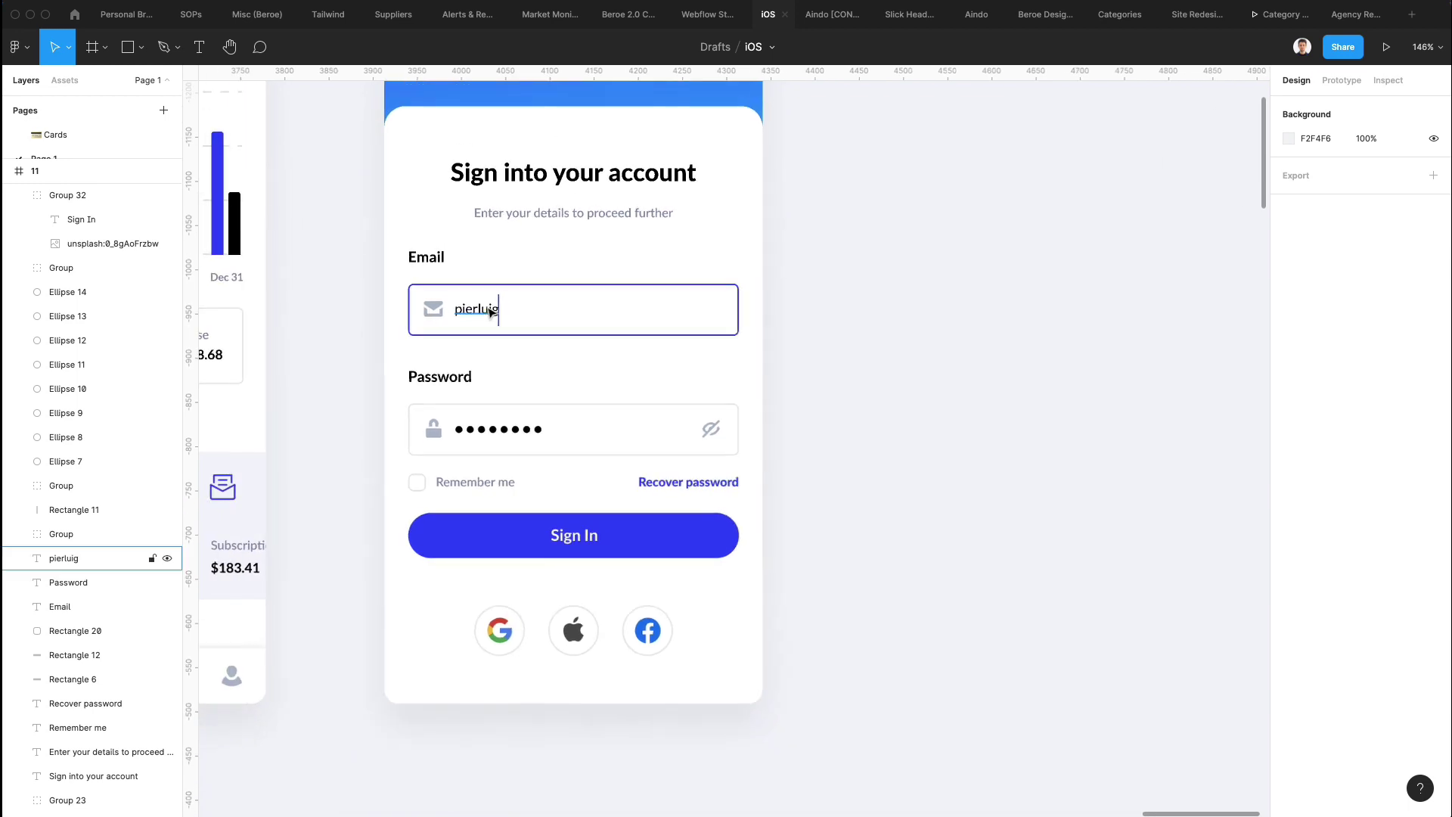
{"action": "left_click", "coordinate": [704, 545]}
{"action": "key", "text": "shift+Down"}
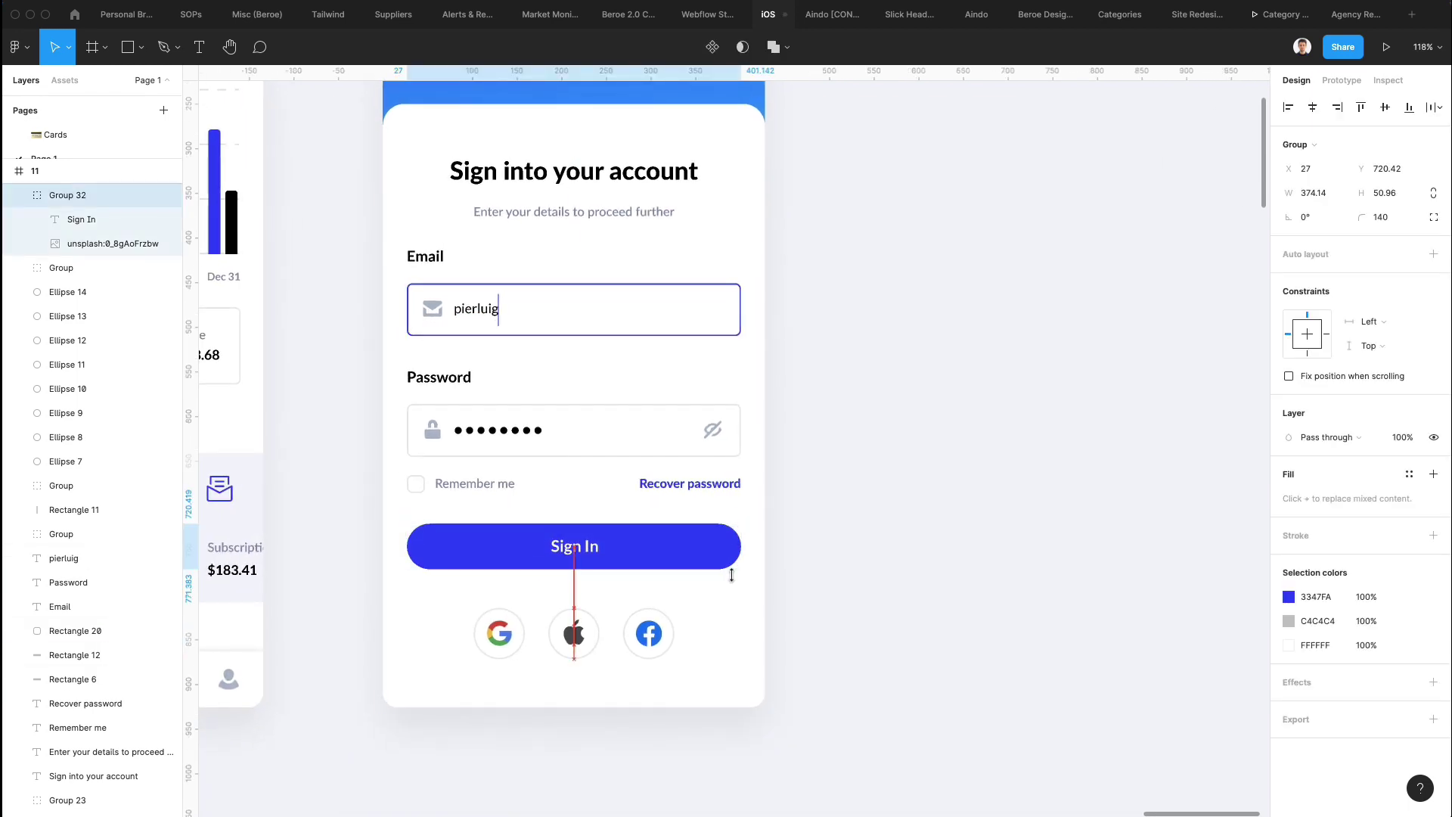
{"action": "left_click_drag", "start_coordinate": [371, 474], "coordinate": [828, 515]}
{"action": "left_click", "coordinate": [830, 515]}
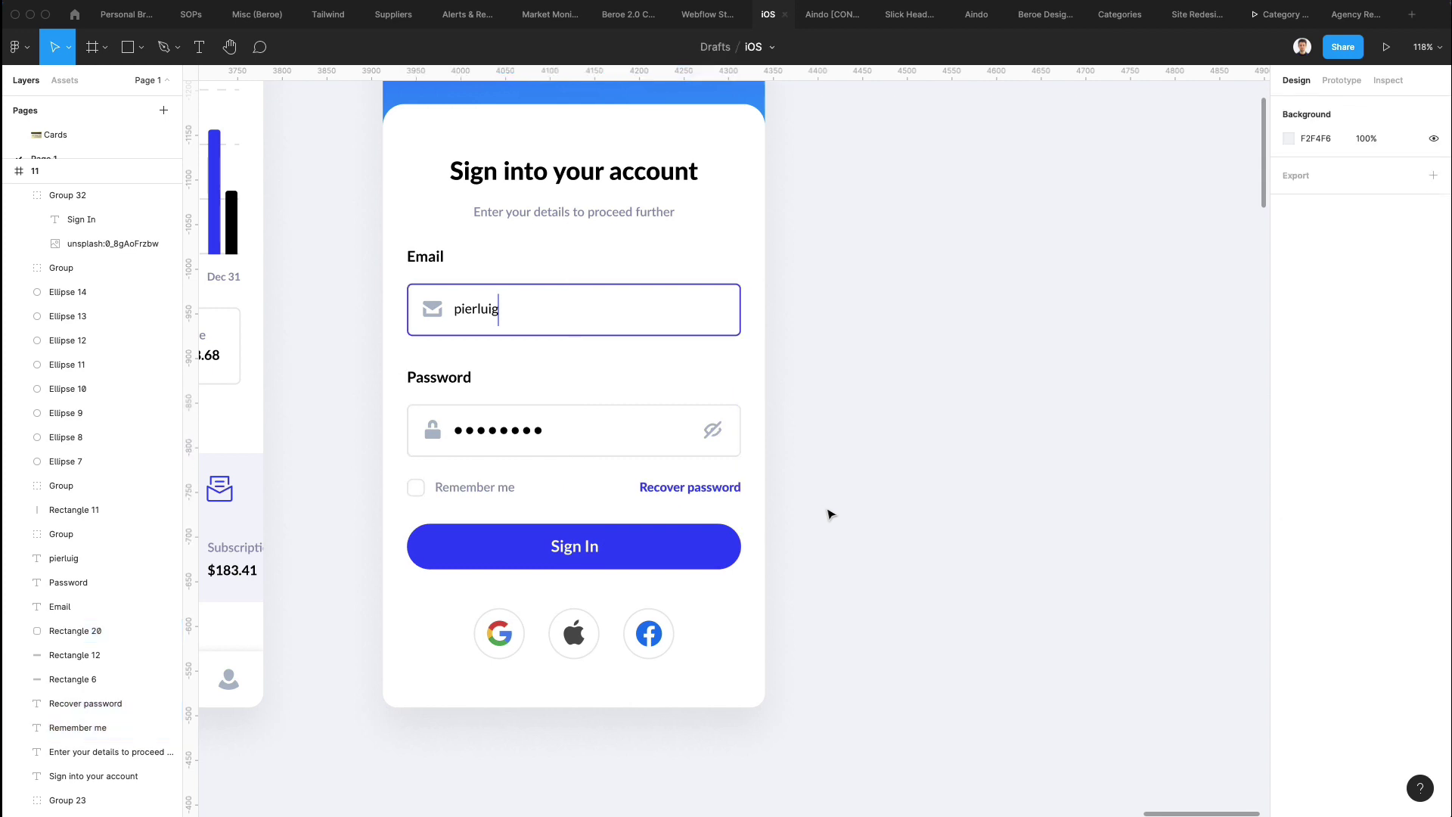
Tighten the spacing between the Google, Apple and Facebook icon circles
{"action": "left_click", "coordinate": [499, 636]}
{"action": "left_click_drag", "start_coordinate": [525, 629], "coordinate": [528, 630]}
{"action": "scroll", "coordinate": [507, 639], "scroll_direction": "up", "scroll_amount": 1}
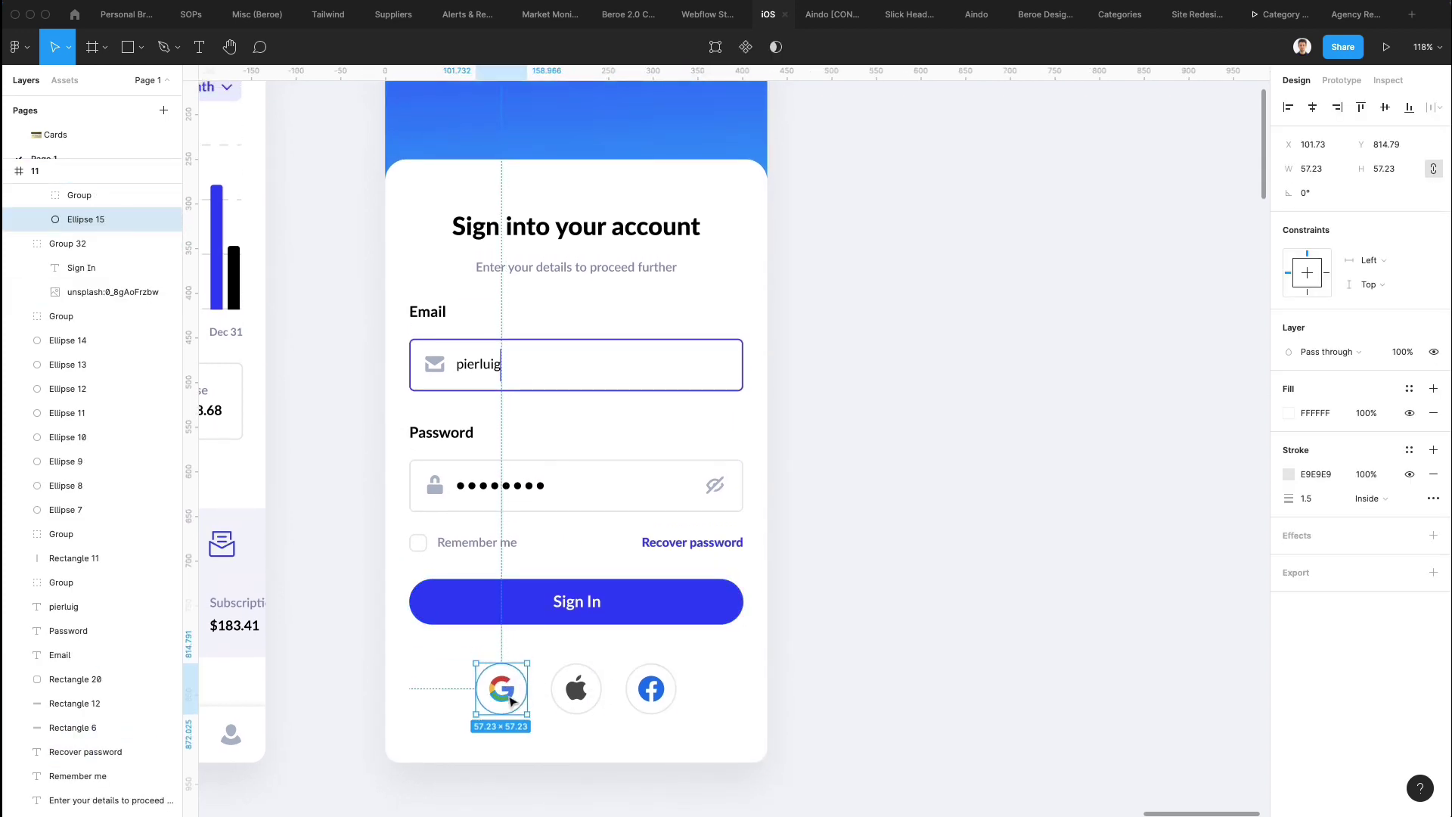
{"action": "scroll", "coordinate": [512, 701], "scroll_direction": "up", "scroll_amount": 3}
{"action": "left_click_drag", "start_coordinate": [397, 627], "coordinate": [826, 765]}
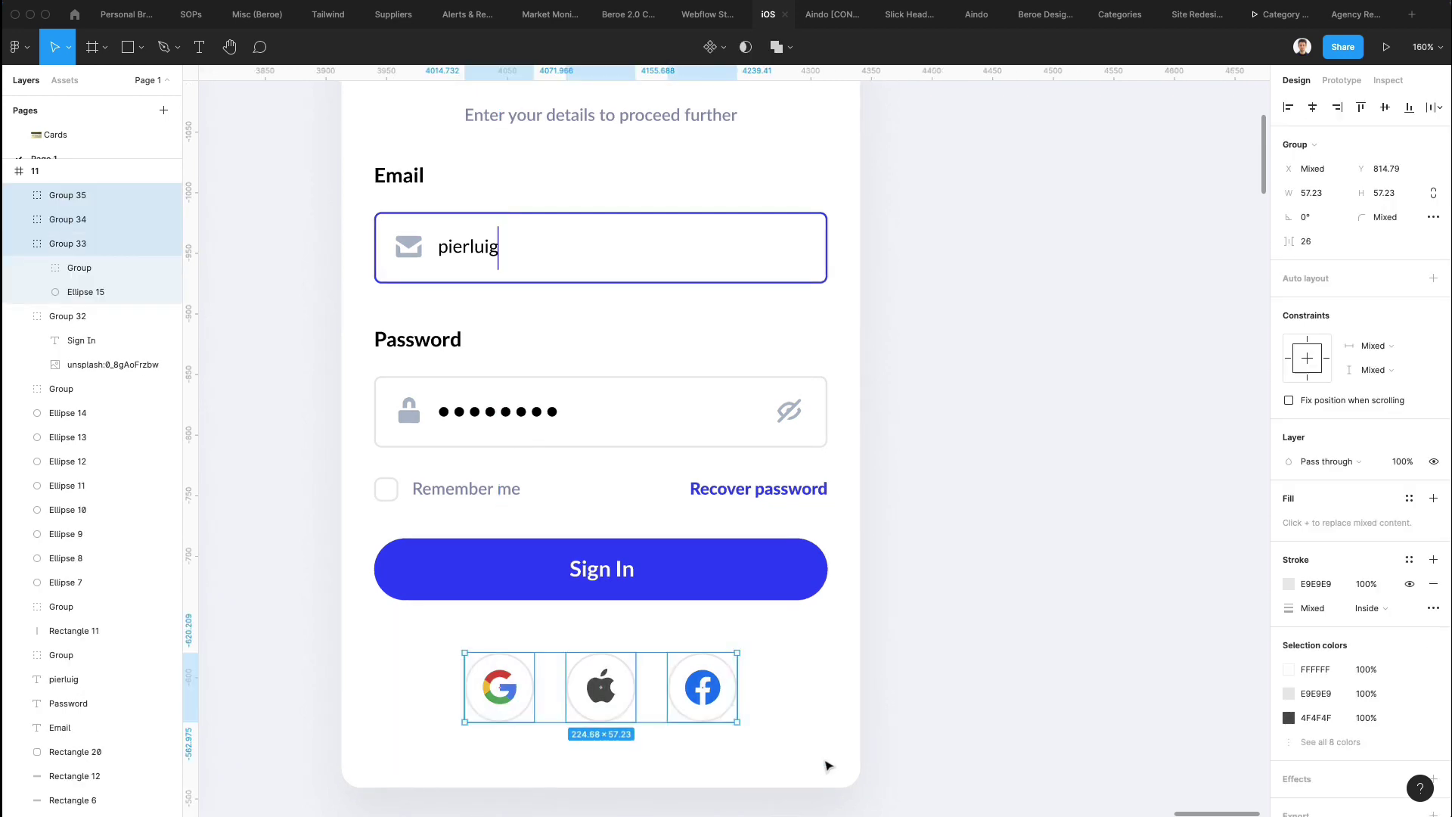
{"action": "left_click_drag", "start_coordinate": [734, 689], "coordinate": [707, 689]}
{"action": "left_click", "coordinate": [762, 681]}
Give the three social icon circles a pale blue-grey EEF2F9 fill
{"action": "scroll", "coordinate": [675, 689], "scroll_direction": "down", "scroll_amount": 2}
{"action": "scroll", "coordinate": [676, 688], "scroll_direction": "up", "scroll_amount": 2}
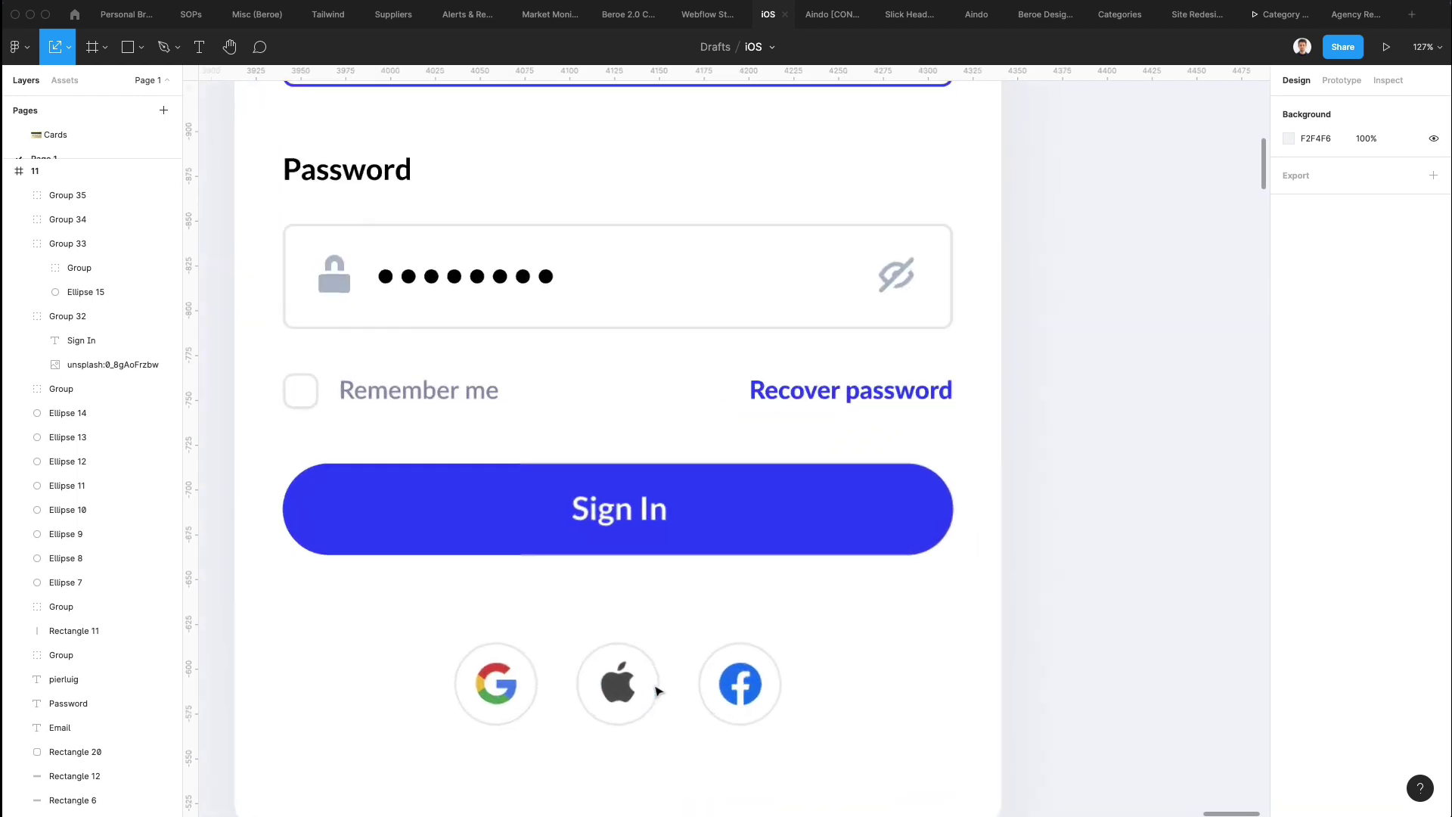
{"action": "scroll", "coordinate": [503, 613], "scroll_direction": "down", "scroll_amount": 1}
{"action": "left_click_drag", "start_coordinate": [422, 599], "coordinate": [701, 645]}
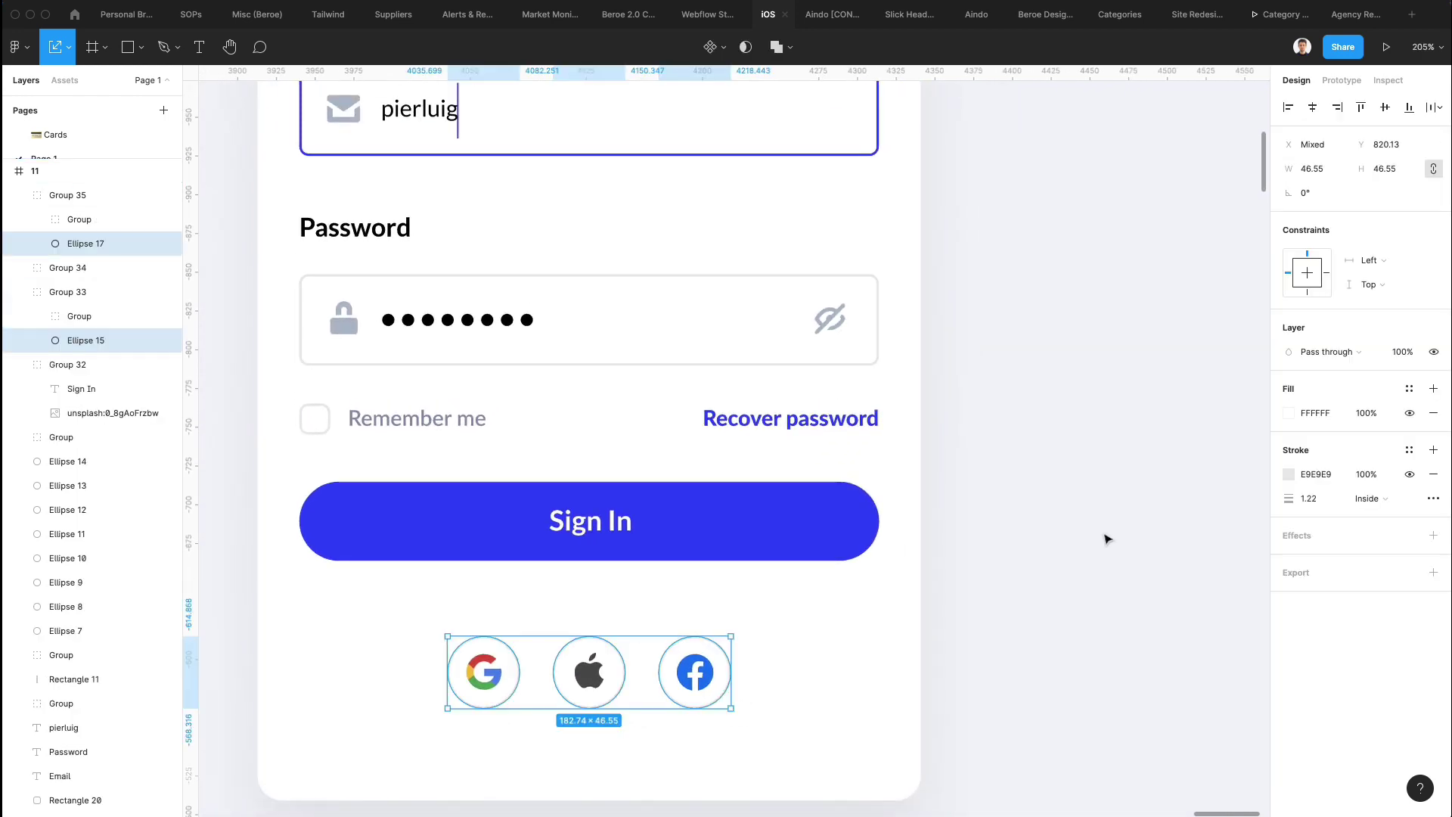
{"action": "left_click", "coordinate": [1284, 415]}
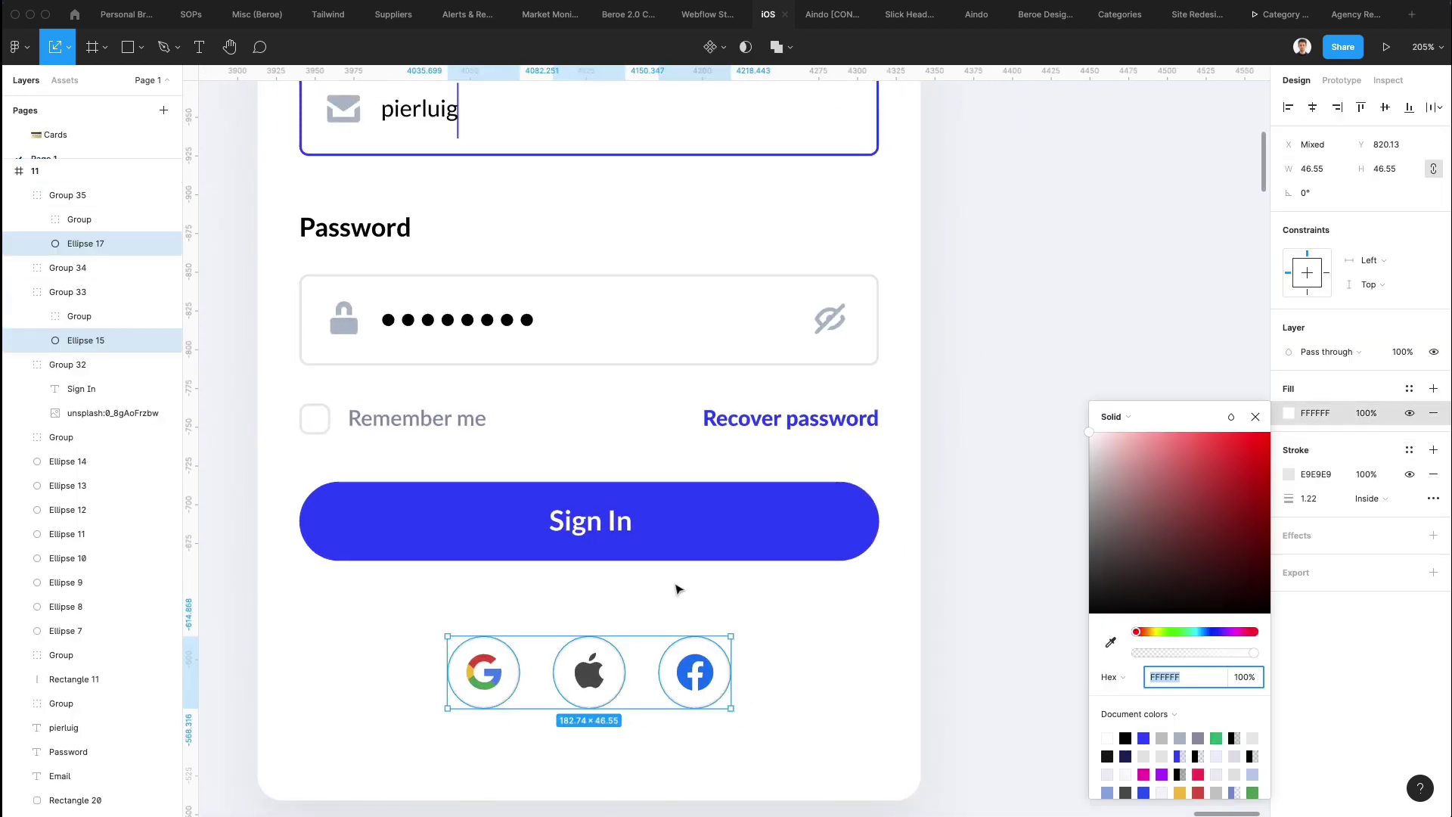
{"action": "type", "text": "F9FAFD"}
{"action": "key", "text": "Return"}
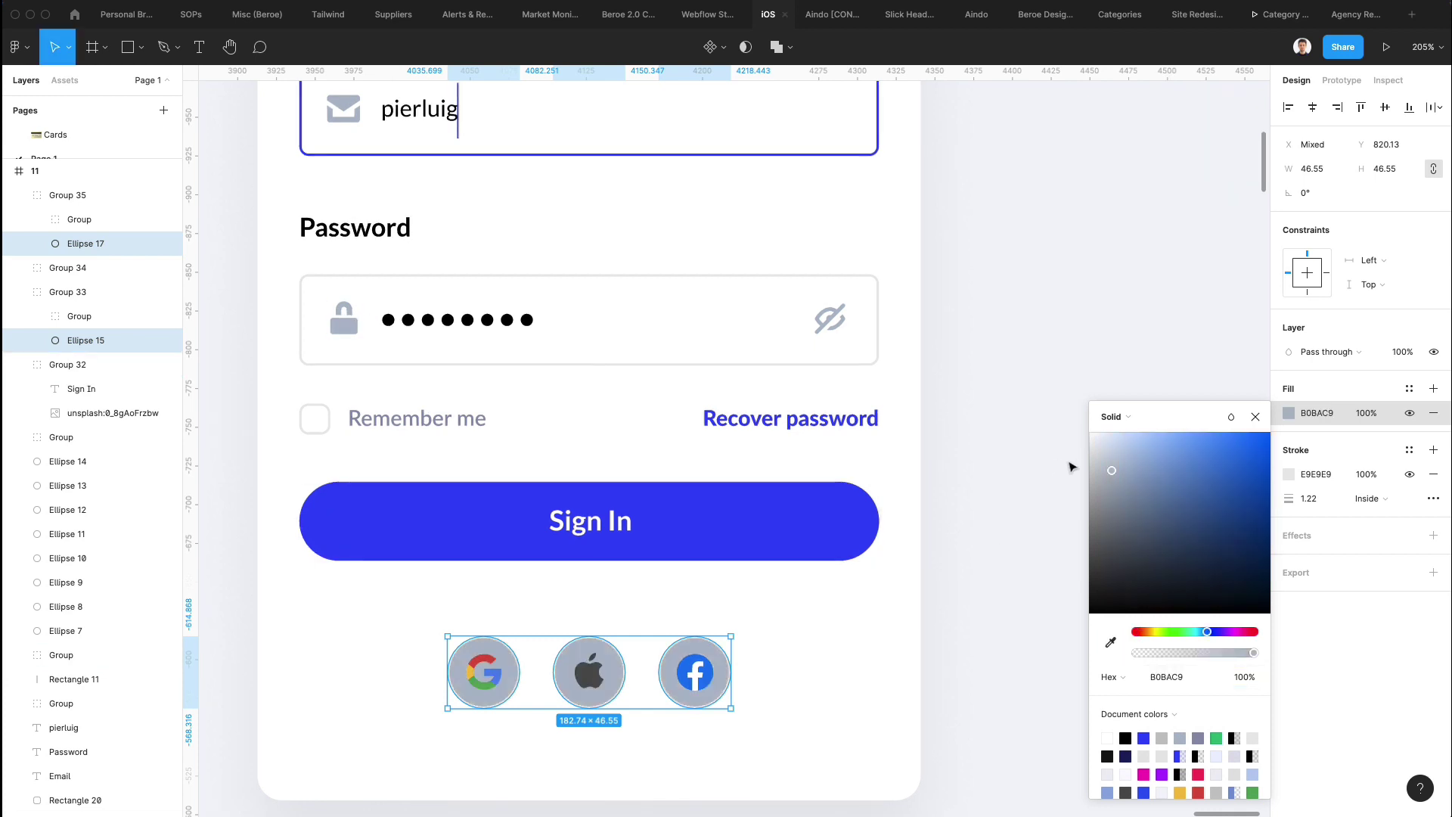
{"action": "left_click_drag", "start_coordinate": [1091, 439], "coordinate": [1094, 445]}
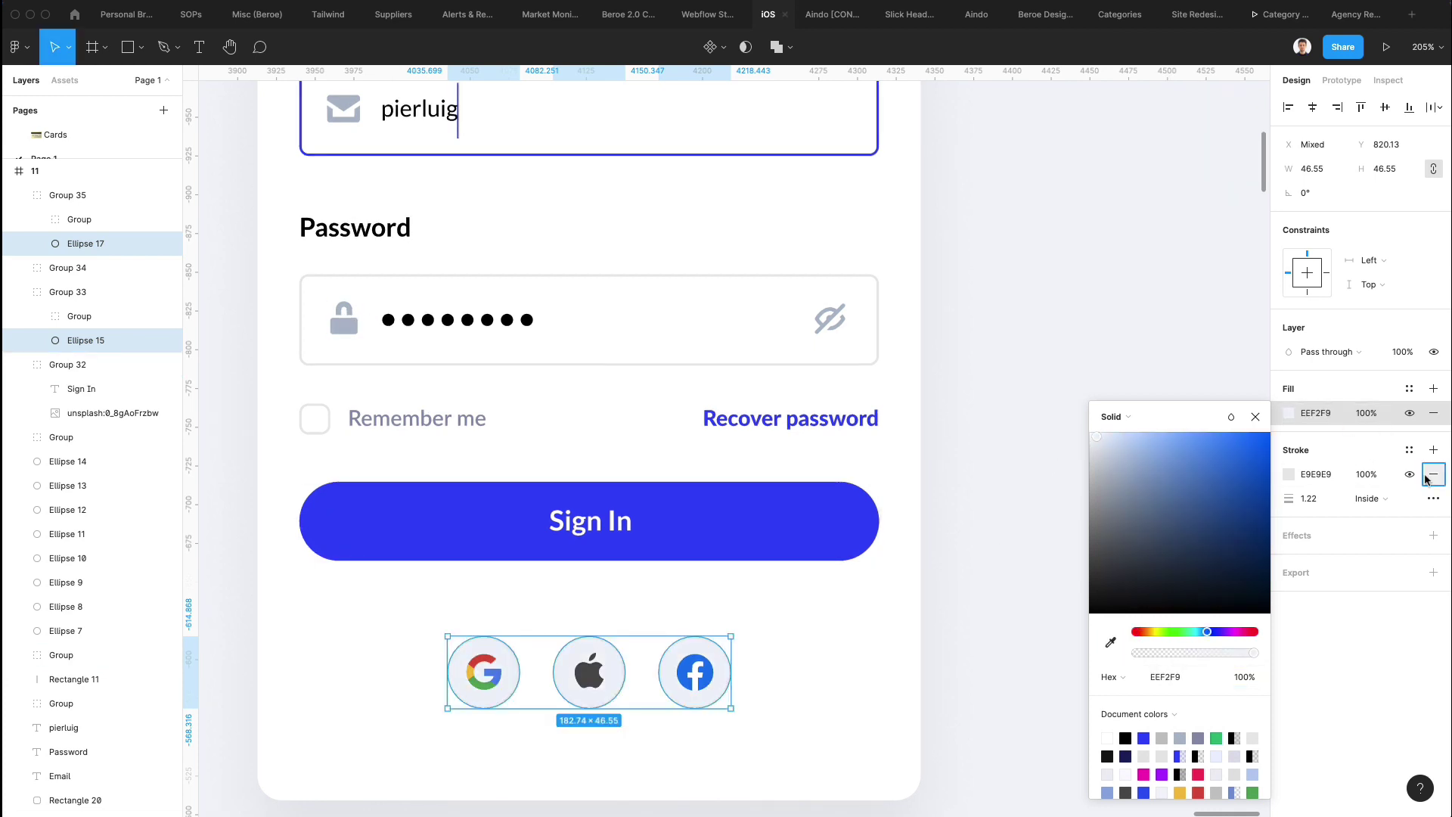
{"action": "left_click", "coordinate": [752, 724]}
Enlarge the social icons to about 52.64 px and nudge them down
{"action": "scroll", "coordinate": [770, 727], "scroll_direction": "down", "scroll_amount": 5, "text": "ctrl"}
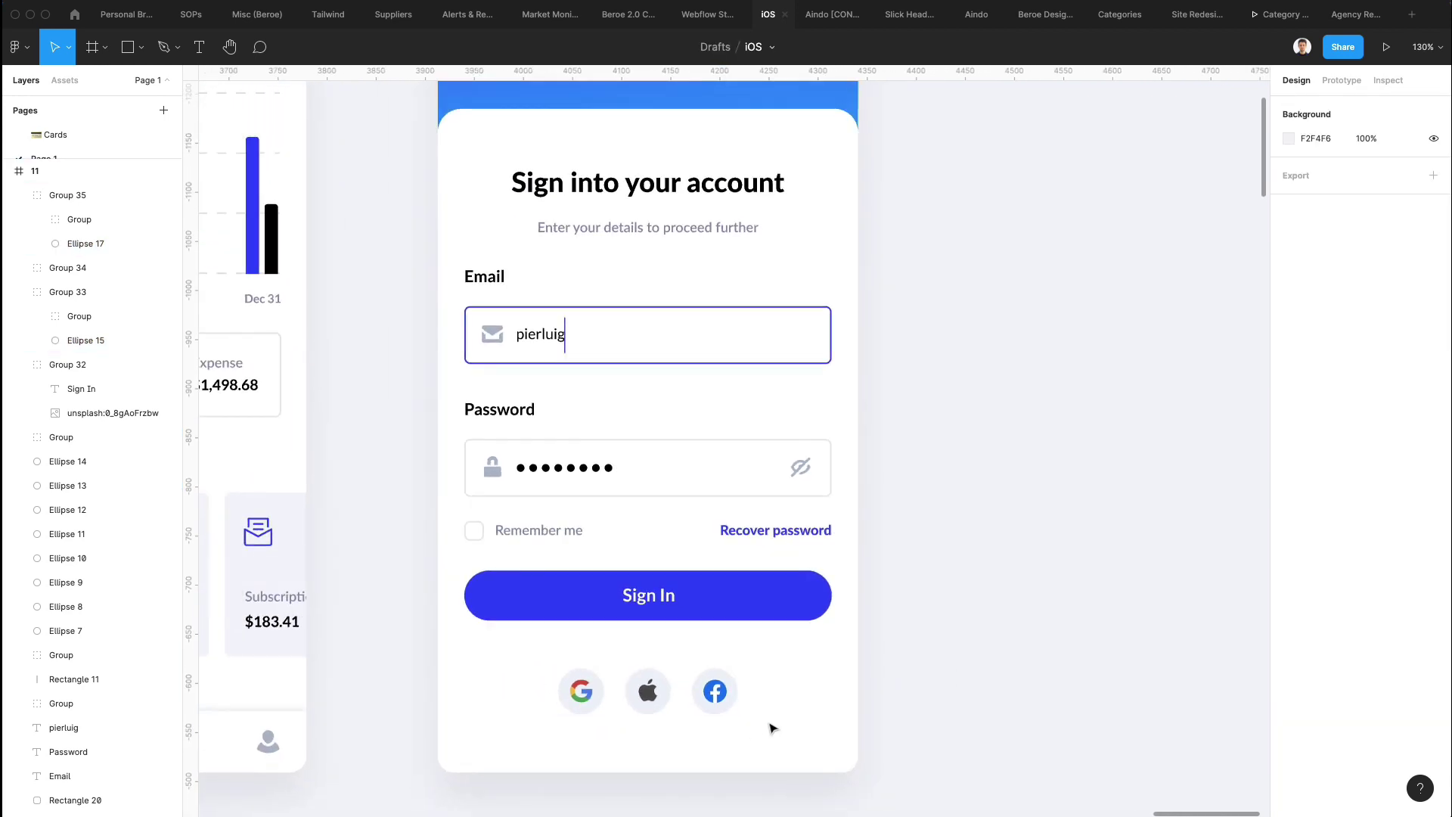
{"action": "left_click_drag", "start_coordinate": [790, 726], "coordinate": [490, 649]}
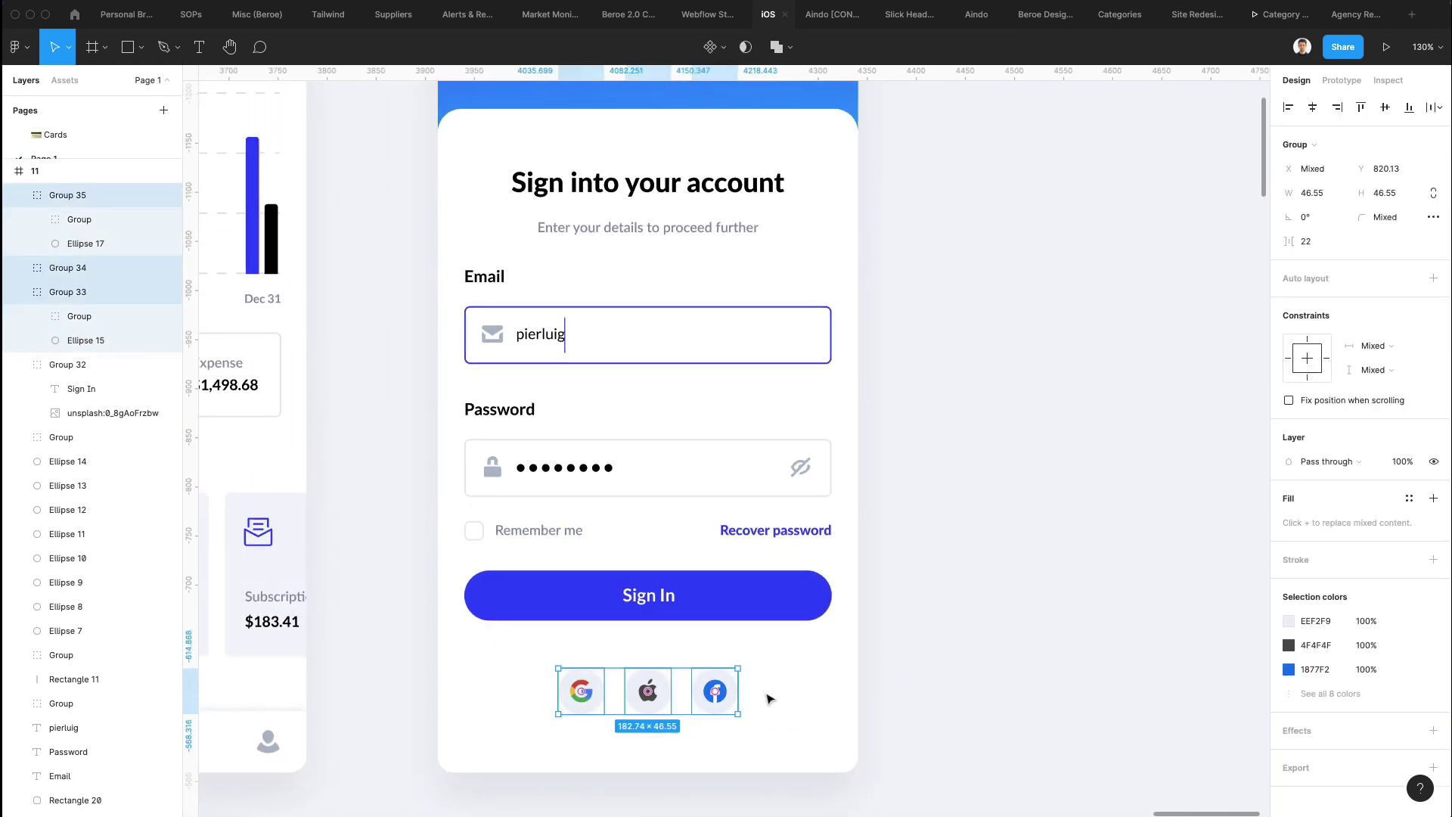
{"action": "left_click_drag", "start_coordinate": [736, 695], "coordinate": [750, 692]}
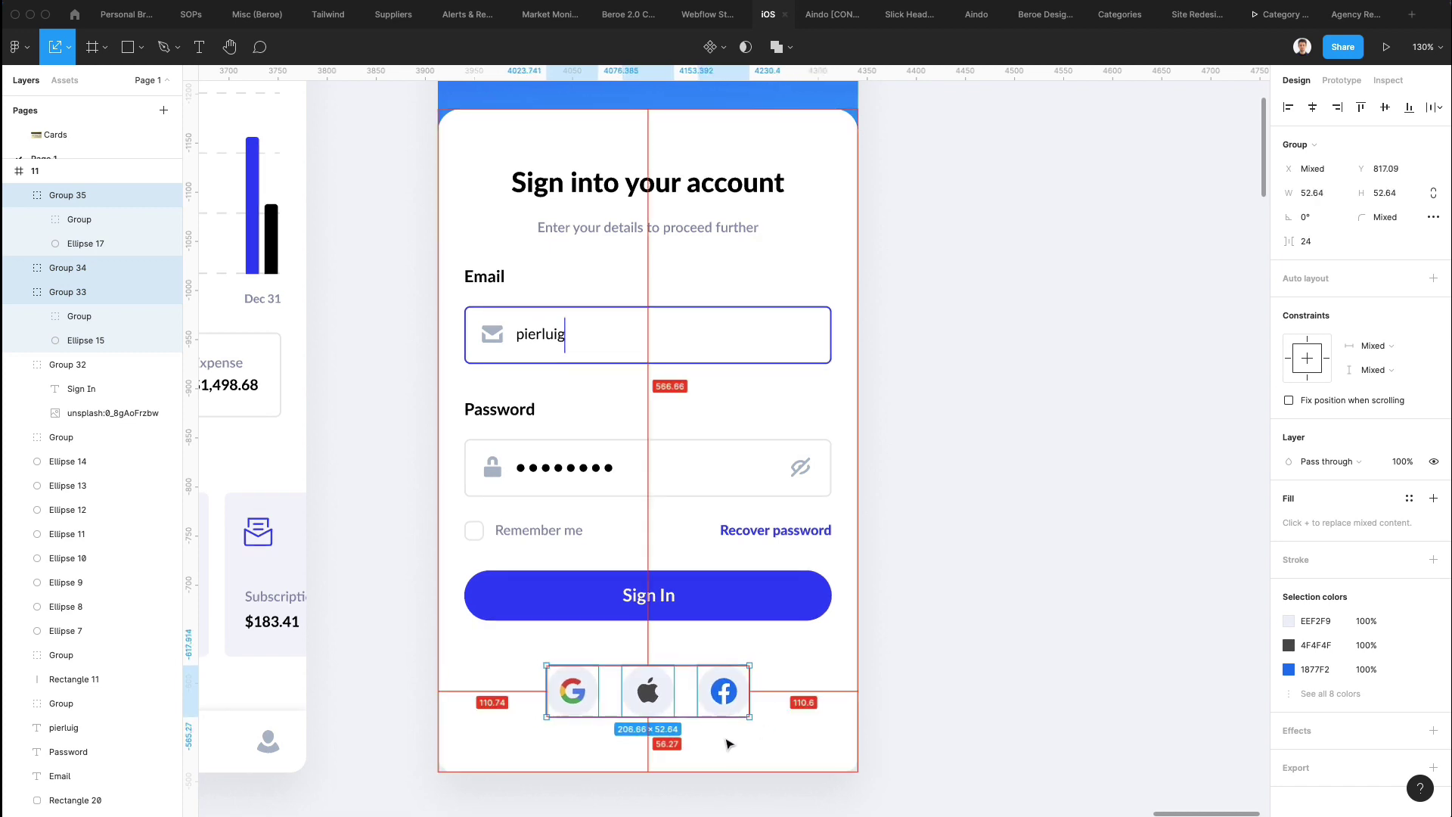
{"action": "key", "text": "Down"}
{"action": "key", "text": "Down"}
{"action": "key", "text": "Down"}
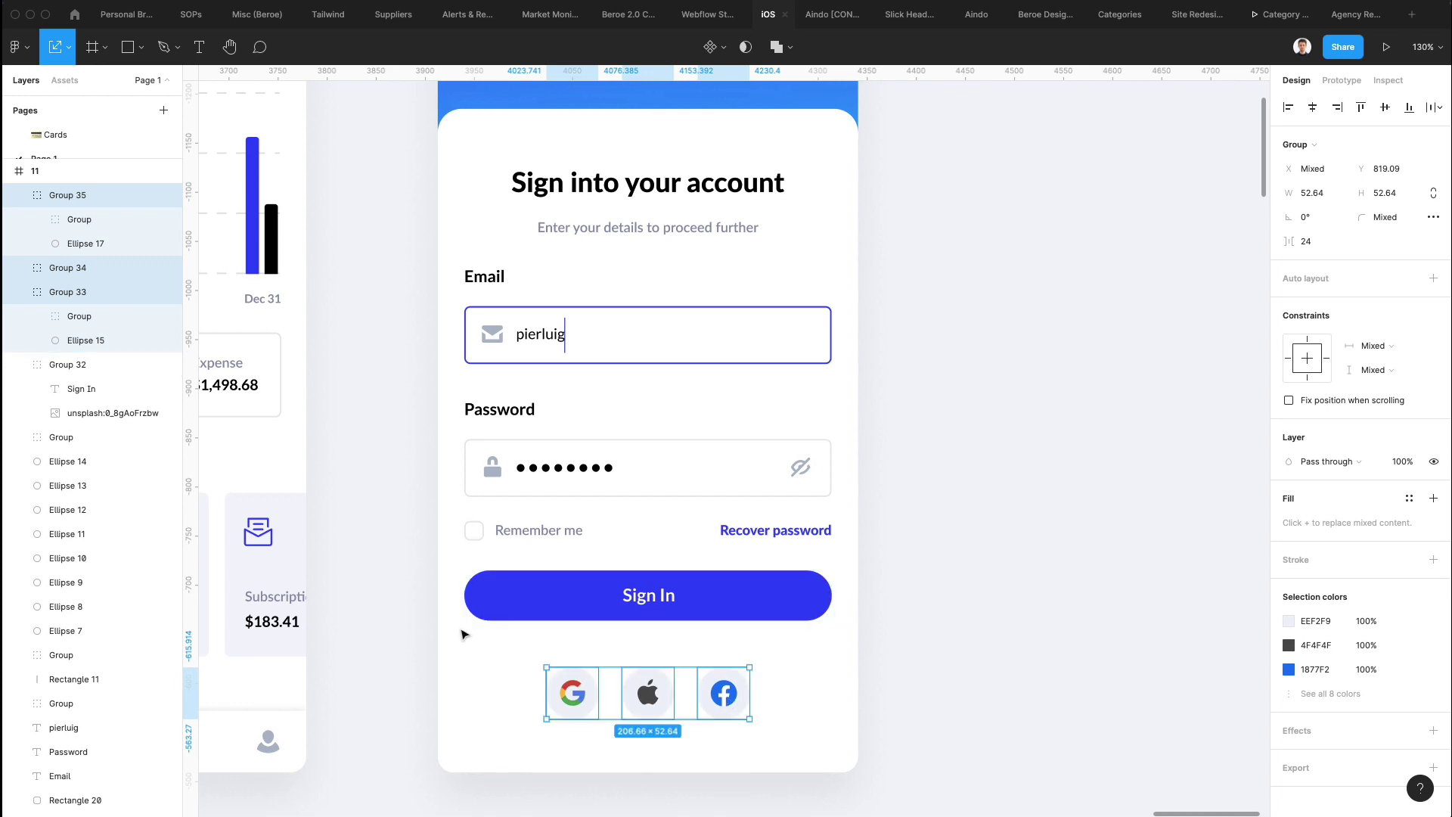
Nudge the Sign In button and Remember me row slightly down
{"action": "left_click", "coordinate": [666, 598]}
{"action": "key", "text": "Down"}
{"action": "key", "text": "Down"}
{"action": "key", "text": "Down"}
{"action": "key", "text": "Down"}
{"action": "key", "text": "Down"}
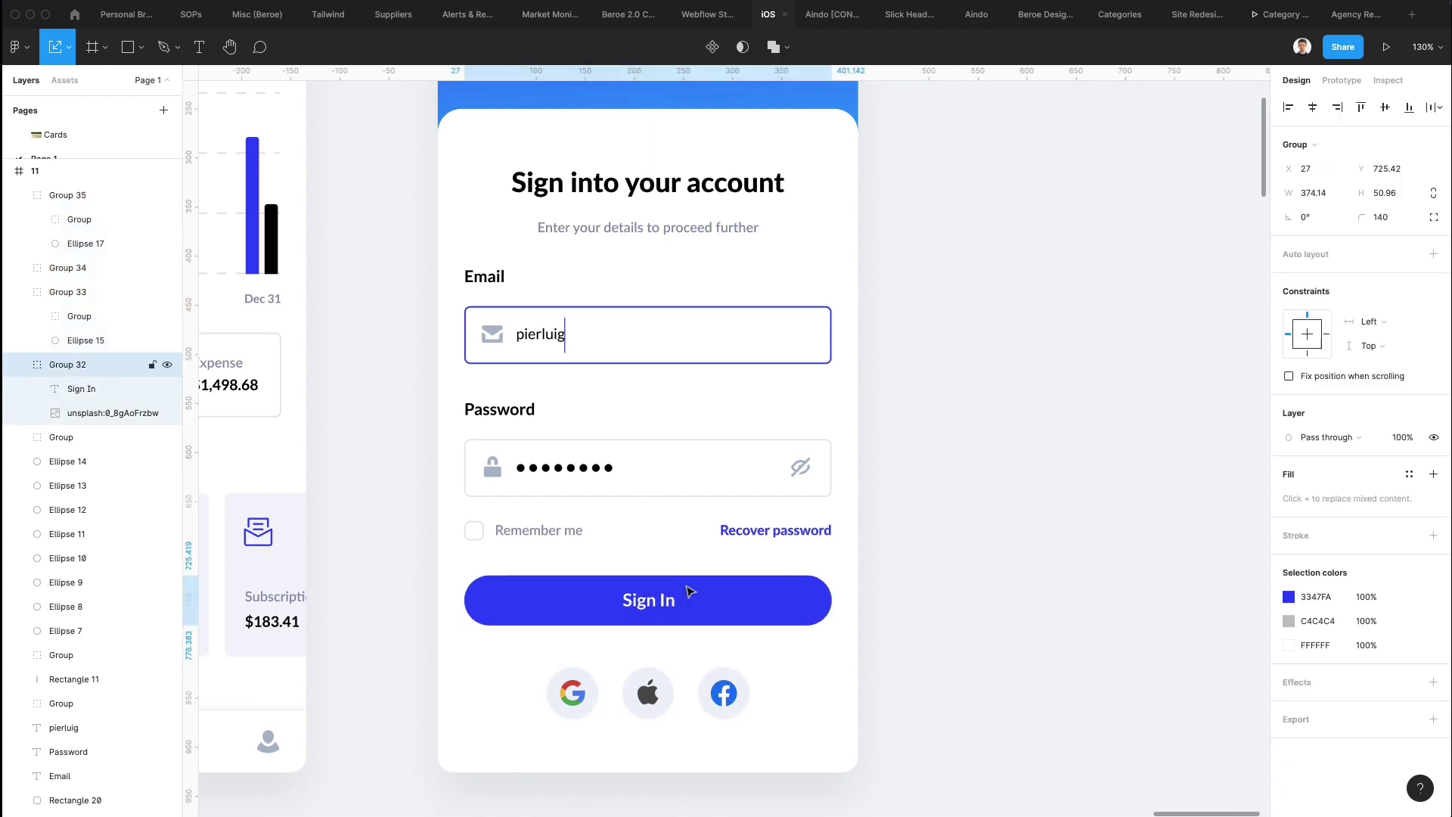
{"action": "left_click_drag", "start_coordinate": [440, 506], "coordinate": [864, 551]}
{"action": "key", "text": "Down"}
{"action": "key", "text": "Down"}
{"action": "key", "text": "Down"}
{"action": "key", "text": "Down"}
{"action": "key", "text": "Down"}
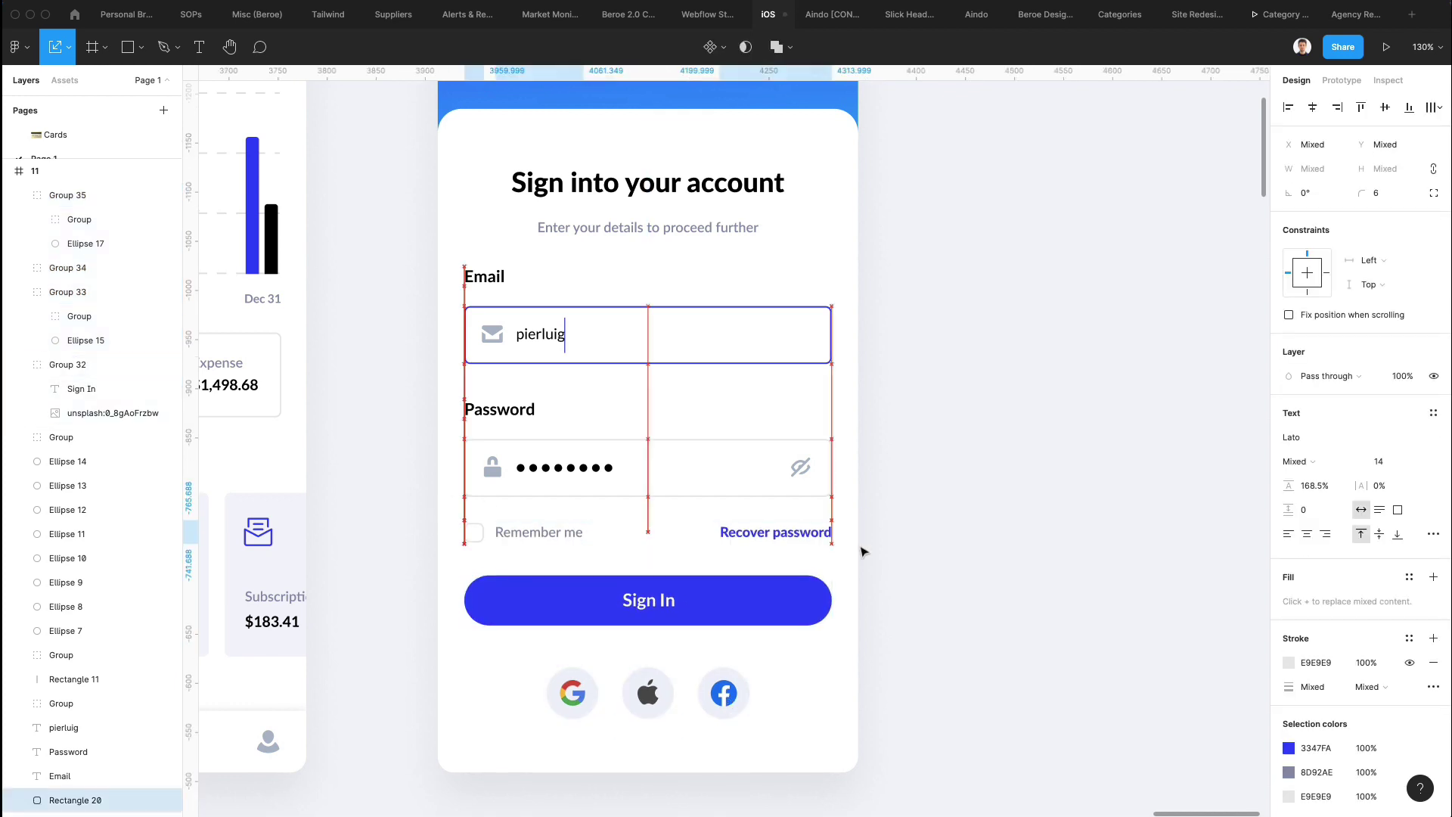
Duplicate sign-in frame 11 as frame 12 beside it
{"action": "scroll", "coordinate": [863, 552], "scroll_direction": "down", "scroll_amount": 3}
{"action": "left_click", "coordinate": [863, 552]}
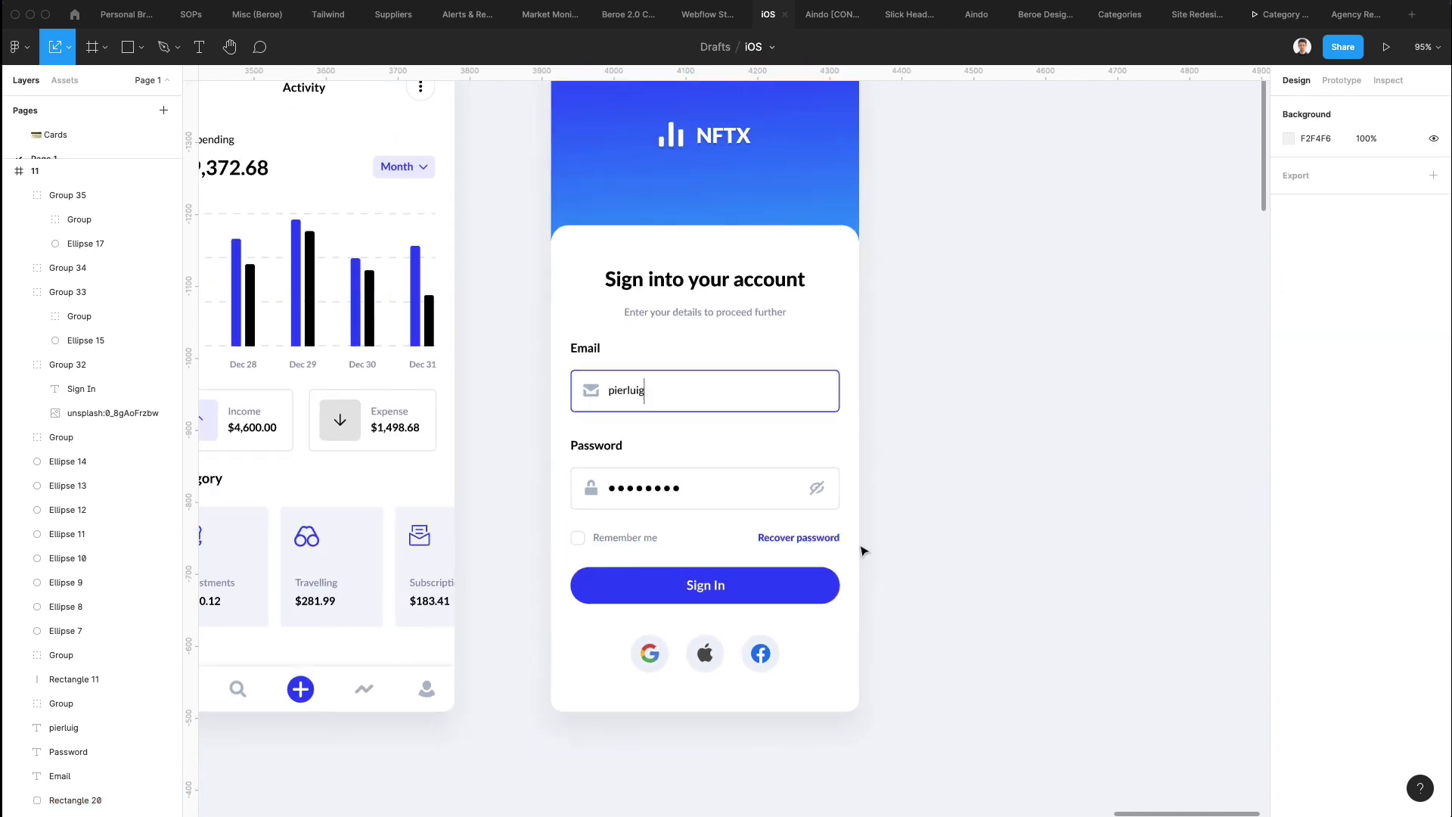
{"action": "scroll", "coordinate": [863, 550], "scroll_direction": "down", "scroll_amount": 5}
{"action": "scroll", "coordinate": [874, 522], "scroll_direction": "down", "scroll_amount": 2}
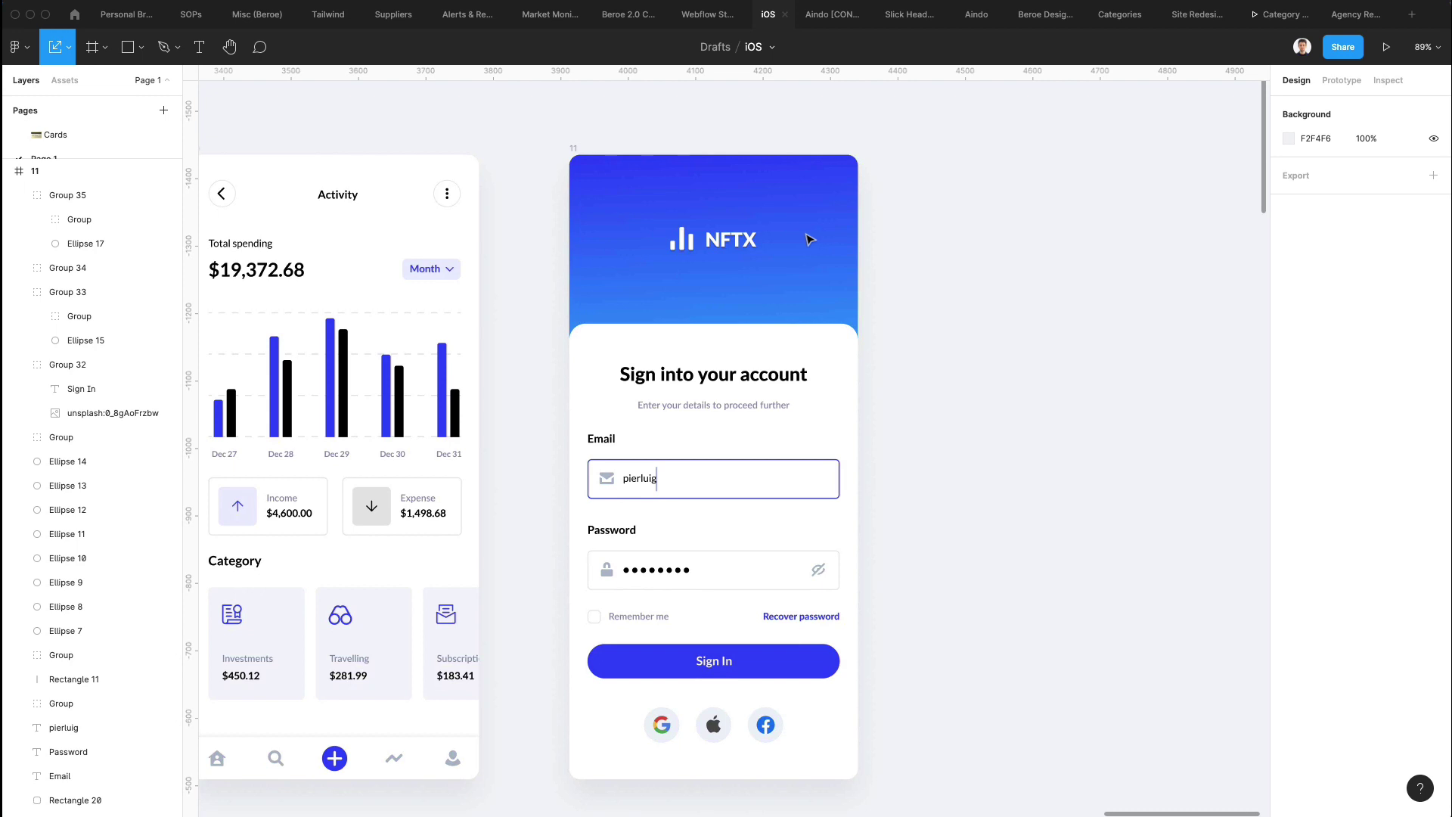
{"action": "right_click", "coordinate": [801, 286]}
{"action": "left_click", "coordinate": [539, 155]}
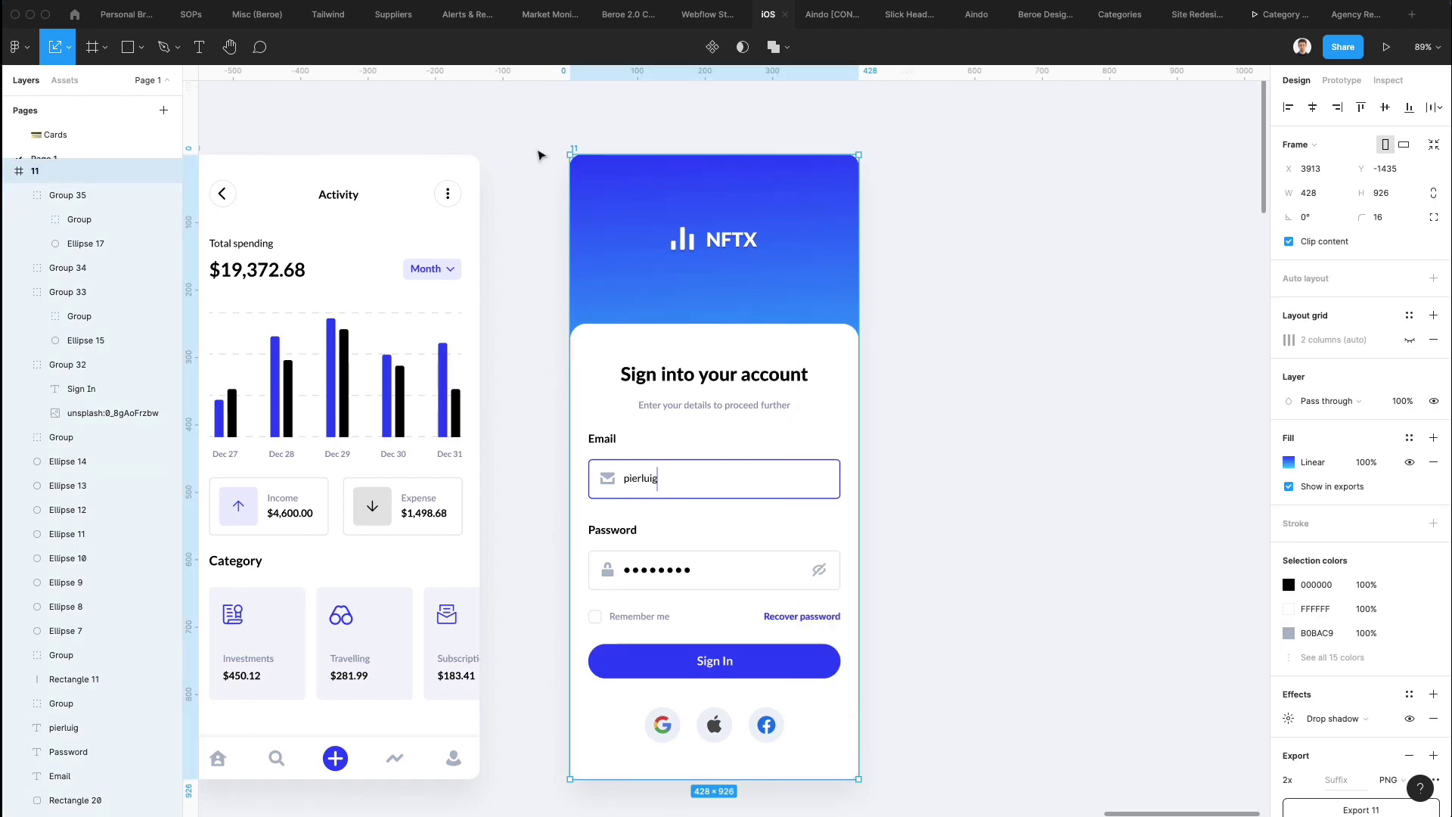
{"action": "left_click_drag", "start_coordinate": [591, 165], "coordinate": [941, 165]}
{"action": "left_click", "coordinate": [1042, 129]}
{"action": "scroll", "coordinate": [1041, 130], "scroll_direction": "right", "scroll_amount": 5}
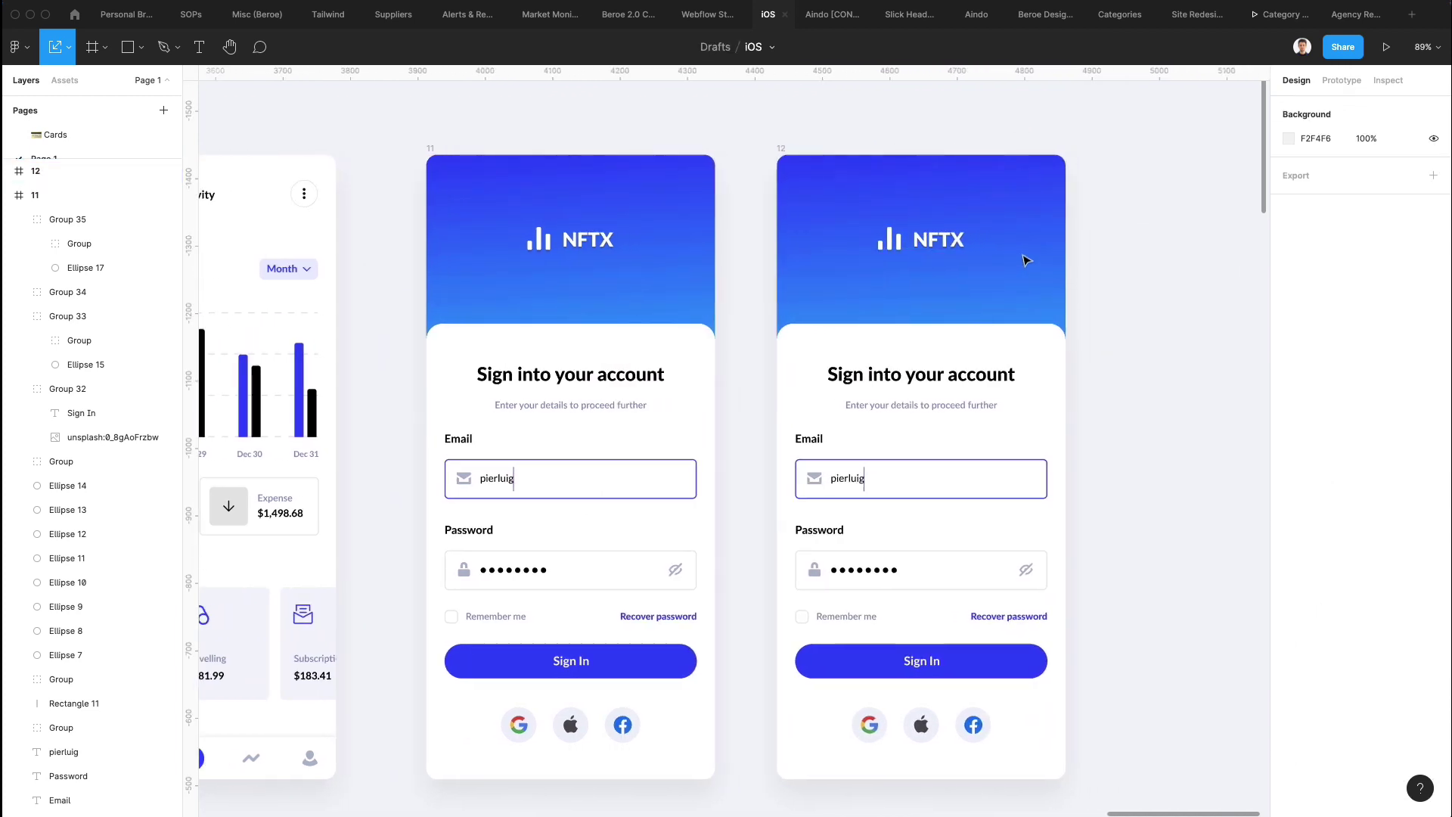
Draw a grey 428 × 271.89 rectangle over frame 12's header, behind the NFTX logo
{"action": "key", "text": "r"}
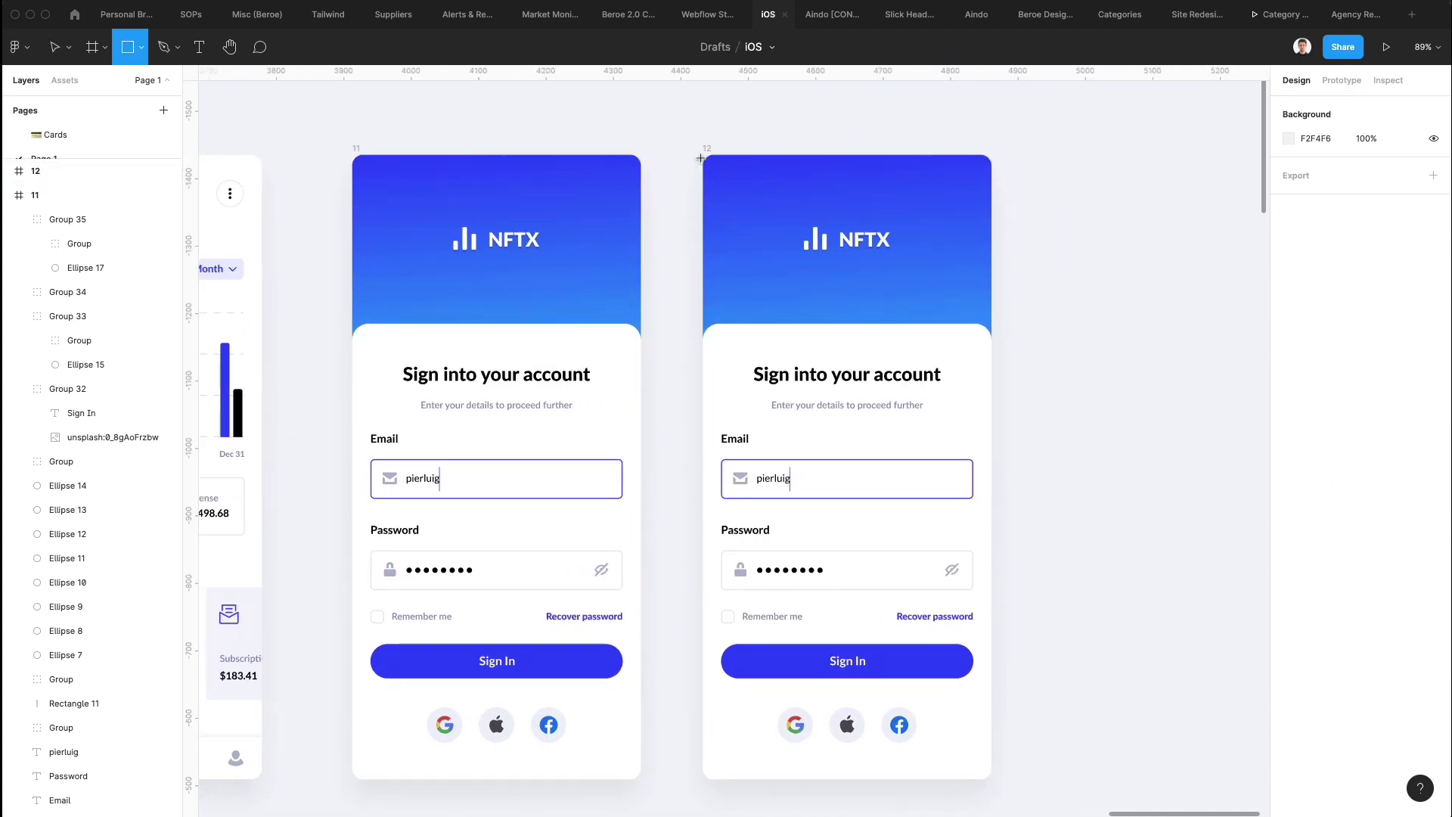
{"action": "left_click_drag", "start_coordinate": [701, 158], "coordinate": [991, 340]}
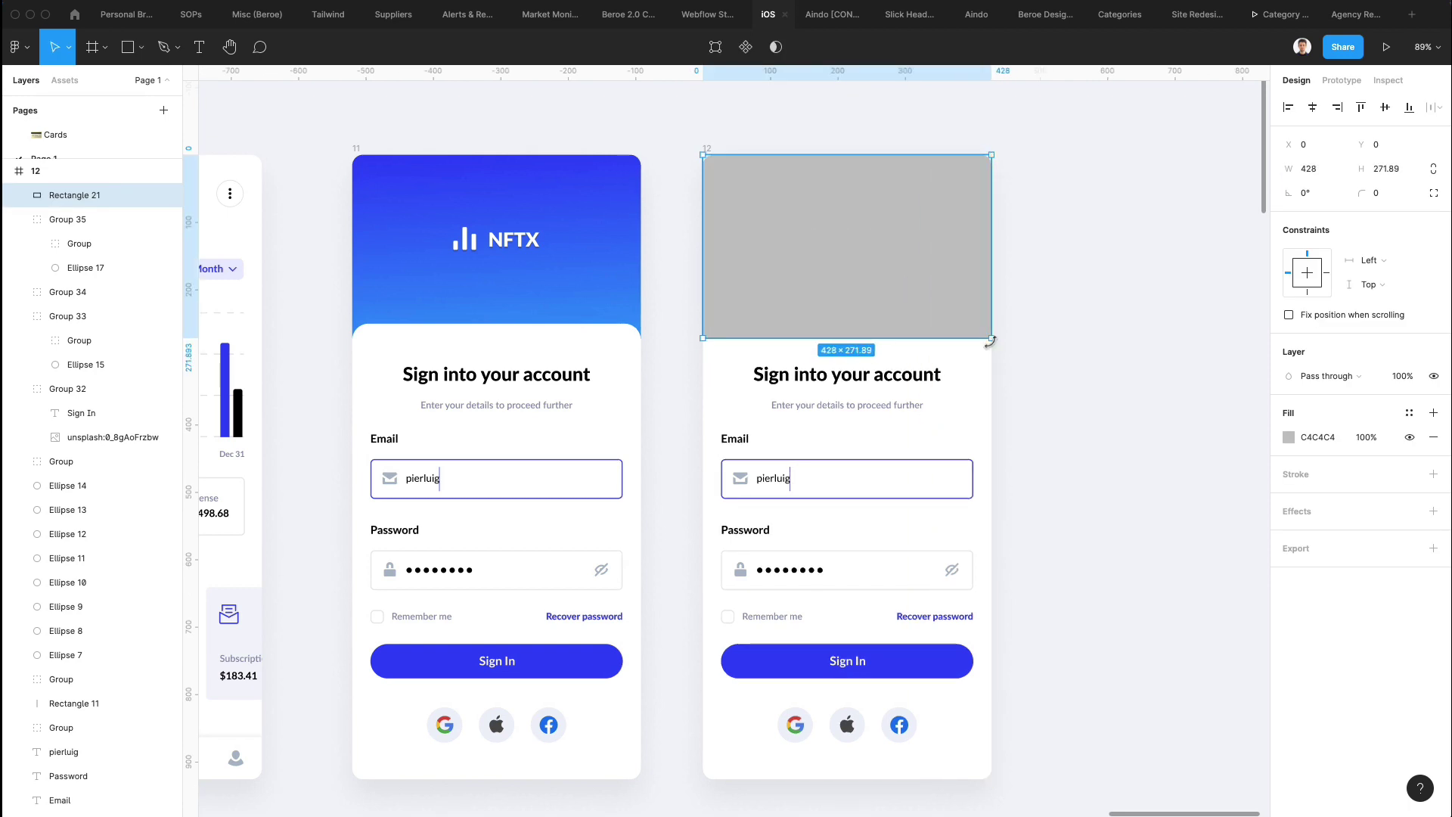
{"action": "key", "text": "super+bracketleft"}
{"action": "key", "text": "super+bracketleft"}
{"action": "key", "text": "super+bracketleft"}
{"action": "key", "text": "super+bracketleft"}
{"action": "key", "text": "super+bracketleft"}
{"action": "key", "text": "super+bracketleft"}
{"action": "key", "text": "super+bracketleft"}
{"action": "key", "text": "super+bracketleft"}
{"action": "key", "text": "super+bracketleft"}
{"action": "key", "text": "super+bracketleft"}
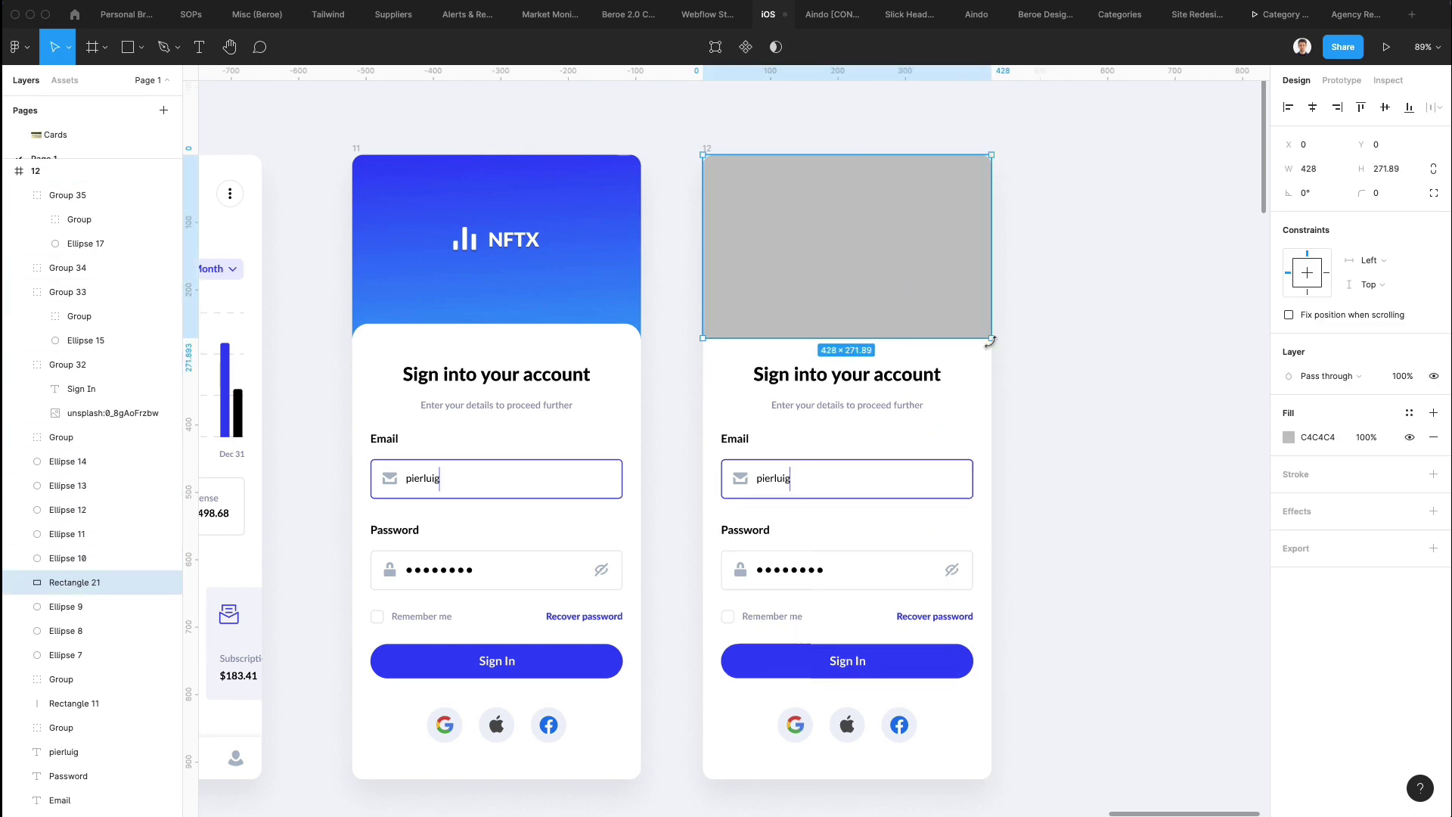
{"action": "key", "text": "super+bracketleft"}
{"action": "key", "text": "super+bracketleft"}
{"action": "key", "text": "super+bracketleft"}
{"action": "key", "text": "super+bracketleft"}
{"action": "key", "text": "super+bracketleft"}
{"action": "key", "text": "super+bracketleft"}
{"action": "key", "text": "super+bracketleft"}
{"action": "key", "text": "super+bracketleft"}
{"action": "key", "text": "super+bracketleft"}
{"action": "key", "text": "super+bracketleft"}
{"action": "key", "text": "super+bracketleft"}
{"action": "key", "text": "super+bracketleft"}
{"action": "key", "text": "super+bracketleft"}
{"action": "key", "text": "super+bracketleft"}
{"action": "key", "text": "super+bracketleft"}
{"action": "key", "text": "super+bracketleft"}
{"action": "key", "text": "super+bracketleft"}
{"action": "key", "text": "super+bracketleft"}
{"action": "key", "text": "super+bracketleft"}
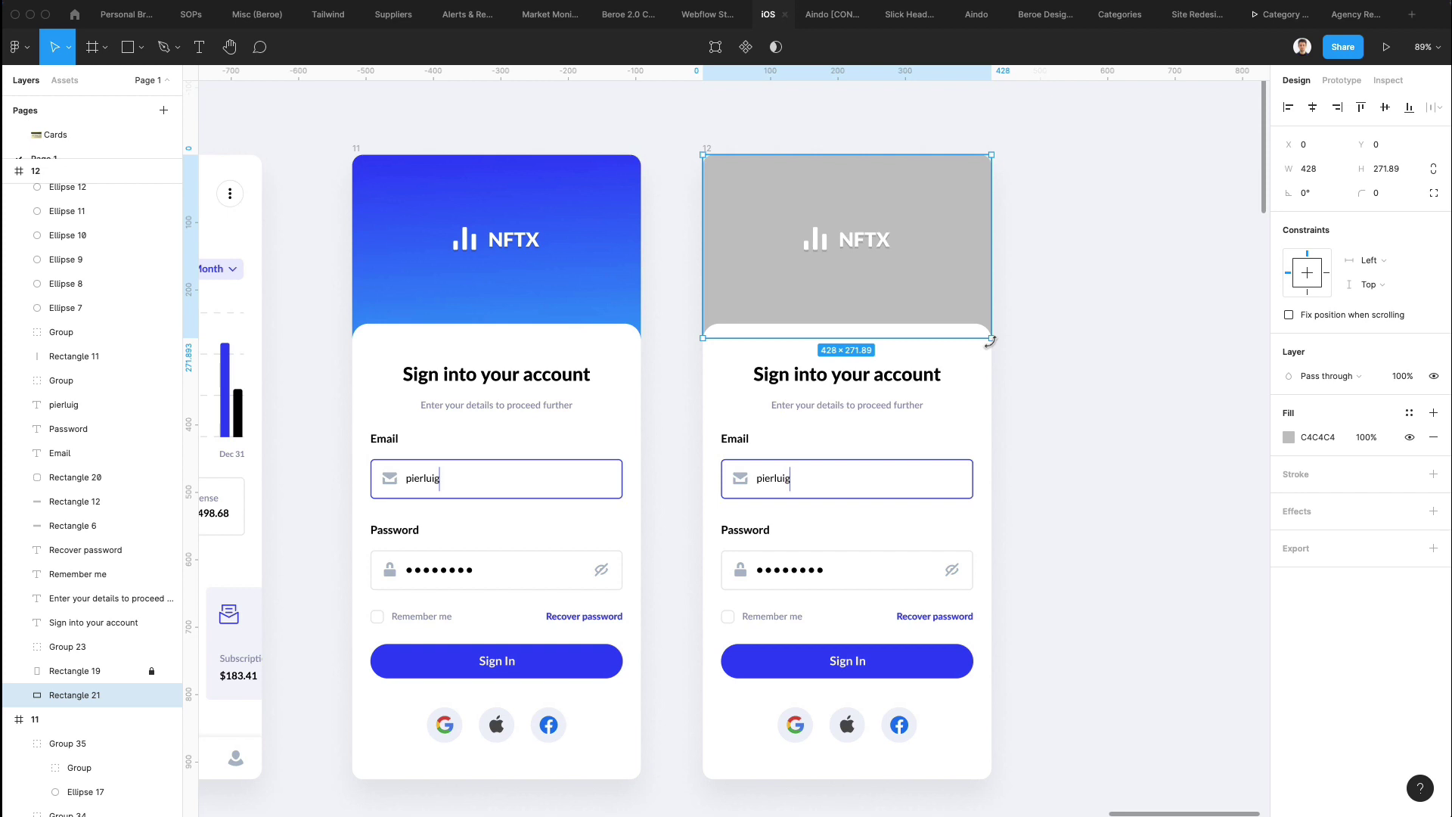
Launch the Unsplash plugin from the Plugins menu
{"action": "left_click", "coordinate": [17, 47]}
{"action": "mouse_move", "coordinate": [64, 260]}
{"action": "left_click", "coordinate": [250, 491]}
{"action": "scroll", "coordinate": [664, 136], "scroll_direction": "right", "scroll_amount": 1}
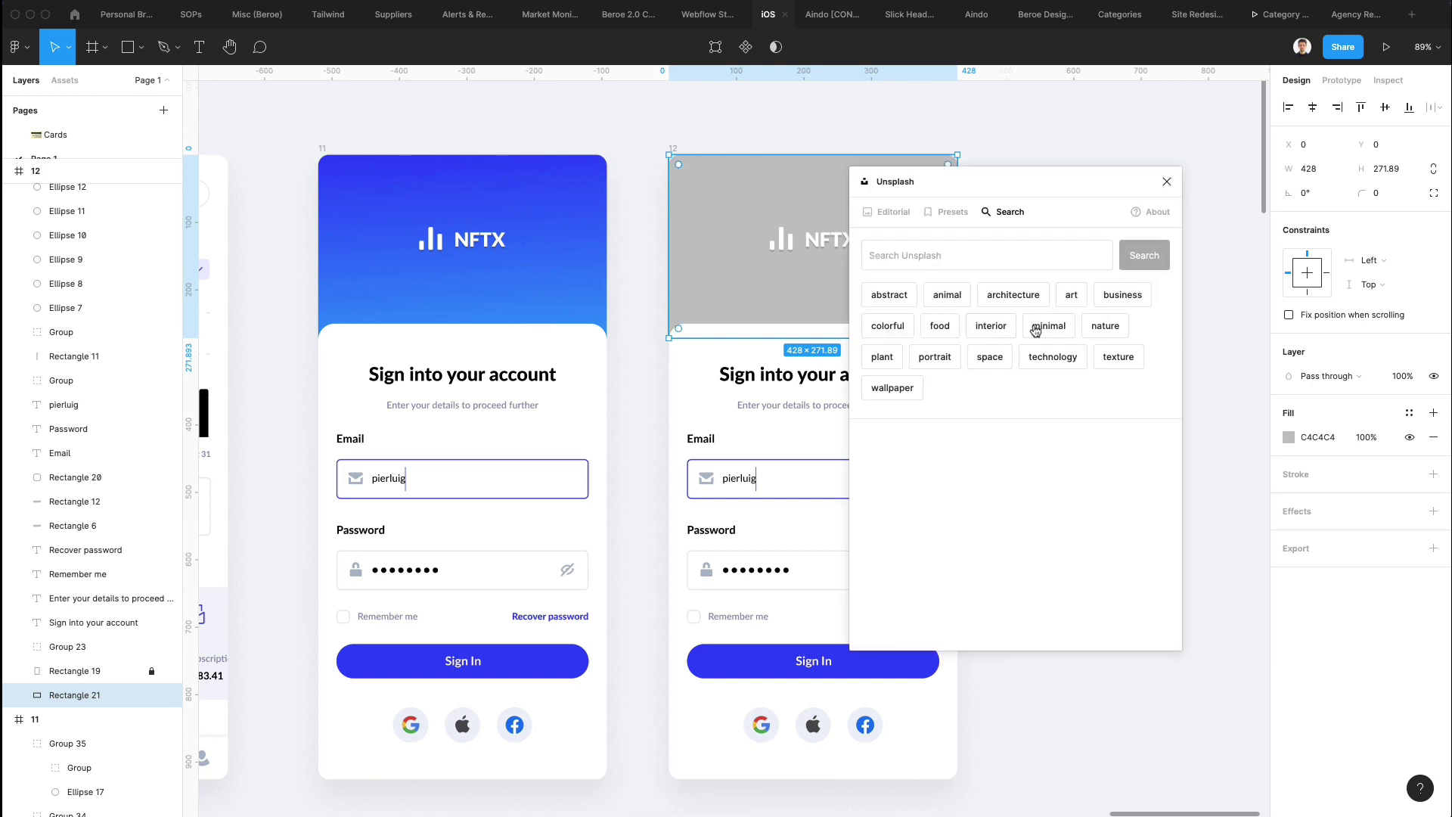
Search Unsplash for 'nft' images
{"action": "left_click", "coordinate": [991, 261]}
{"action": "type", "text": "nft"}
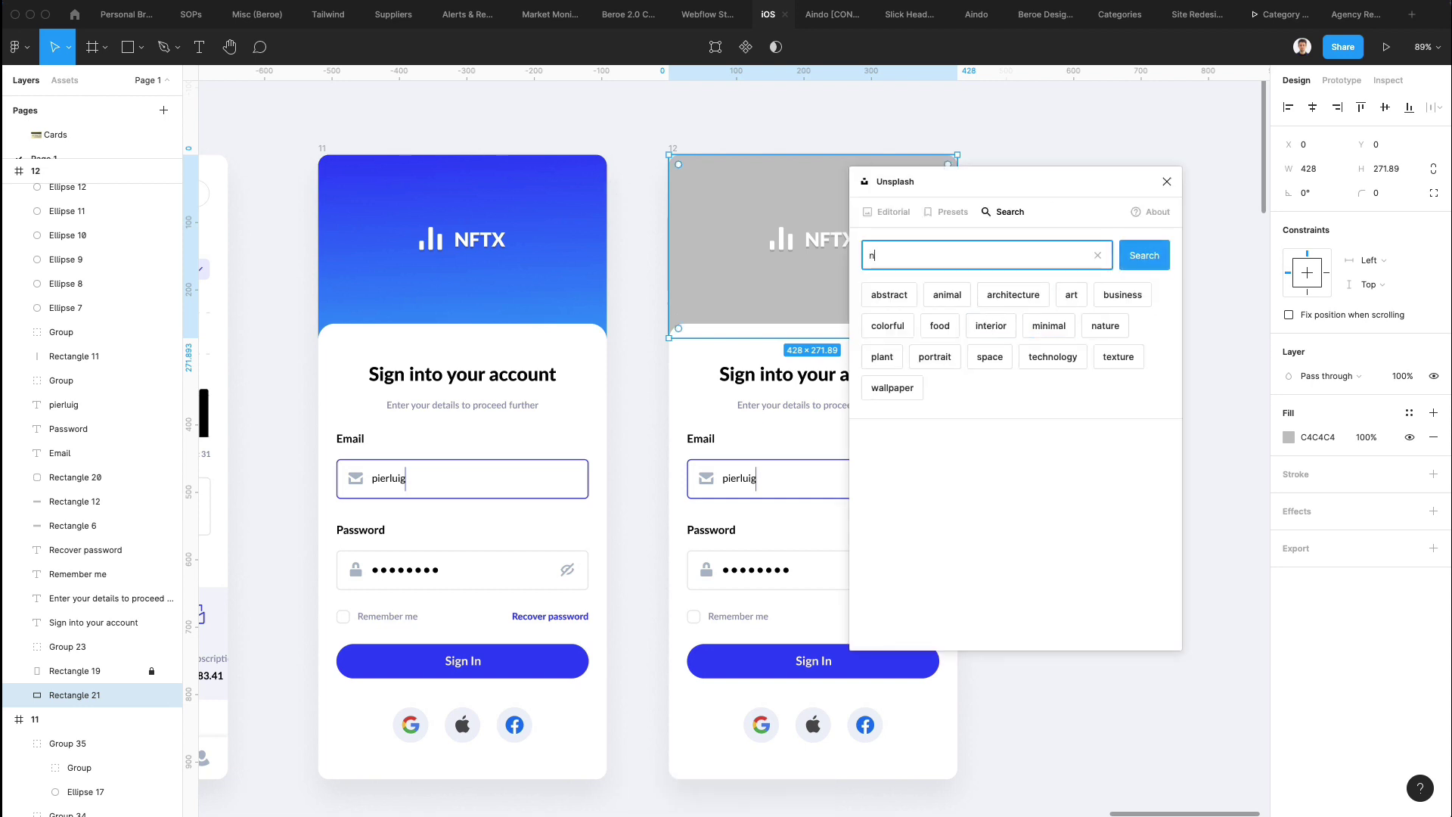
{"action": "key", "text": "Return"}
{"action": "left_click_drag", "start_coordinate": [1098, 182], "coordinate": [1270, 176]}
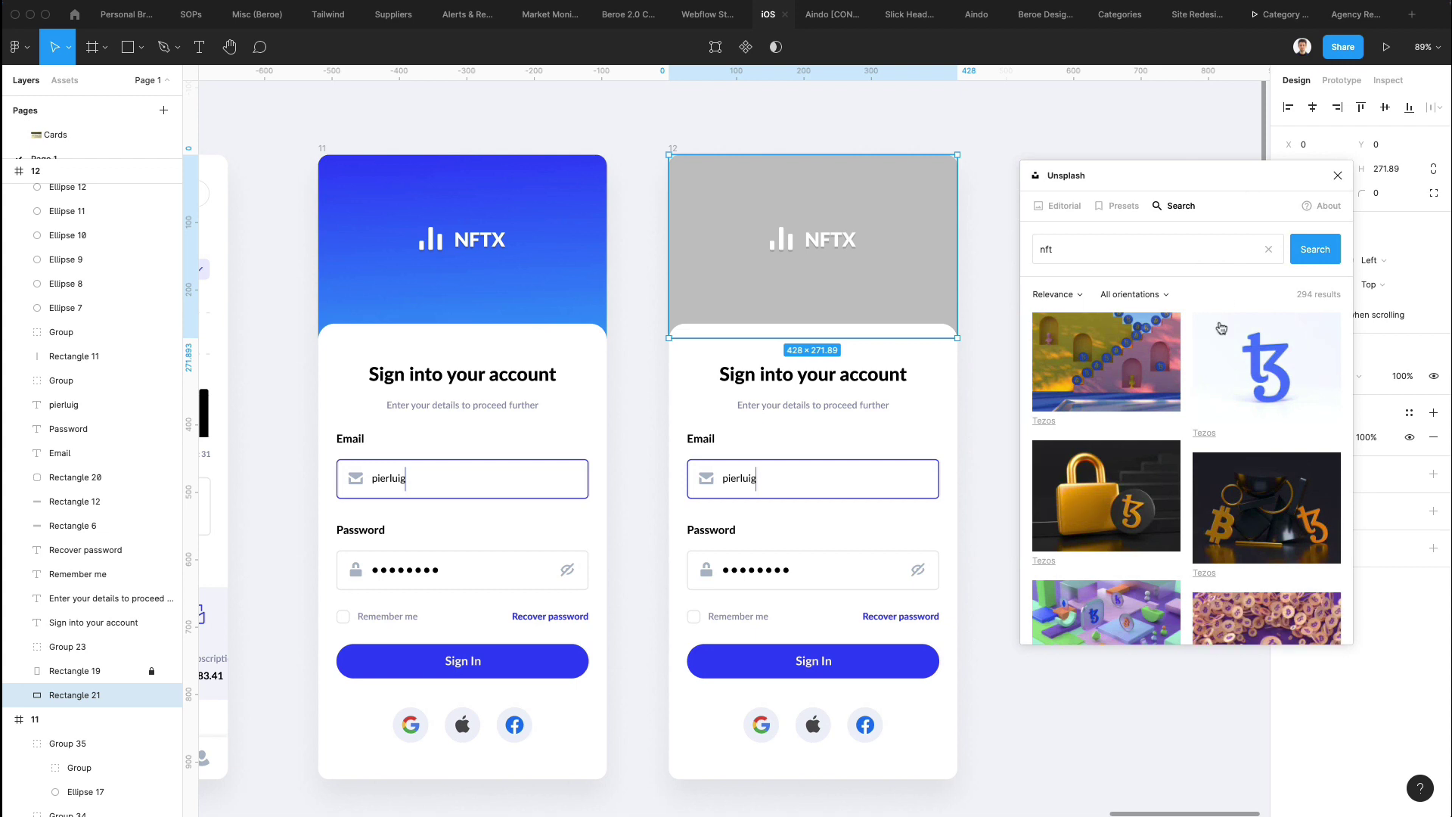
Fill the header rectangle with the purple-to-cyan gradient image from the results
{"action": "scroll", "coordinate": [1221, 333], "scroll_direction": "down", "scroll_amount": 10}
{"action": "scroll", "coordinate": [1220, 327], "scroll_direction": "down", "scroll_amount": 8}
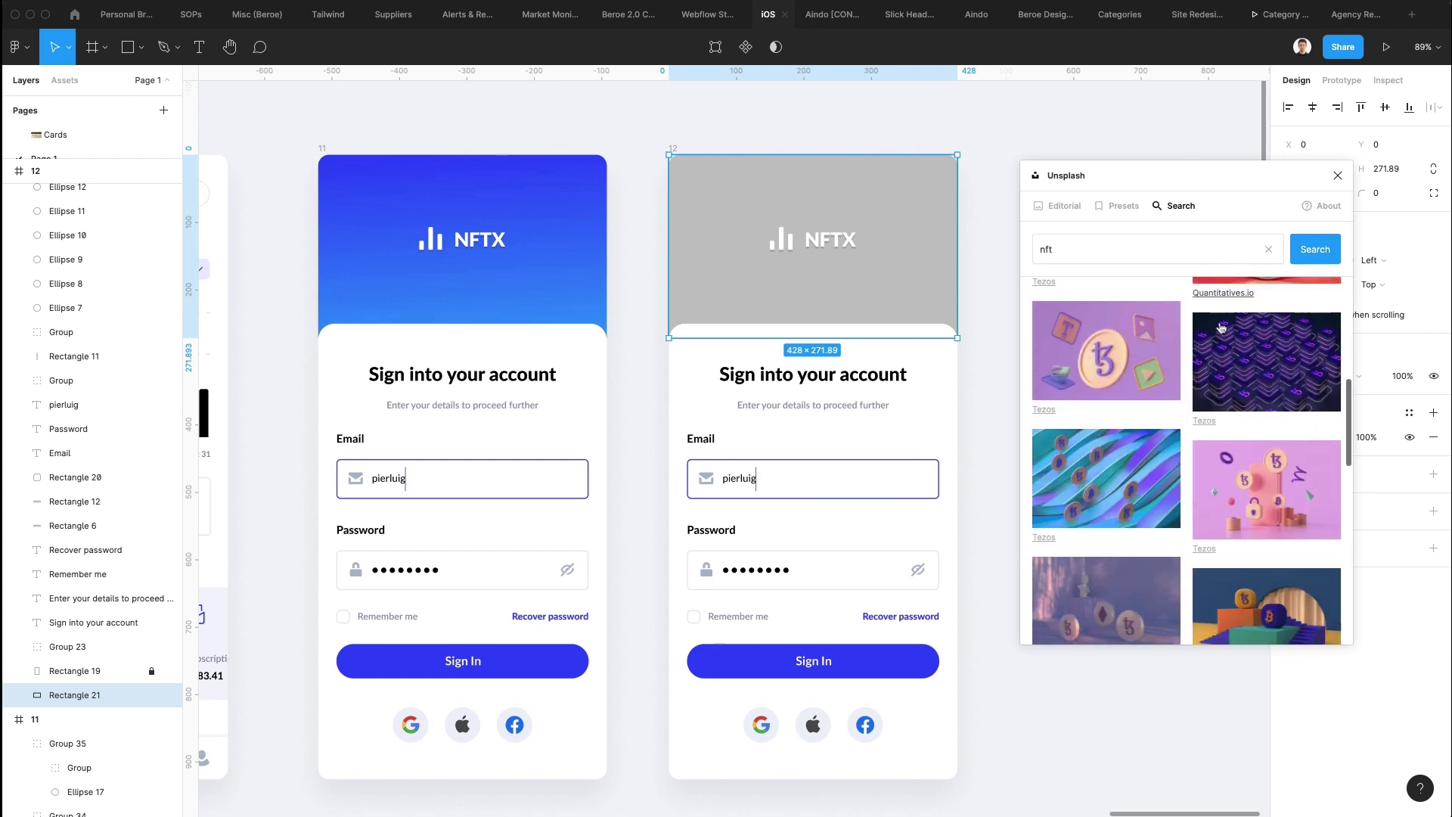
{"action": "scroll", "coordinate": [1220, 327], "scroll_direction": "down", "scroll_amount": 4}
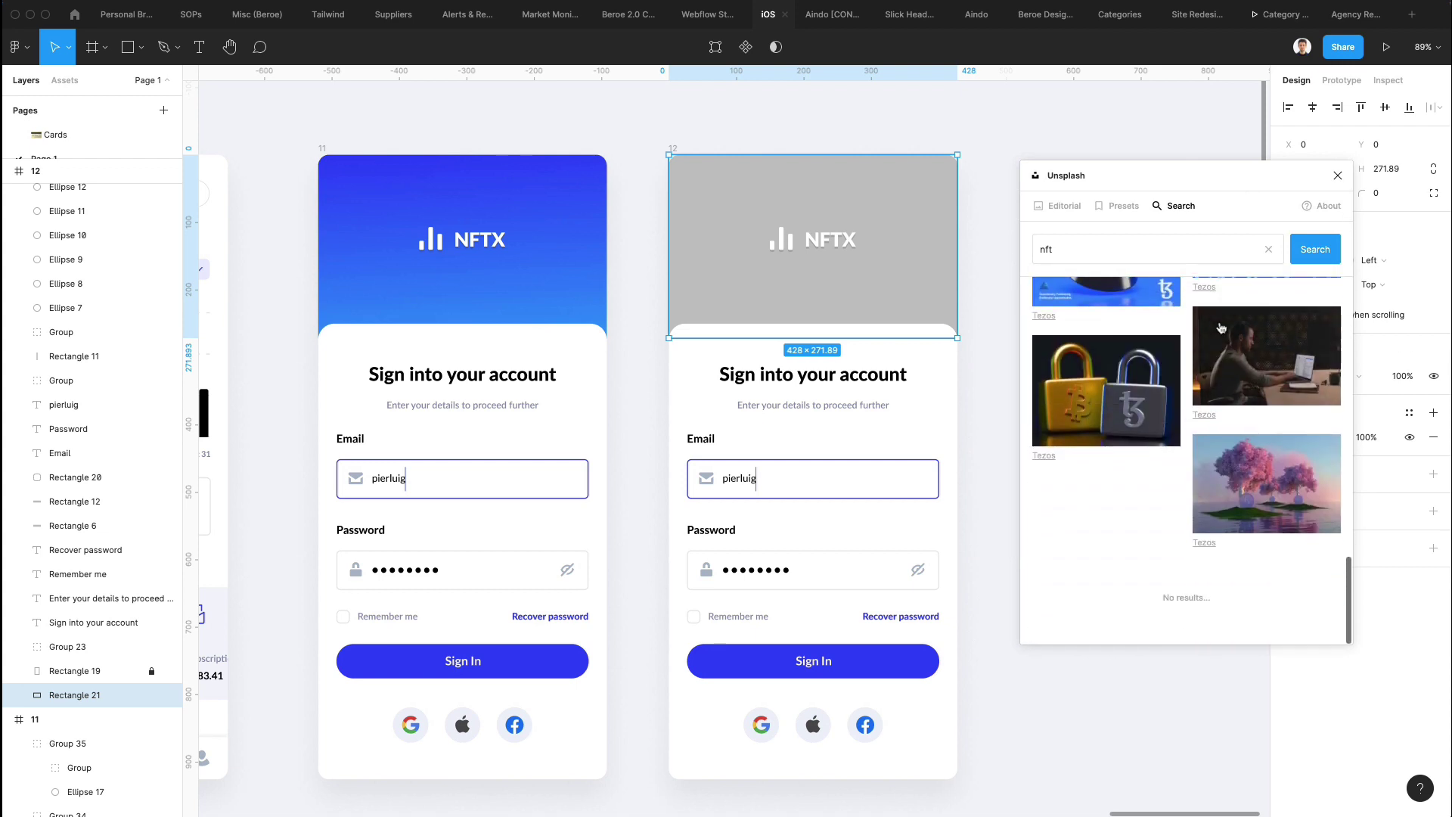
{"action": "scroll", "coordinate": [1114, 398], "scroll_direction": "down", "scroll_amount": 15}
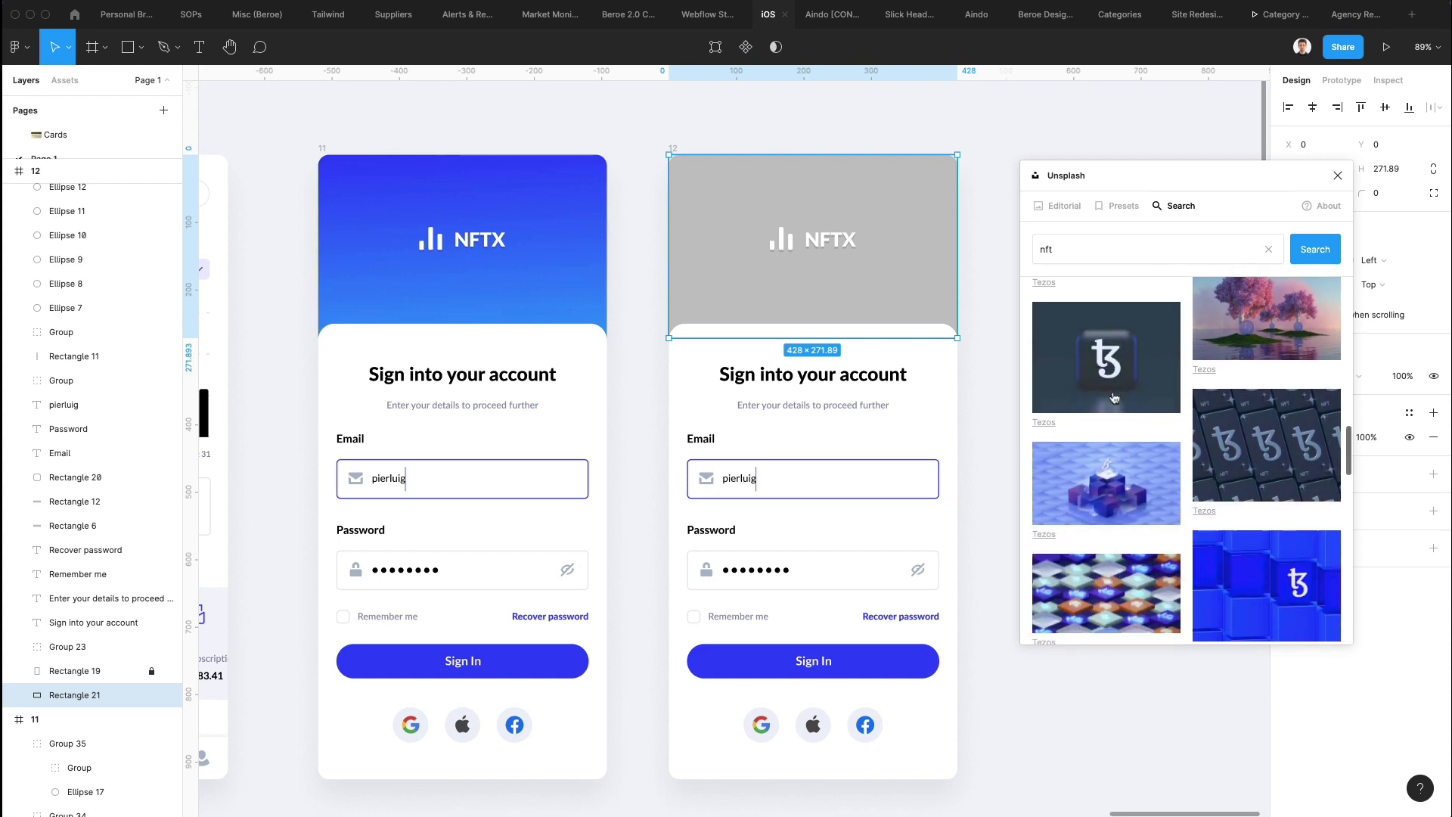
{"action": "scroll", "coordinate": [1113, 398], "scroll_direction": "down", "scroll_amount": 10}
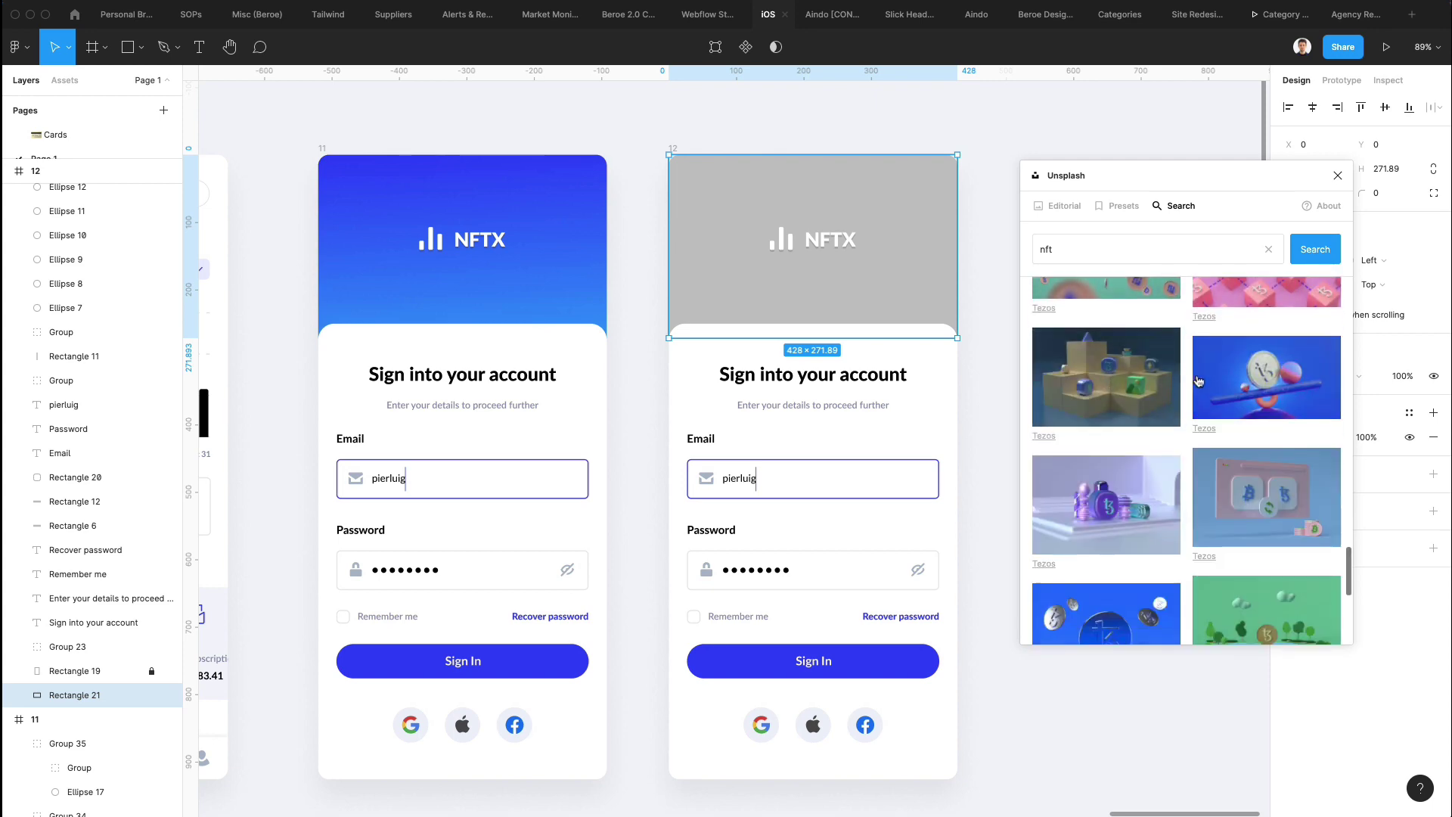
{"action": "scroll", "coordinate": [1199, 378], "scroll_direction": "down", "scroll_amount": 10}
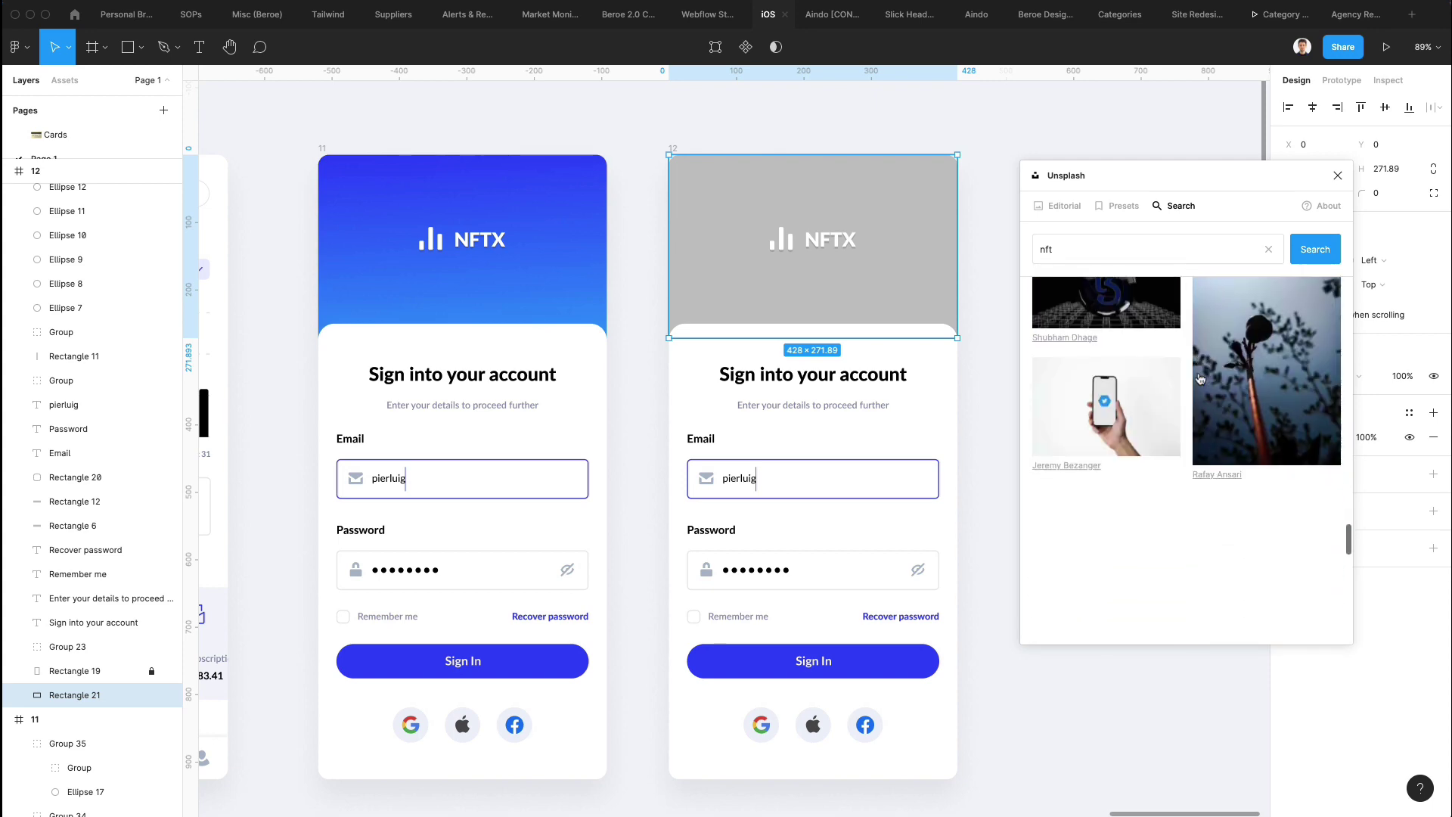
{"action": "scroll", "coordinate": [1199, 378], "scroll_direction": "down", "scroll_amount": 10}
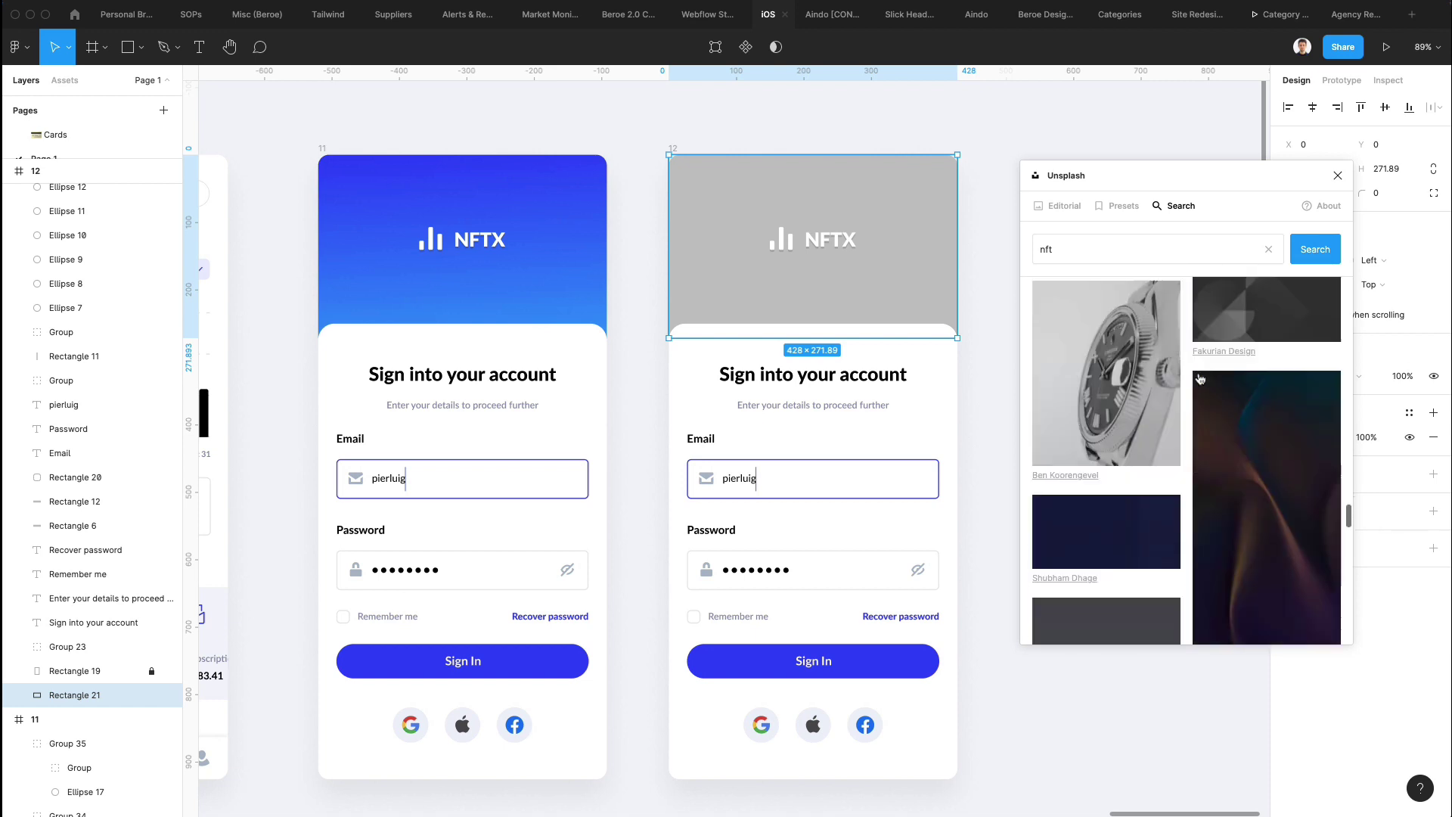
{"action": "scroll", "coordinate": [1146, 405], "scroll_direction": "up", "scroll_amount": 1}
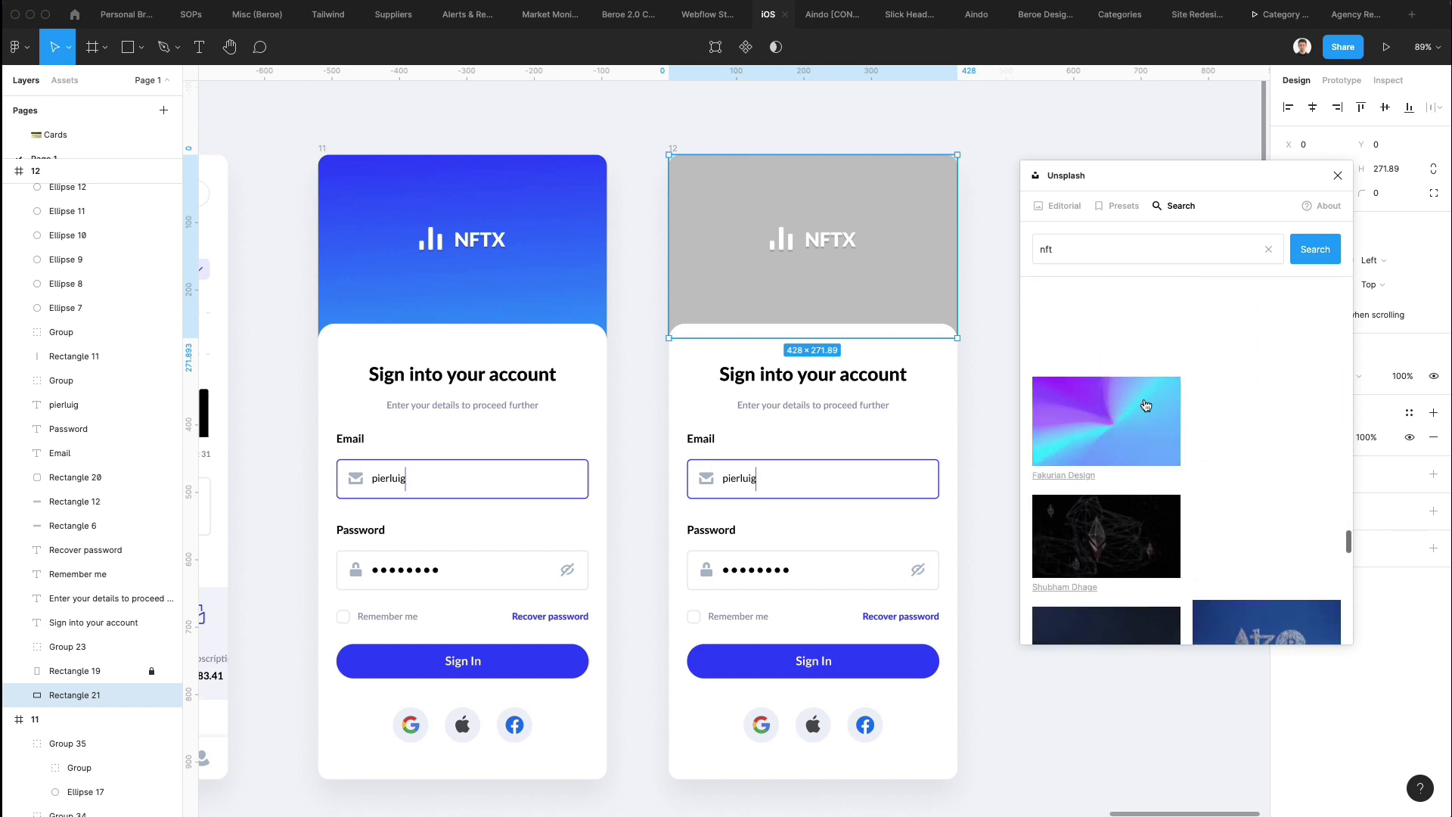
{"action": "left_click", "coordinate": [1131, 379]}
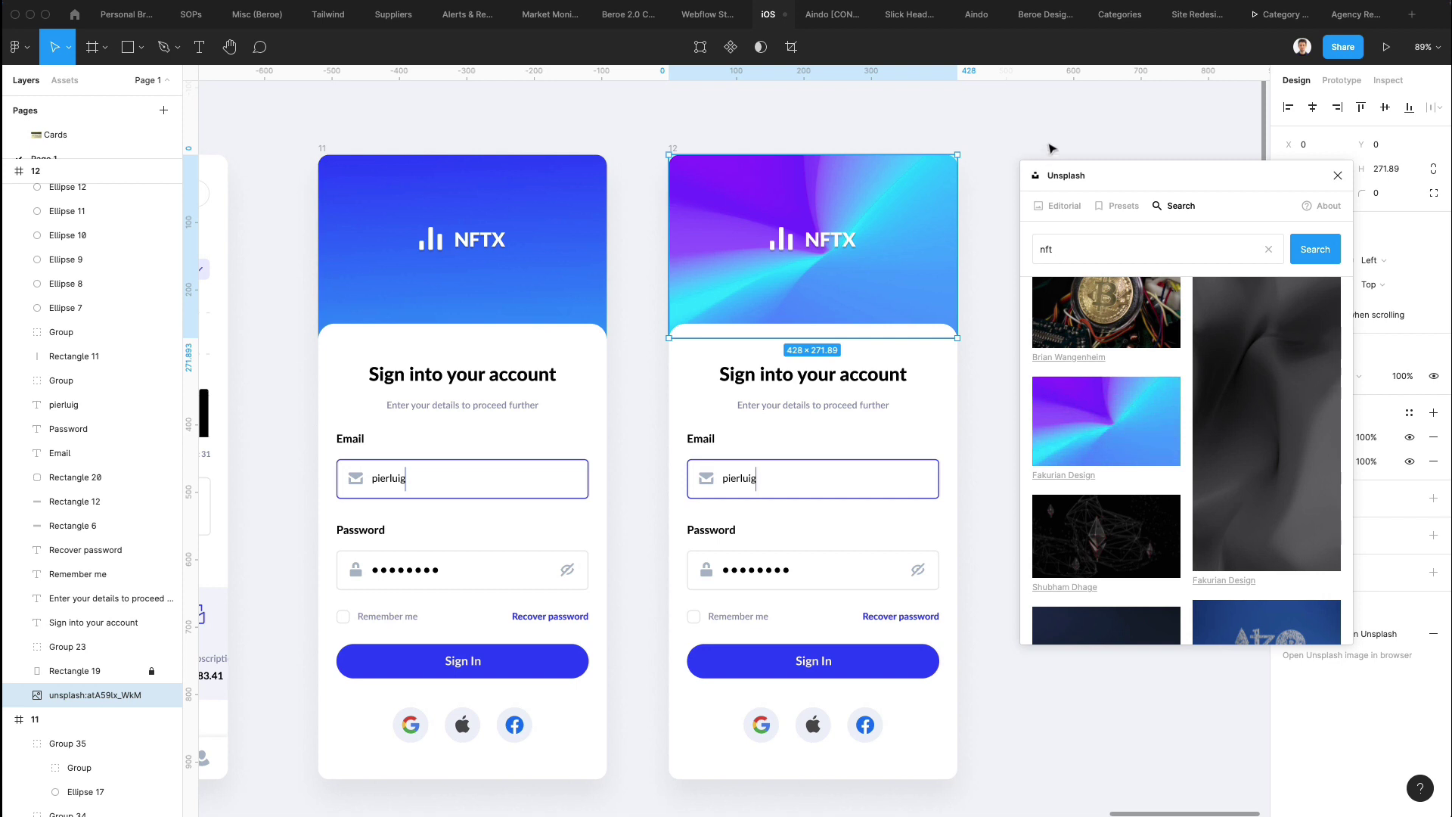
{"action": "key", "text": "Escape"}
{"action": "left_click", "coordinate": [922, 196]}
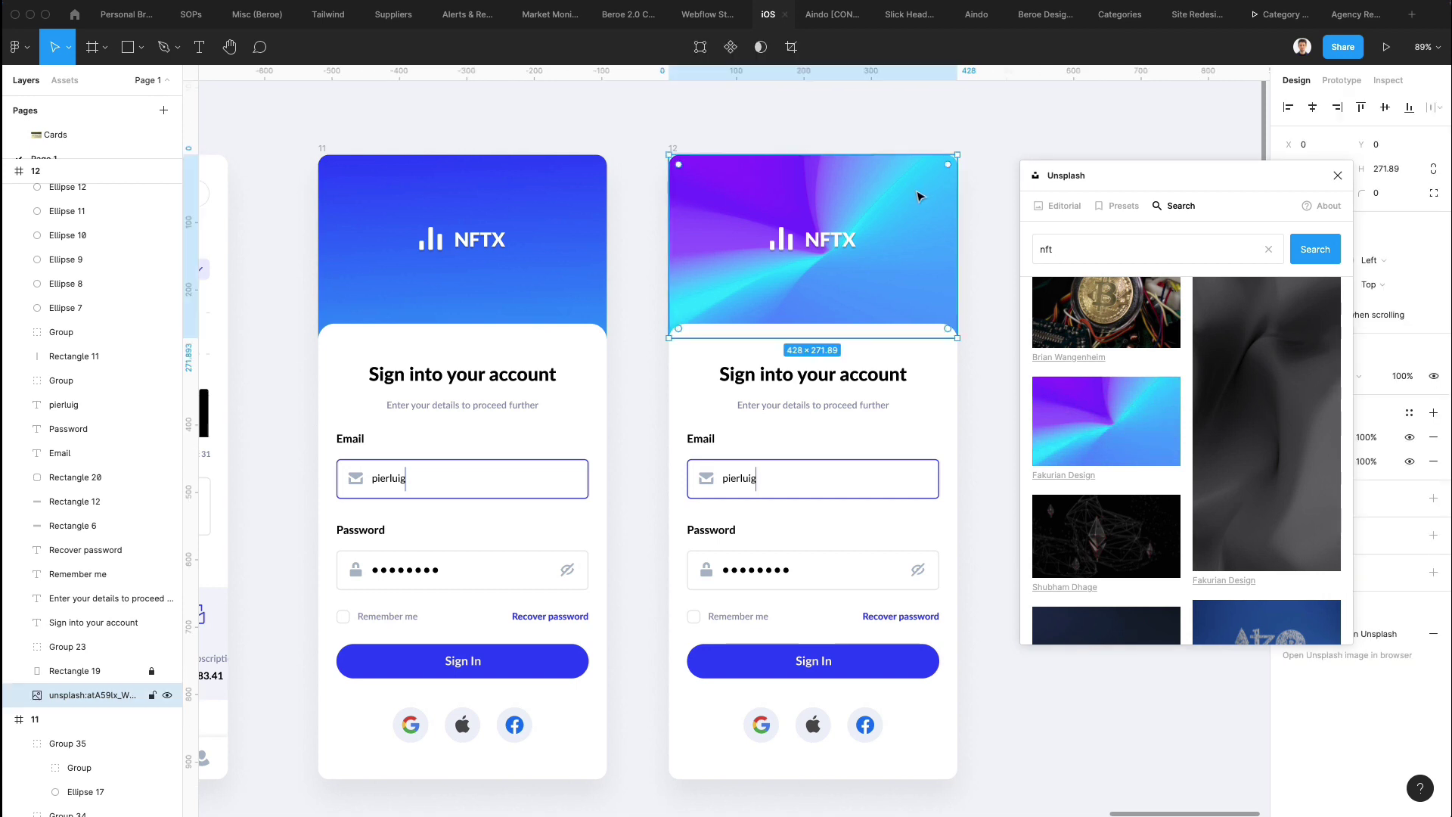
Close the Unsplash plugin and set frame 12's header image to 70% opacity
{"action": "left_click", "coordinate": [1337, 175]}
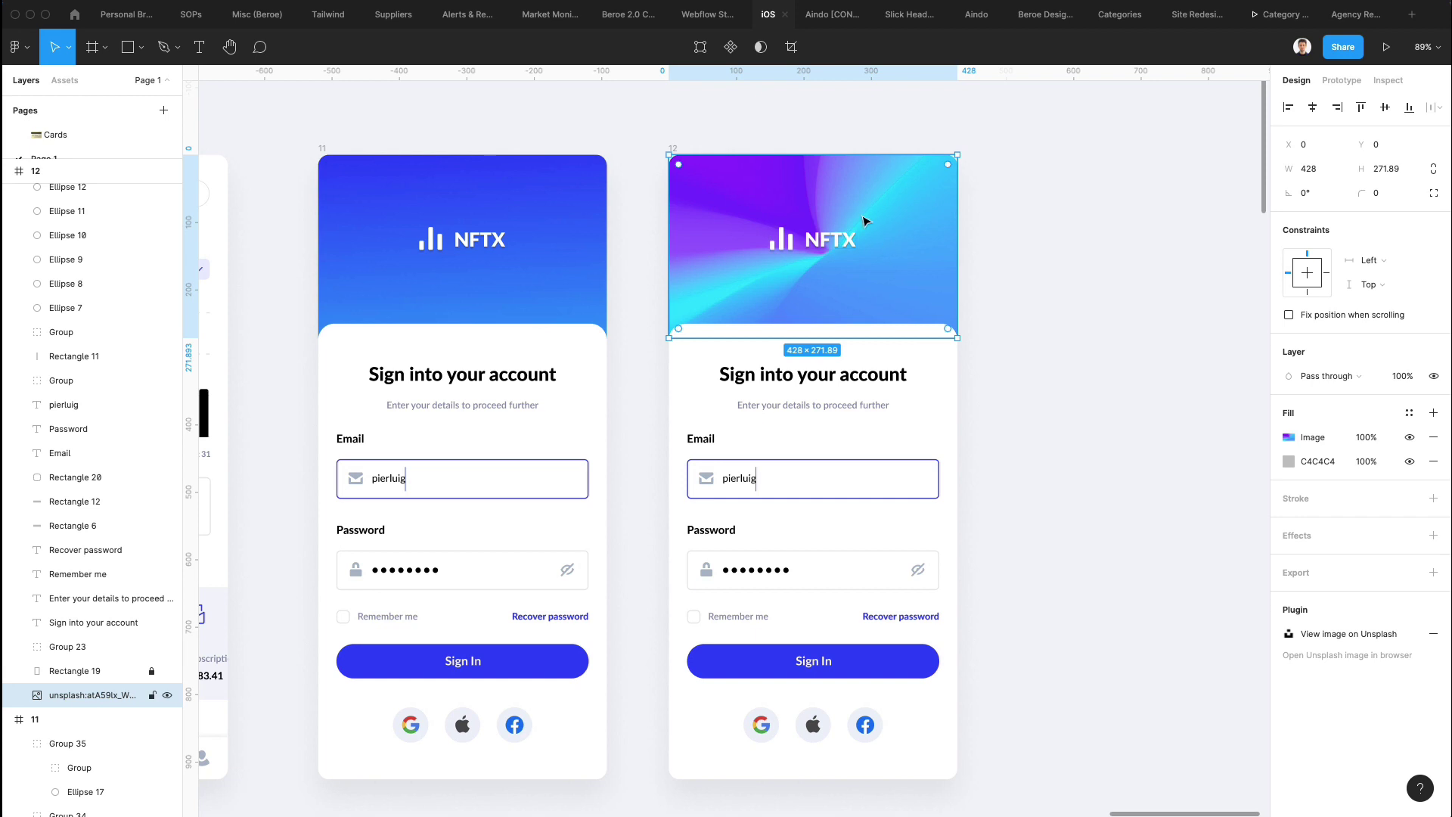
{"action": "key", "text": "5"}
{"action": "key", "text": "7"}
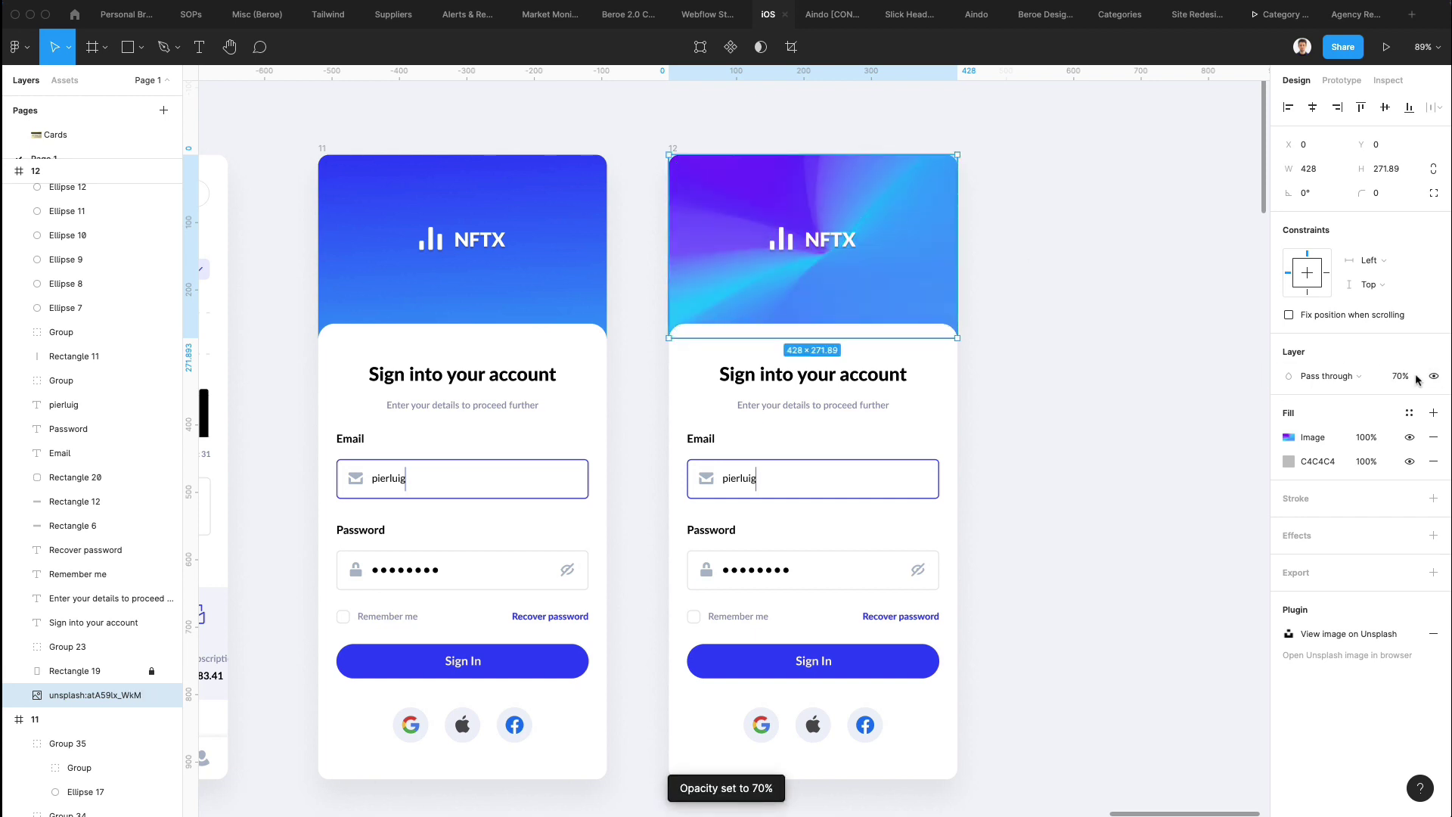
{"action": "left_click", "coordinate": [1063, 432]}
{"action": "scroll", "coordinate": [1063, 430], "scroll_direction": "down", "scroll_amount": 3}
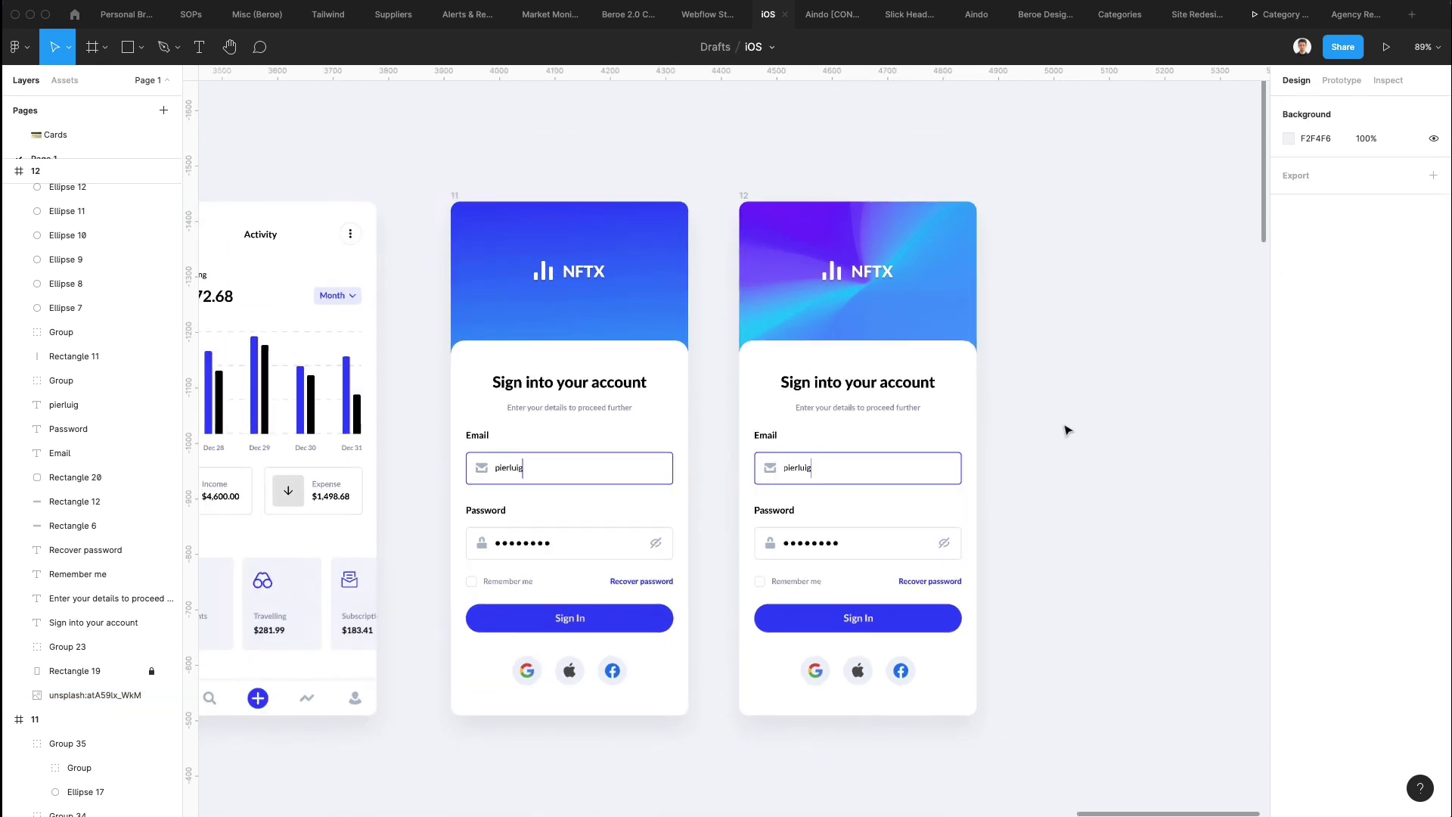
{"action": "scroll", "coordinate": [1060, 428], "scroll_direction": "right", "scroll_amount": 3}
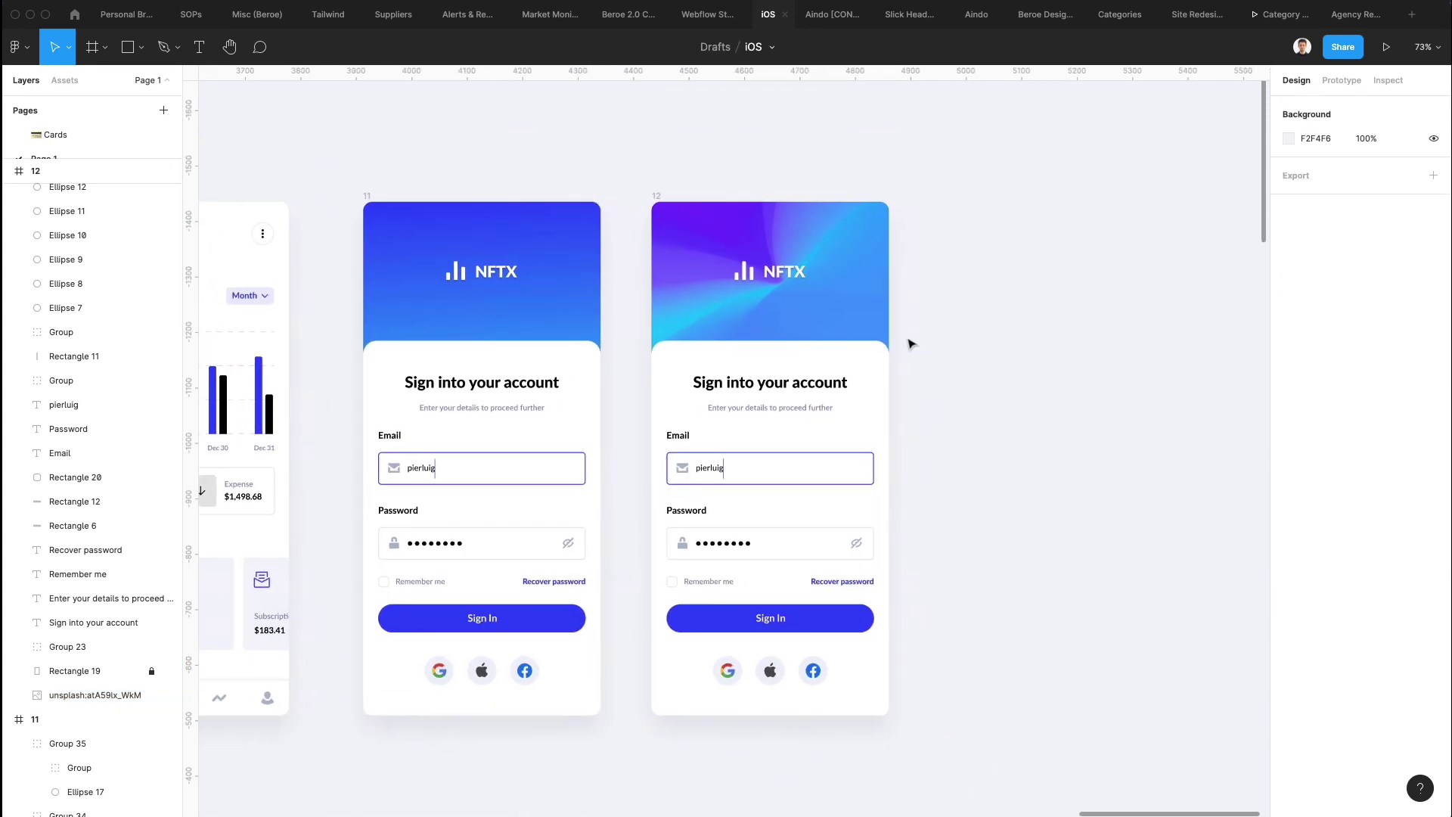
{"action": "scroll", "coordinate": [556, 392], "scroll_direction": "up", "scroll_amount": 2}
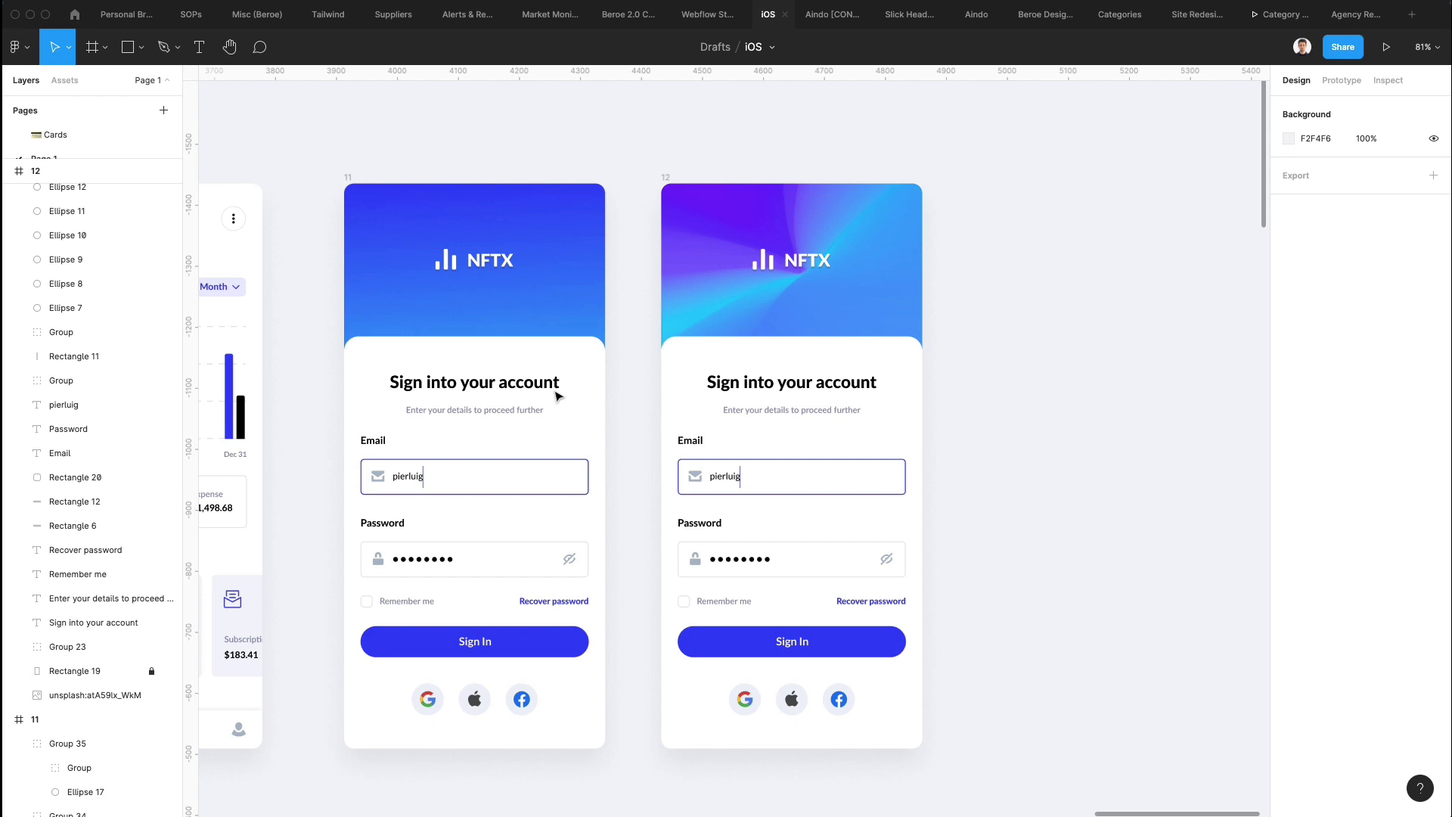
{"action": "scroll", "coordinate": [558, 390], "scroll_direction": "up", "scroll_amount": 1}
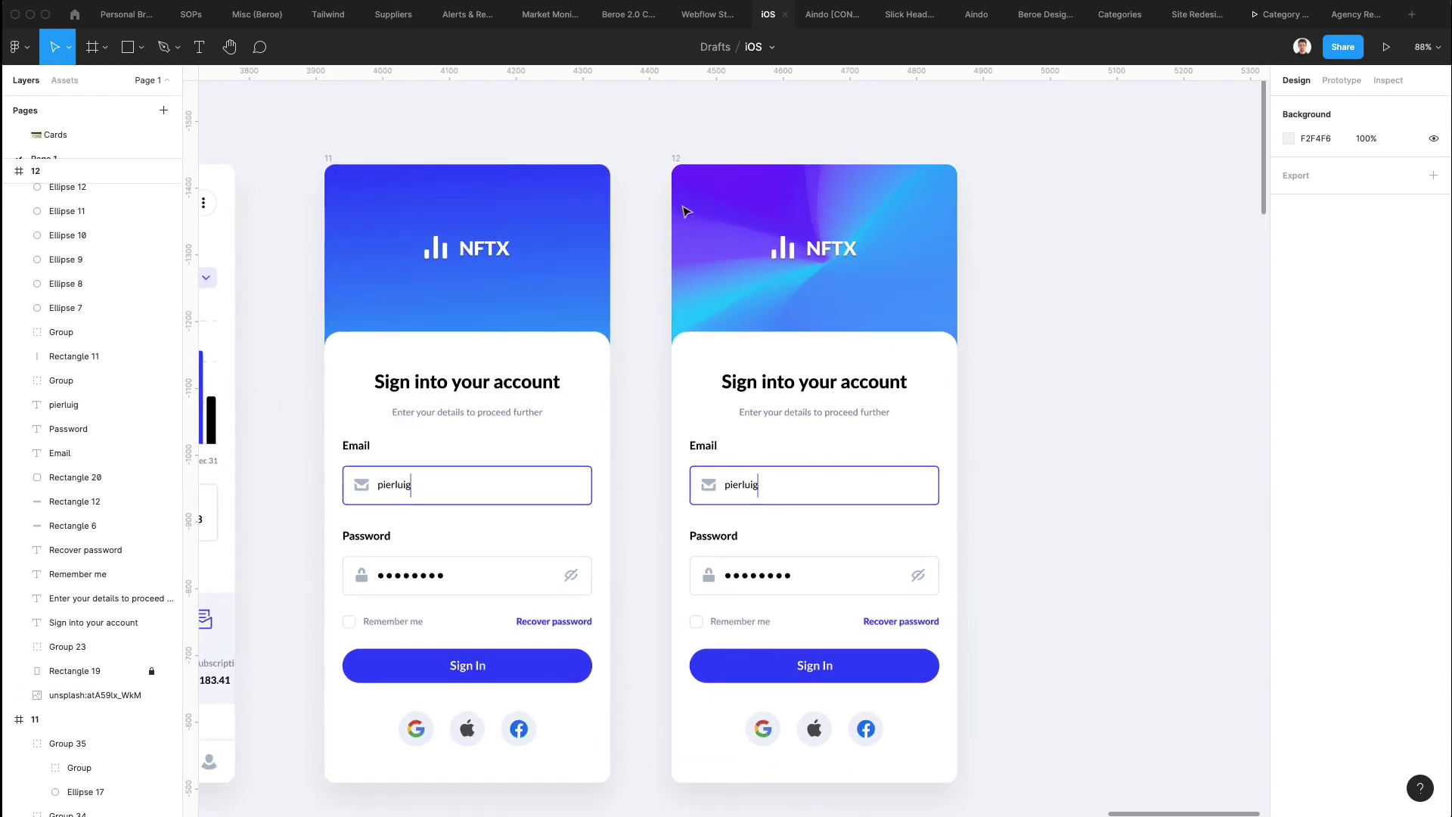